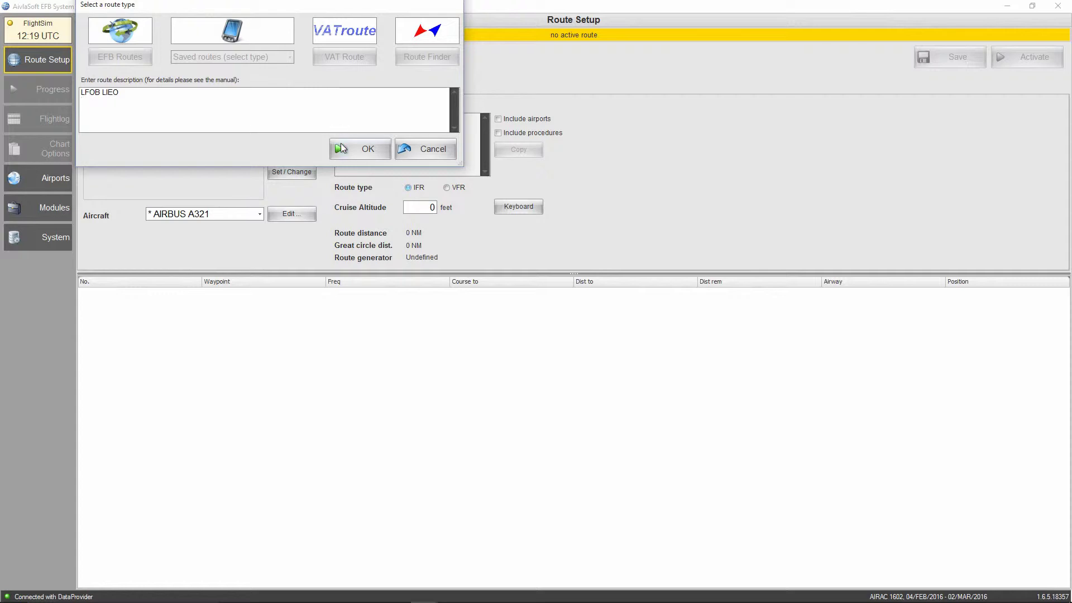
- Load the route LFOB LIEO, check the DataProvider log for the runway assignment problems, and dismiss the warning
click(342, 147)
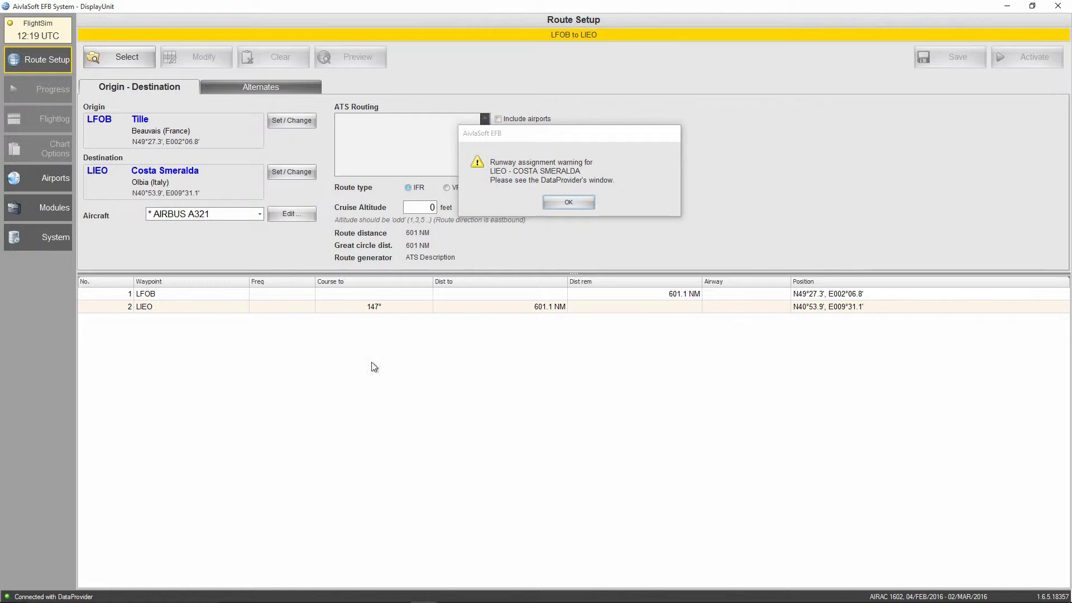
mouse_move(385, 600)
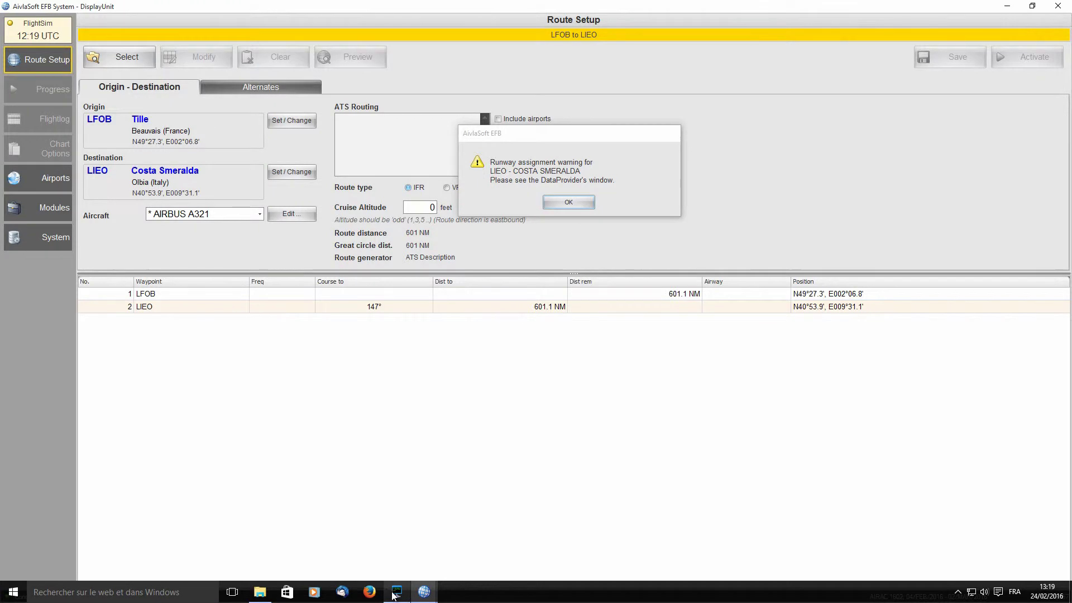
click(395, 593)
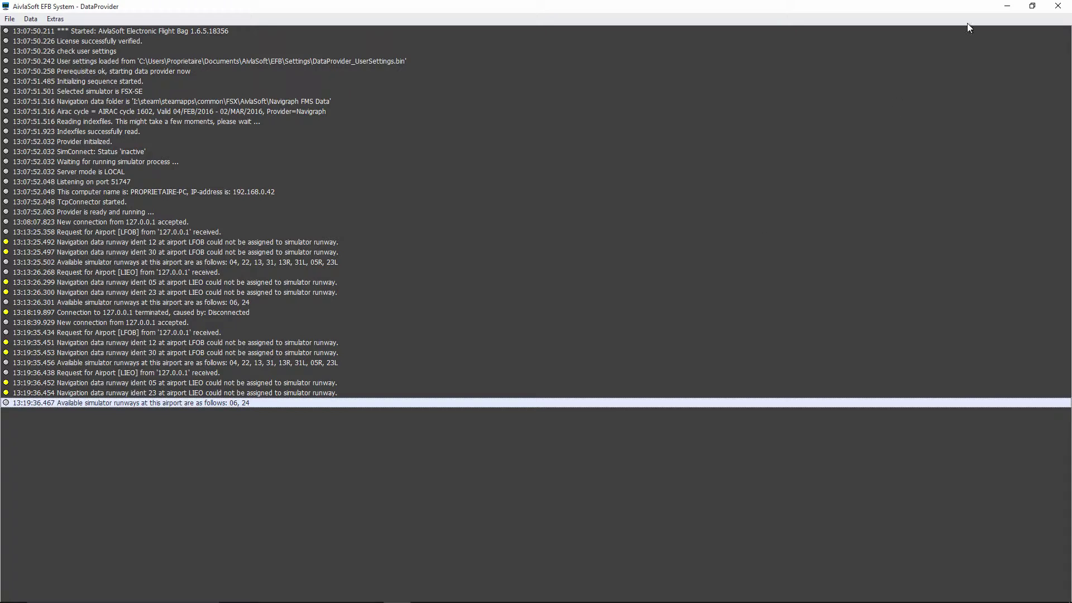
click(1012, 10)
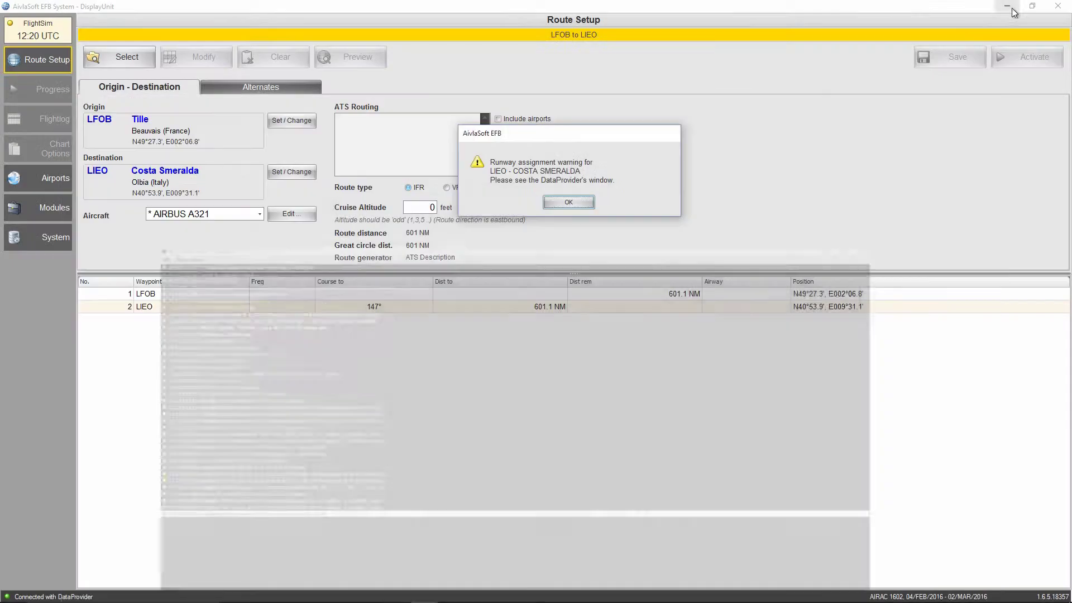
click(560, 206)
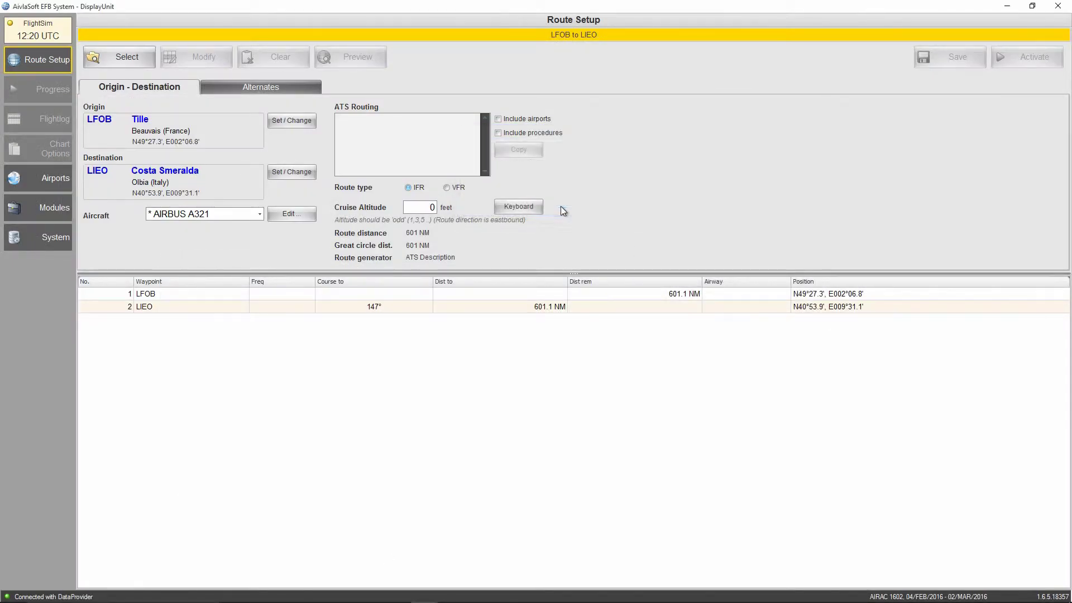
- Clear the LFOB to LIEO route from Route Setup, leaving the route type selection without choosing a new route
click(131, 60)
click(413, 148)
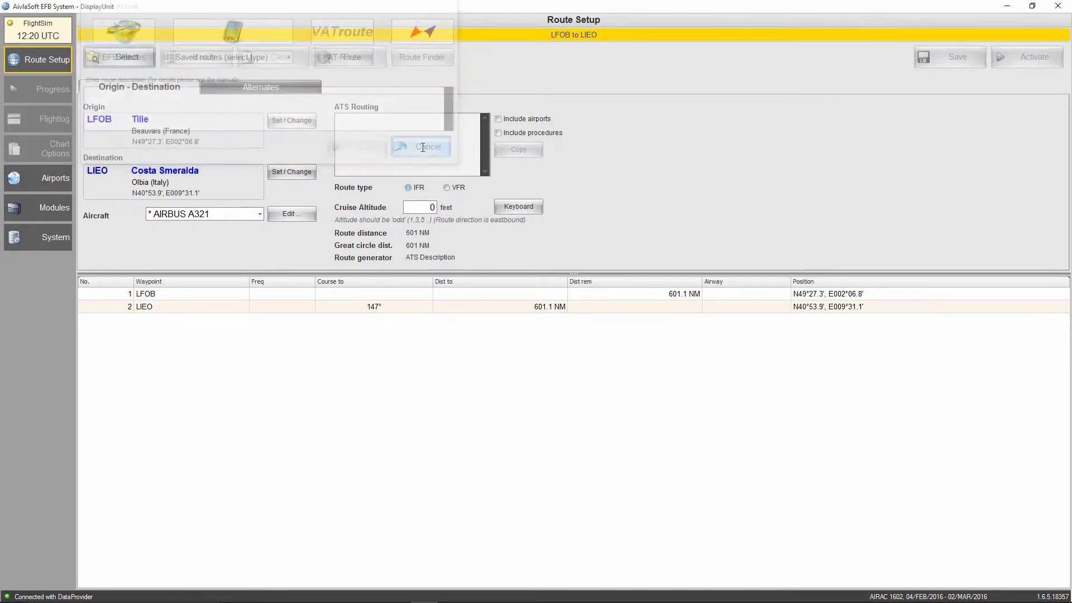
click(46, 68)
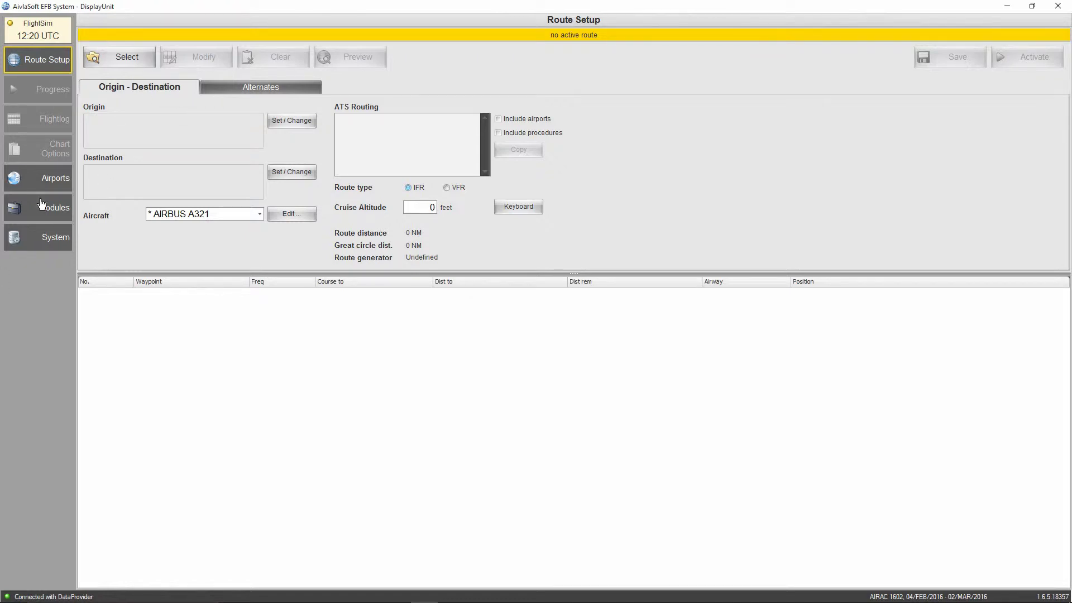
- Find the airport with ICAO code LIEO, load its airport data and switch the chart to night colours
click(56, 182)
click(101, 297)
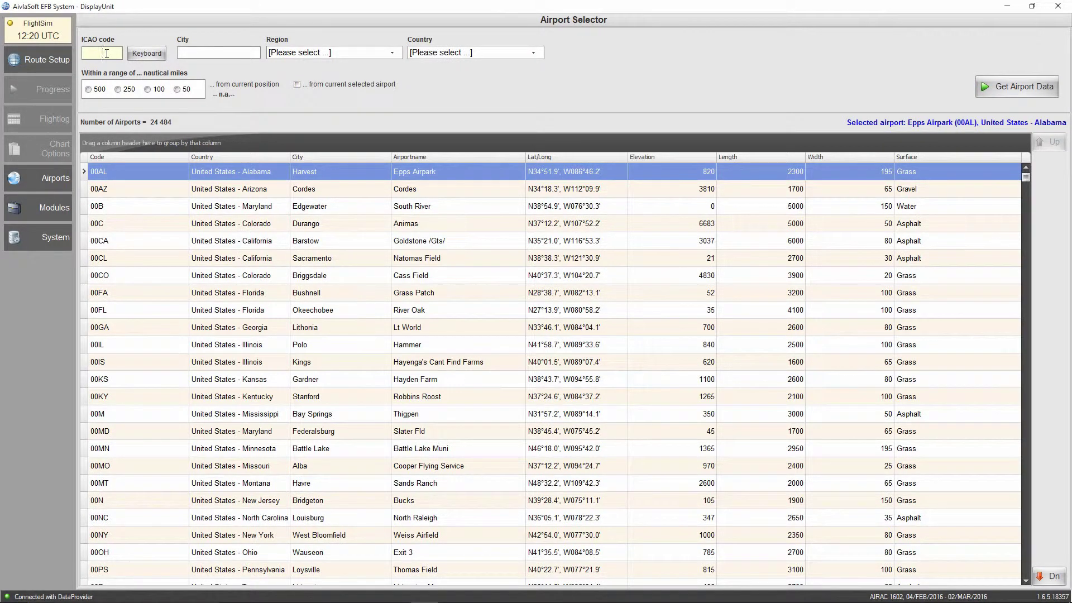
text(LIEO)
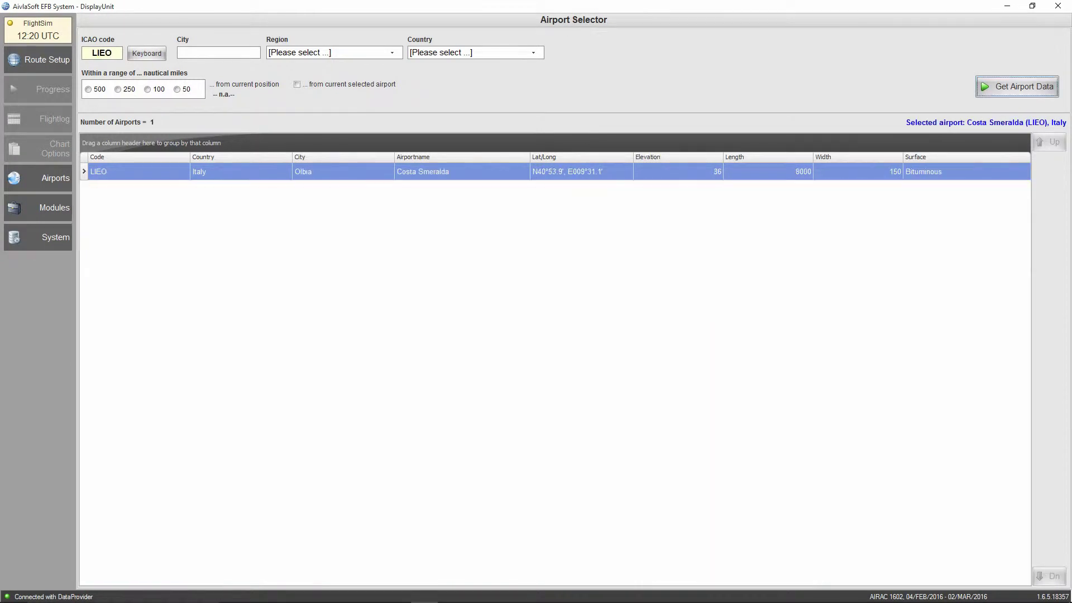
click(249, 175)
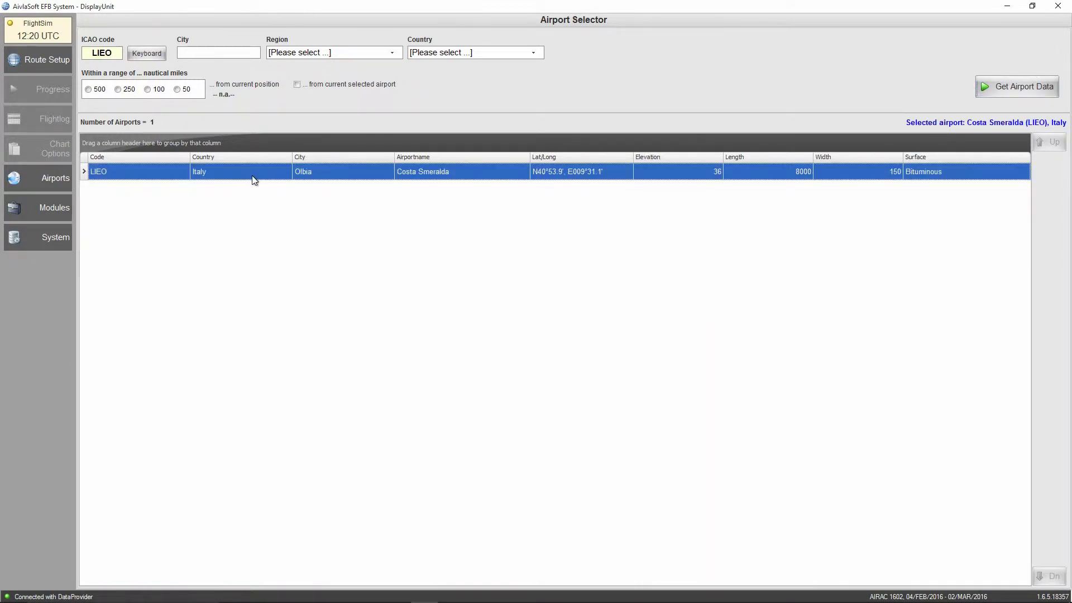
click(988, 87)
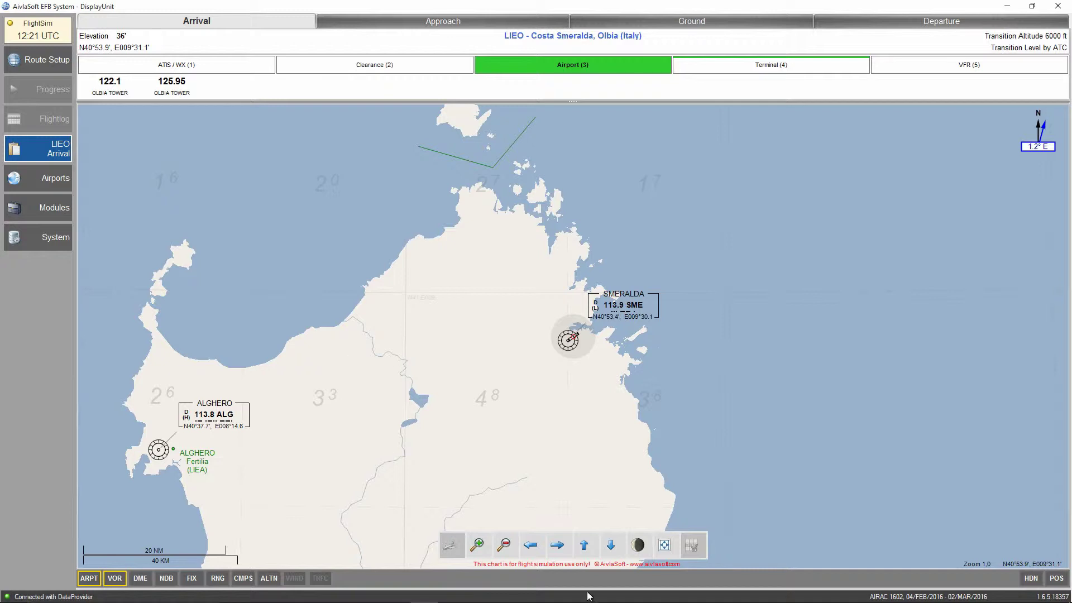
click(637, 546)
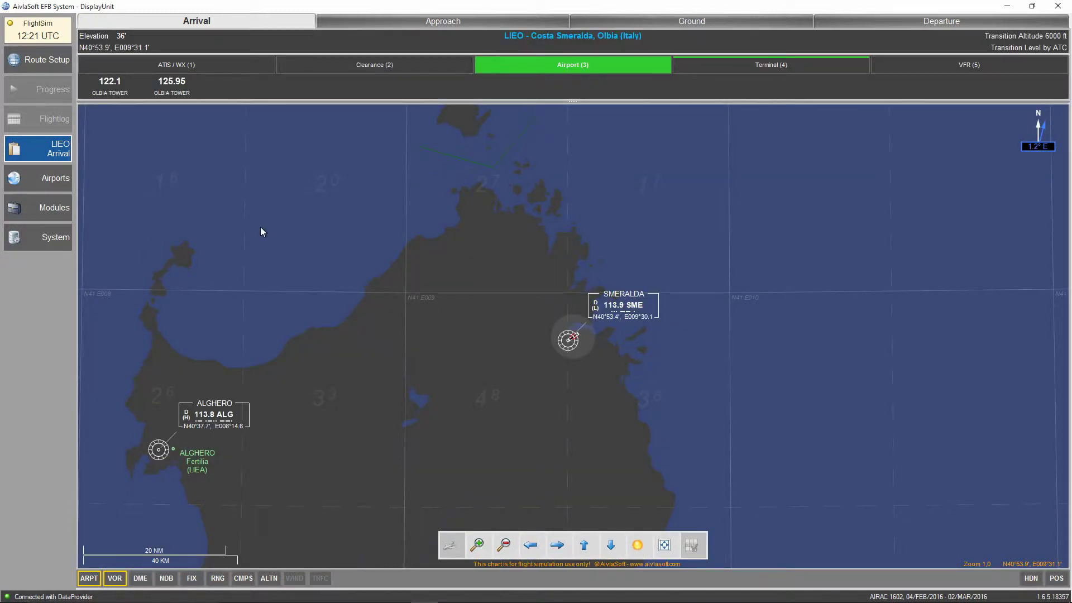
- Look through the Approach, Ground, Departure and Arrival charts of LIEO, ending on the Arrival chart
click(443, 22)
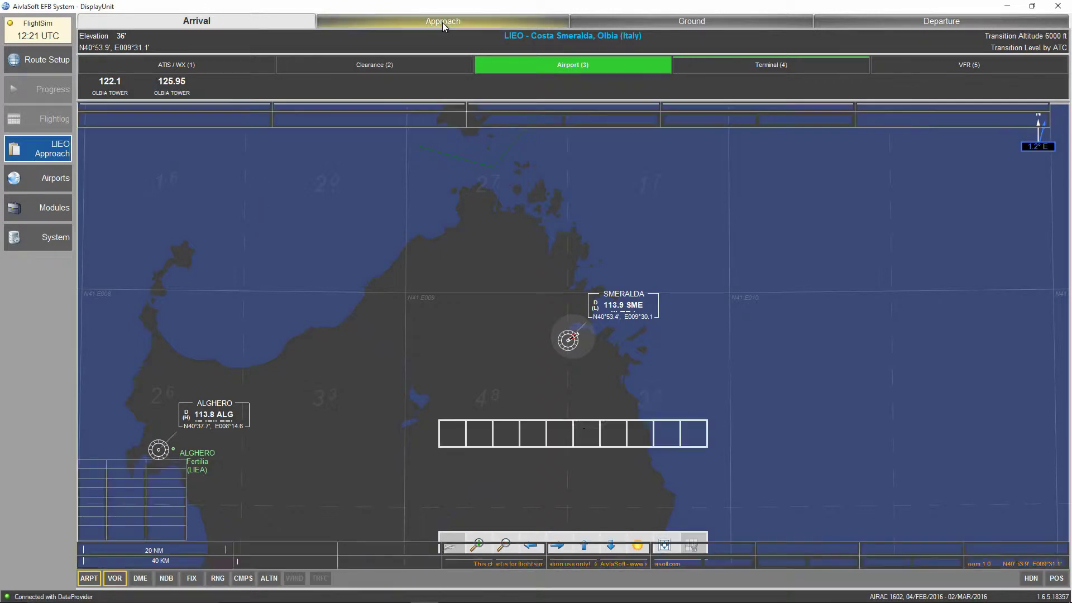
click(668, 21)
click(916, 26)
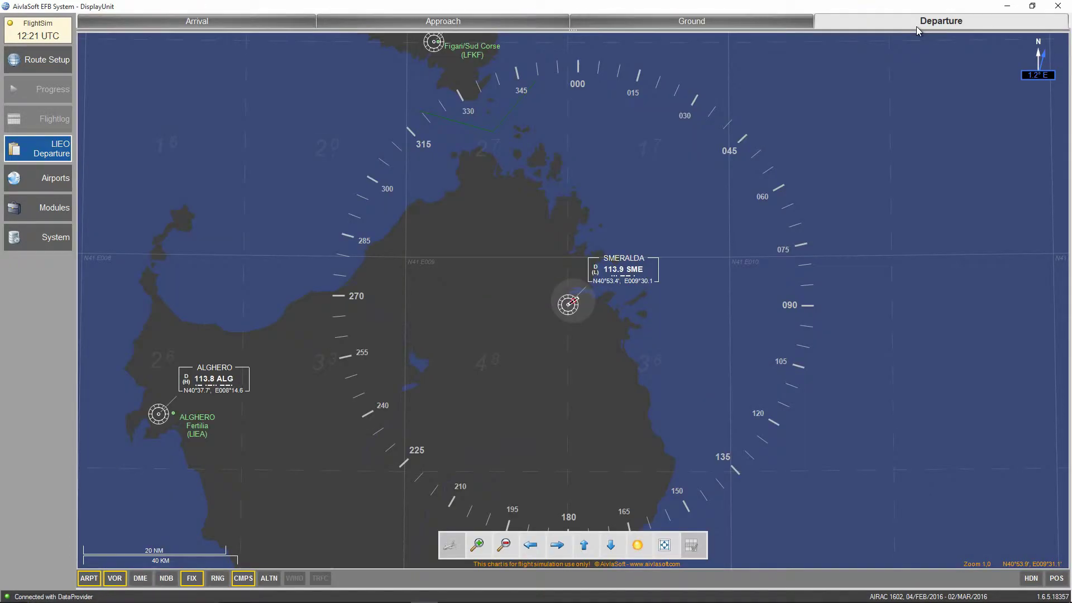
click(177, 23)
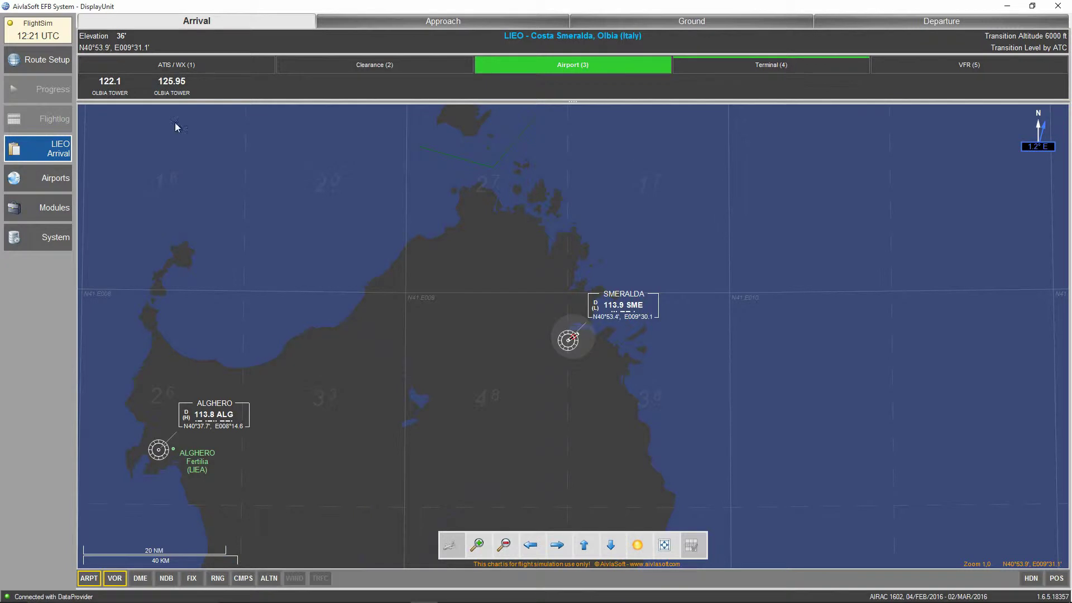
click(461, 25)
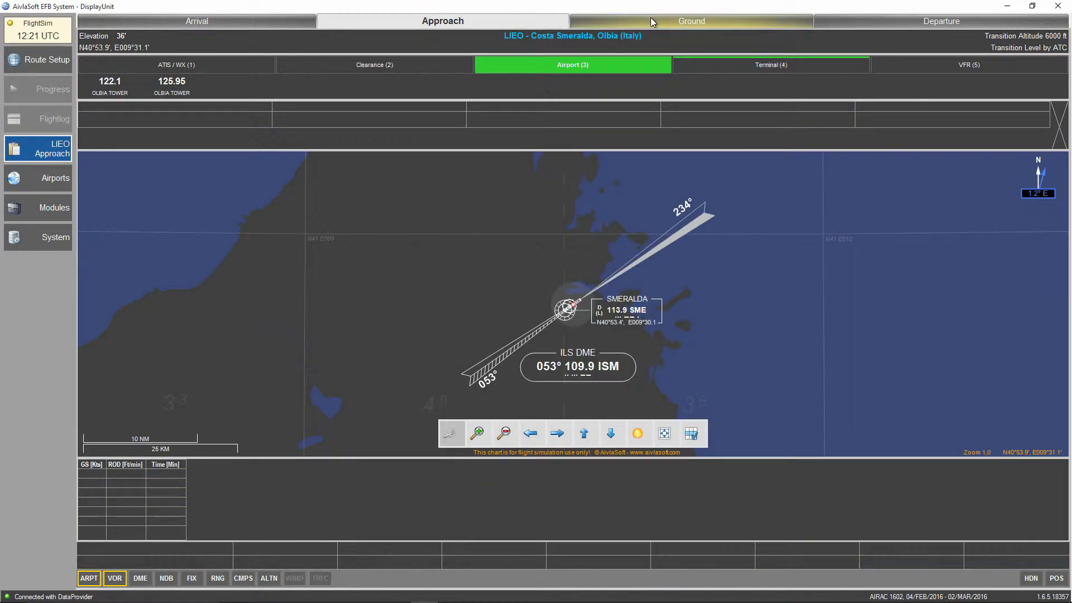
click(654, 21)
click(148, 22)
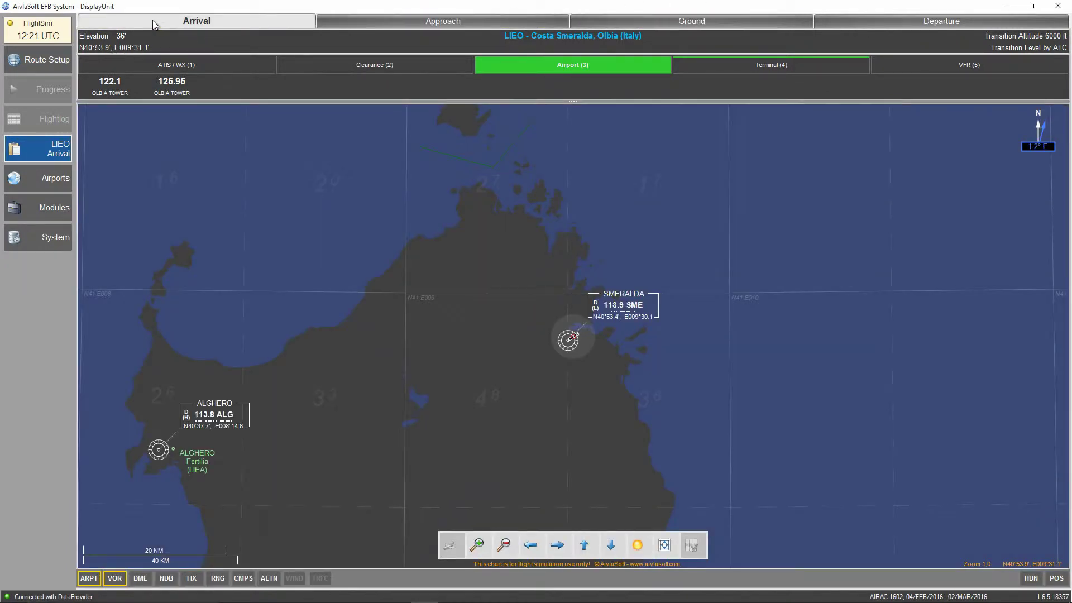
click(371, 20)
click(643, 21)
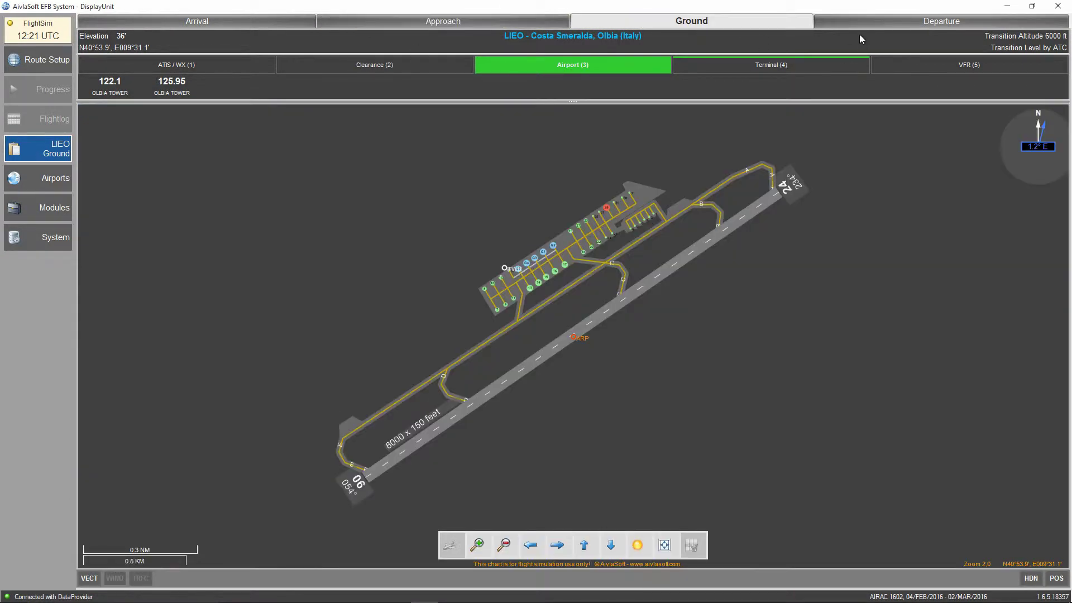
click(860, 23)
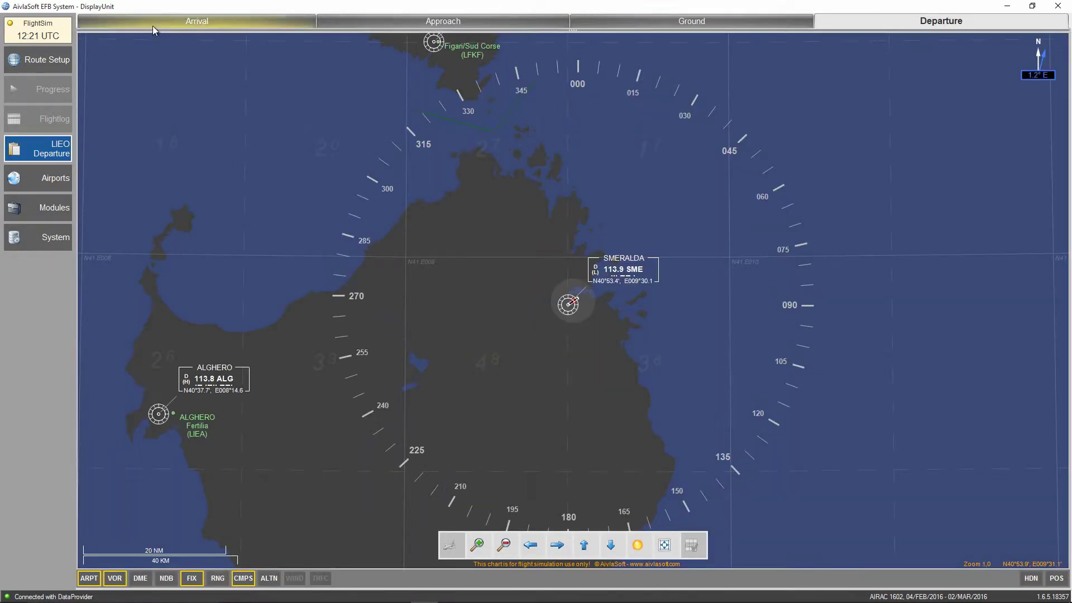
click(155, 30)
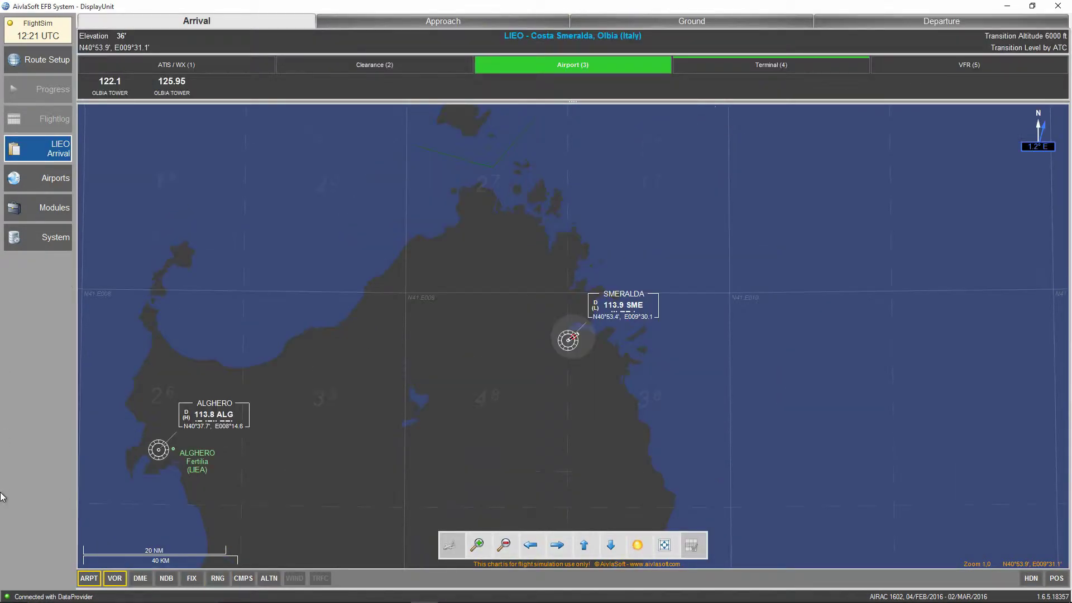
- Show the Airport Information for LIEO in a maximized window to examine its runway identifiers
click(52, 155)
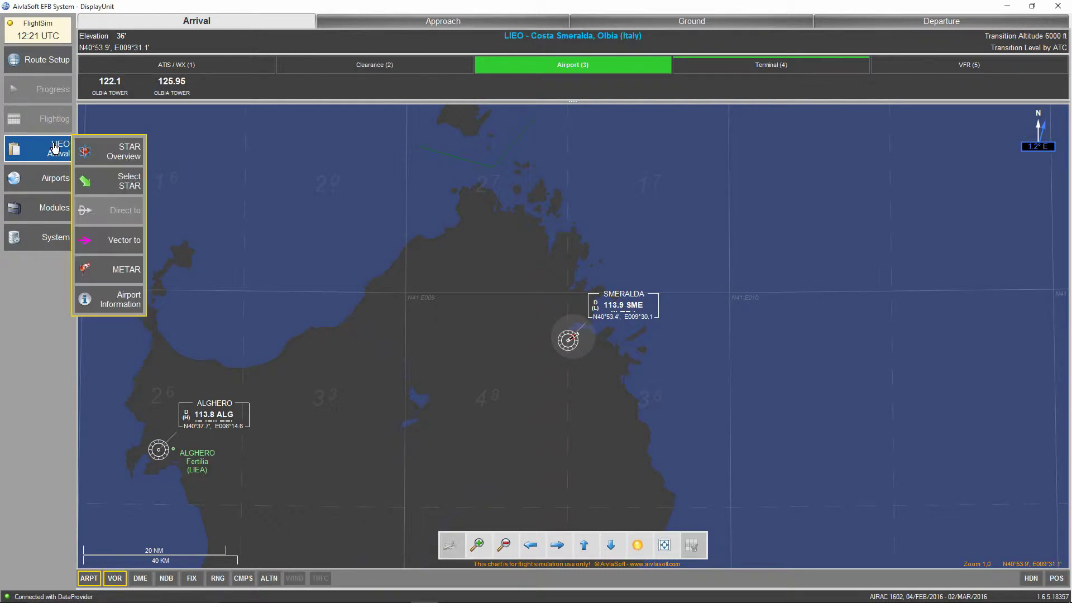
click(124, 303)
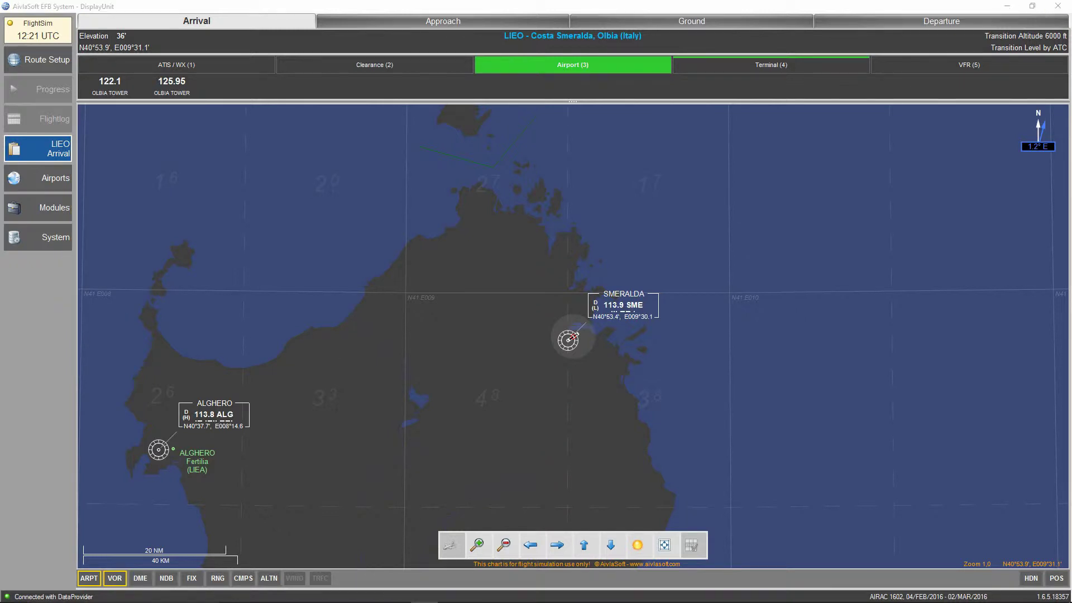
drag(677, 107, 193, 105)
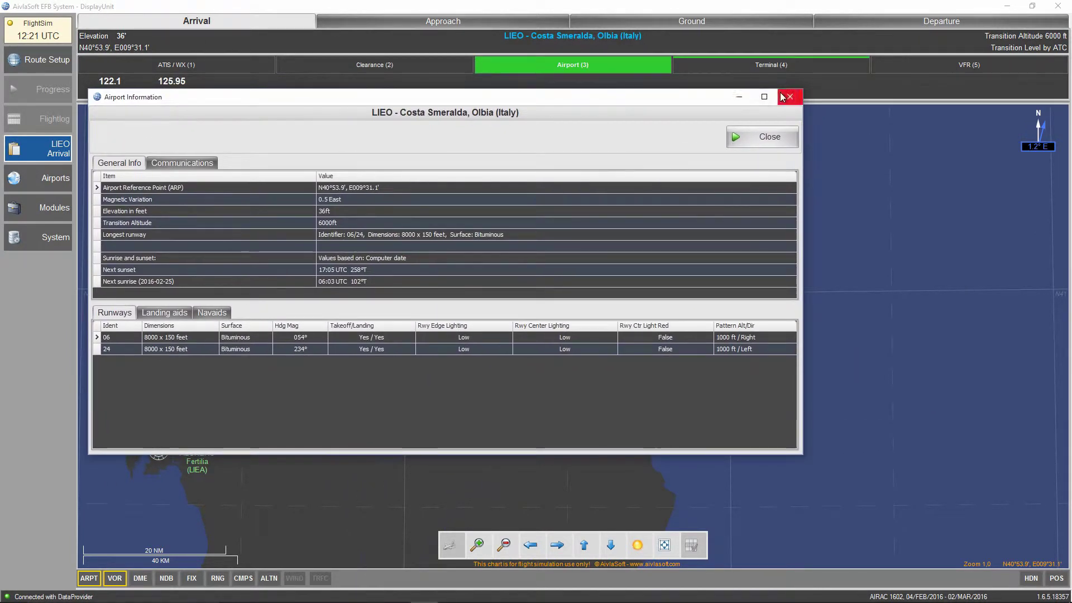
click(765, 97)
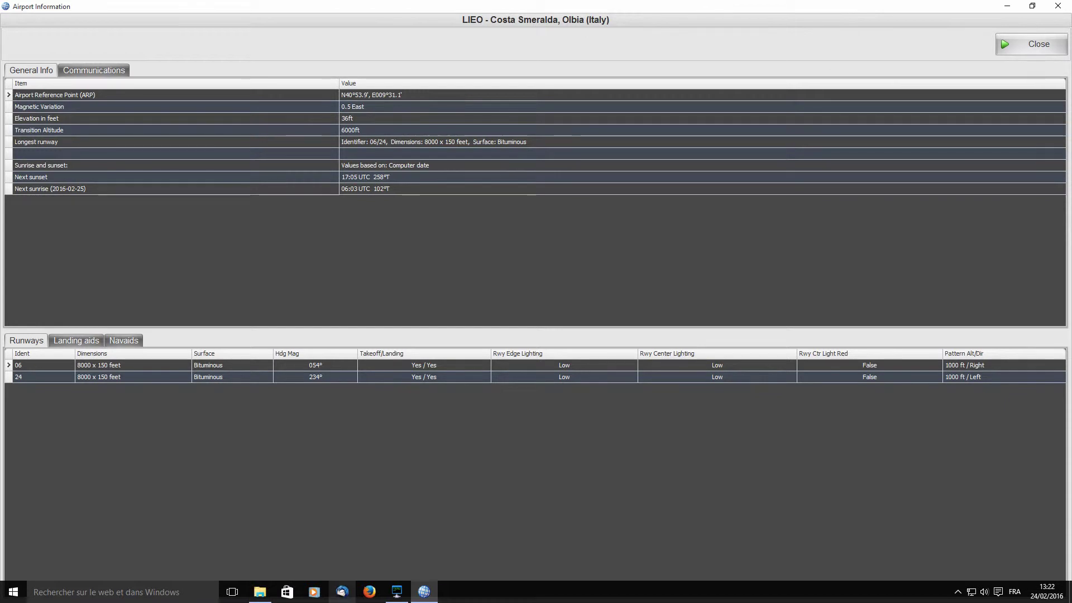
- Switch to File Explorer and open the Runways text file in C:\Utilisateurs\Proprietaire\Documents\AivlaSoft\EFB\UserData
click(262, 594)
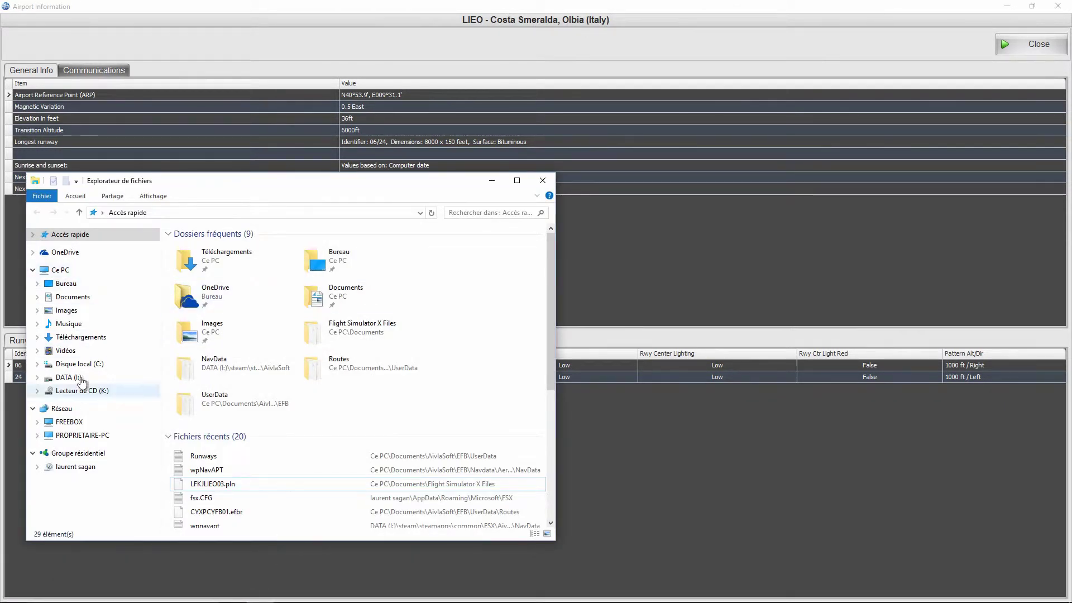
click(82, 364)
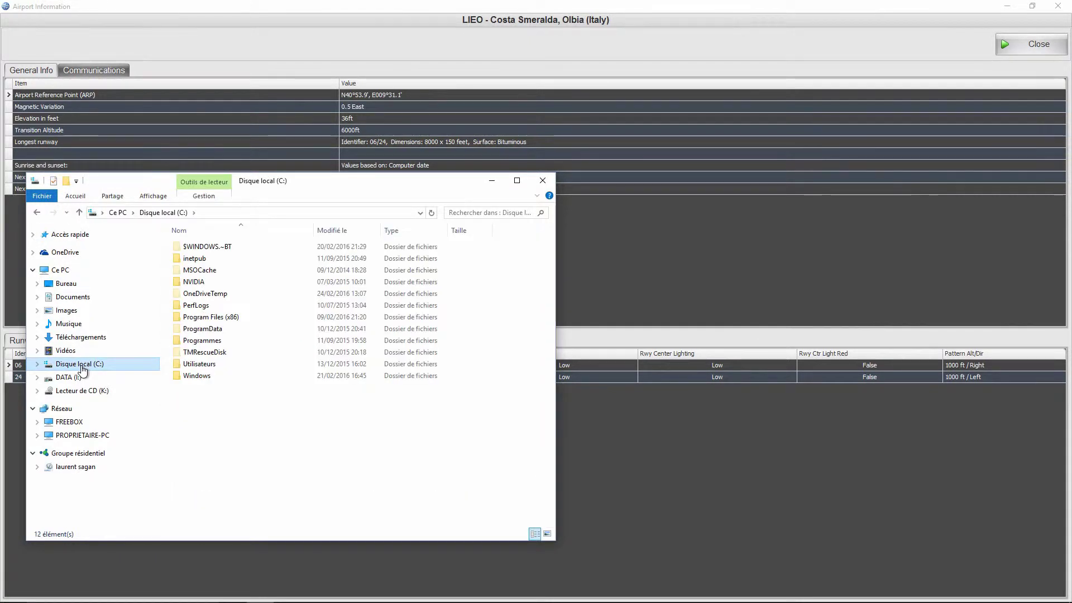
double_click(195, 364)
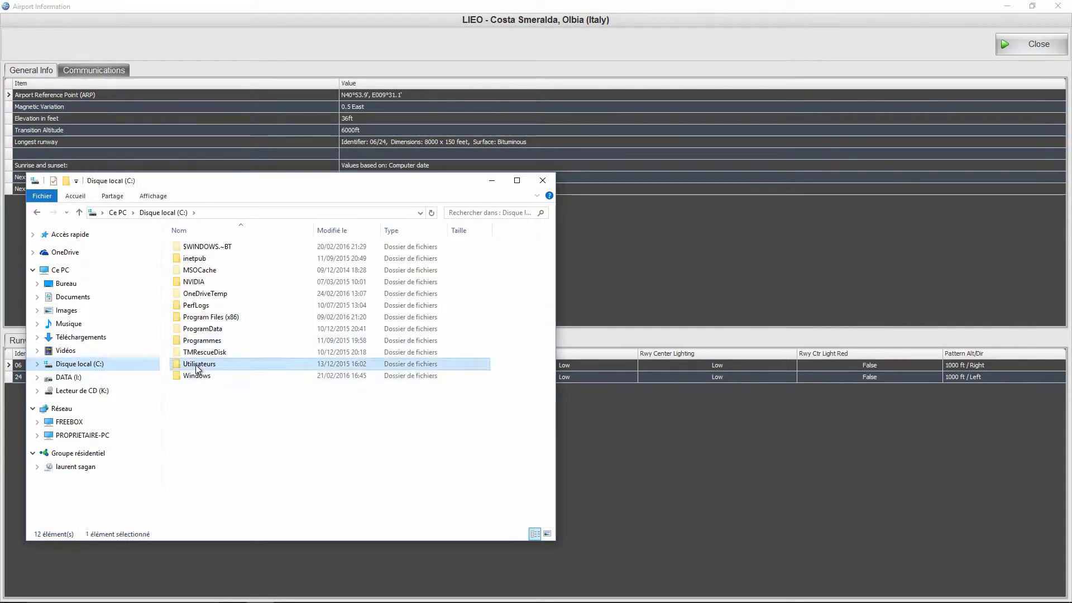
double_click(193, 294)
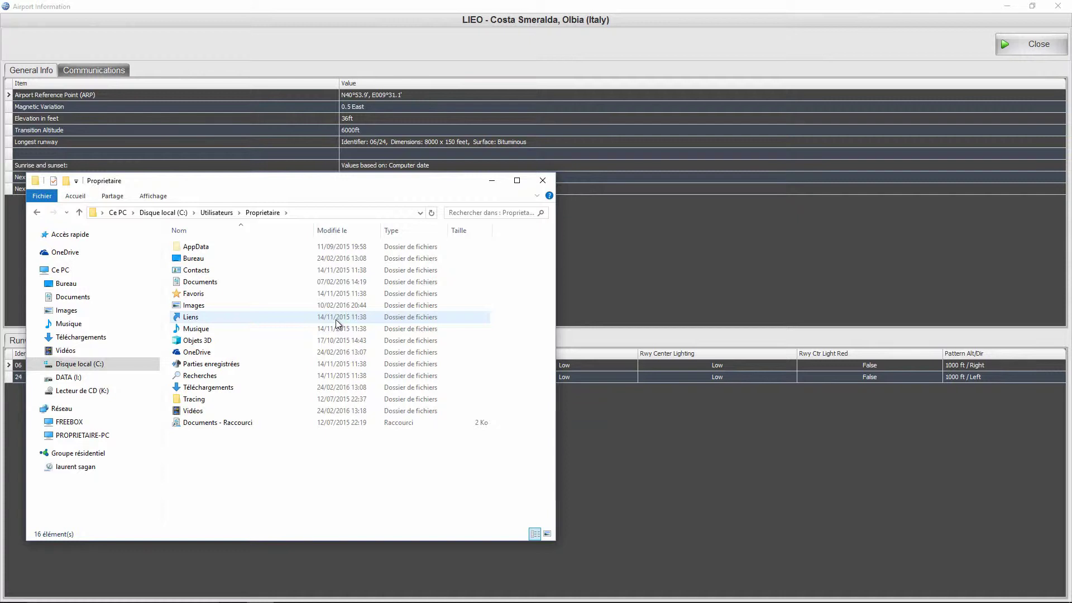
double_click(200, 282)
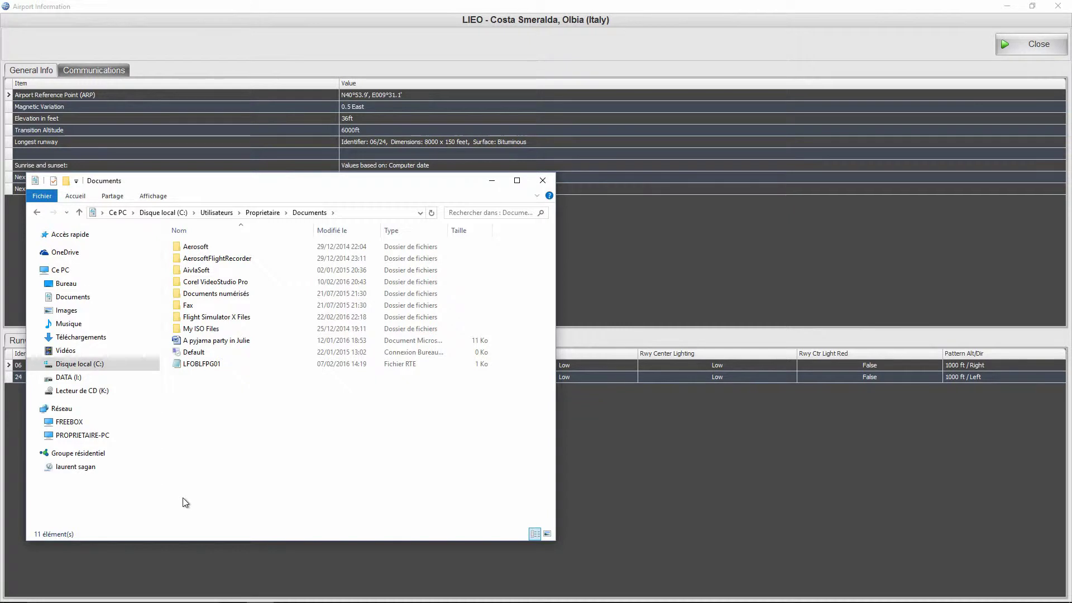
double_click(193, 271)
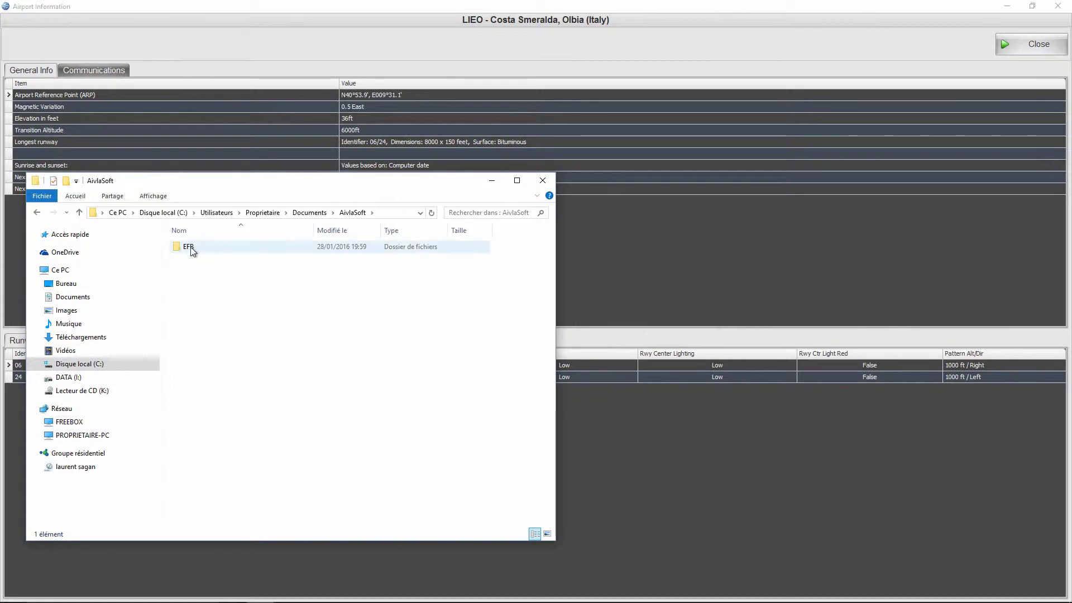
double_click(190, 248)
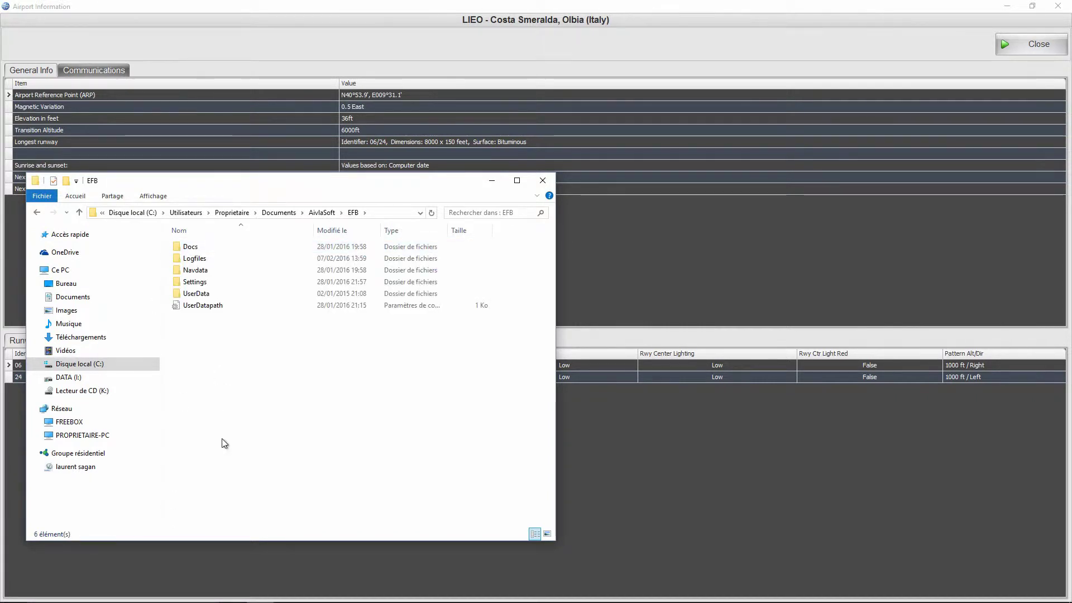
double_click(200, 296)
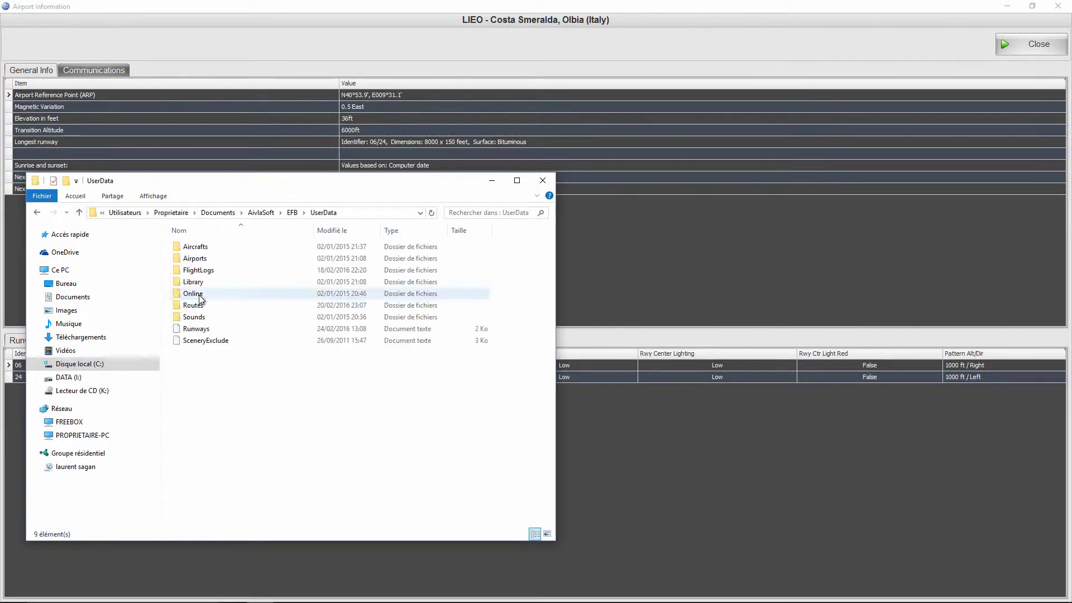
double_click(189, 330)
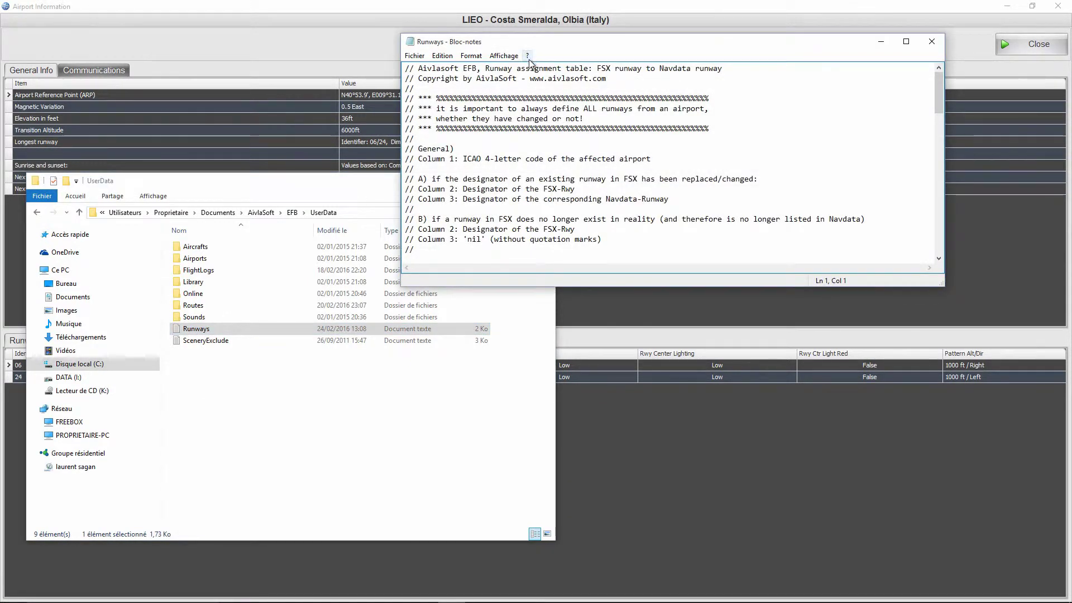
- Read the instructions in the Runways file on matching FSX runways to Navdata runways and the existing assignment entries
scroll(527, 69, down, 10)
scroll(524, 72, up, 15)
scroll(525, 73, down, 10)
scroll(525, 73, up, 10)
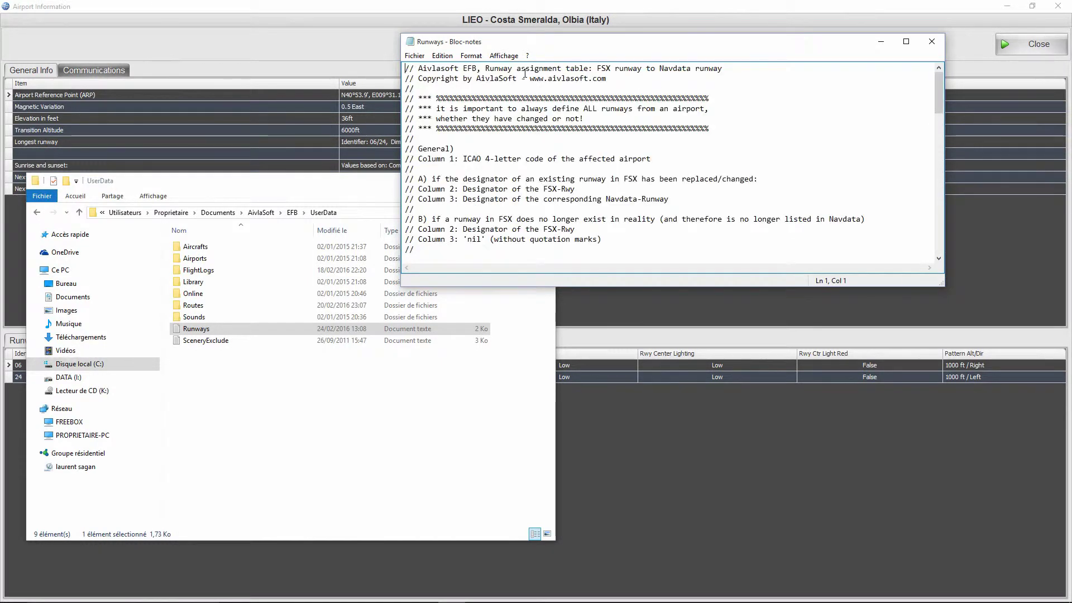
scroll(525, 73, down, 10)
scroll(525, 73, up, 10)
scroll(524, 72, down, 3)
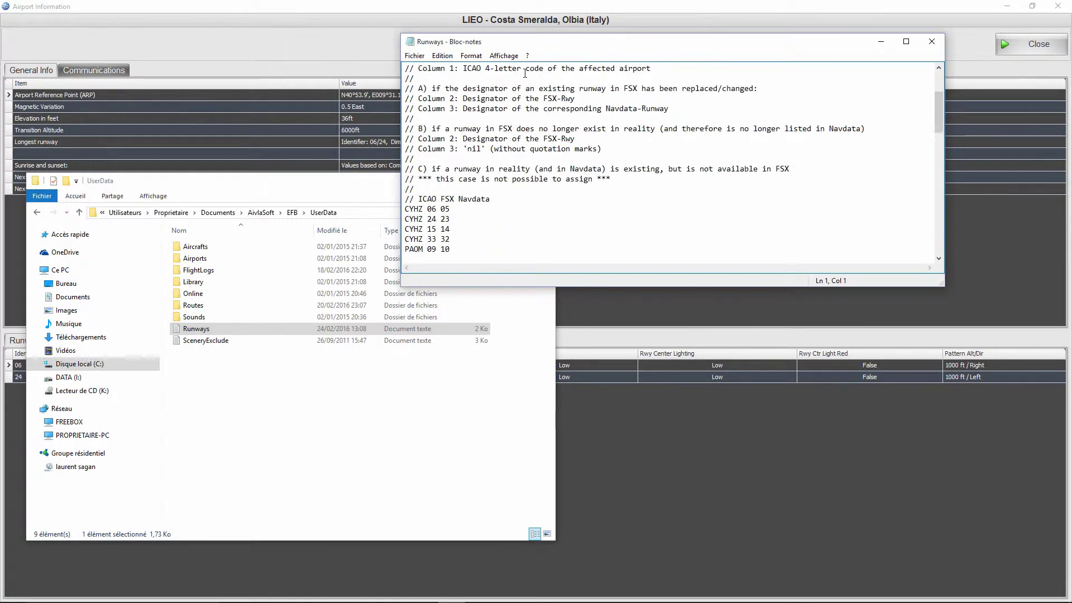
- Review the full runway assignment list in a maximized Runways file, minimize it, and close the UserData folder window
click(906, 42)
scroll(102, 208, down, 7)
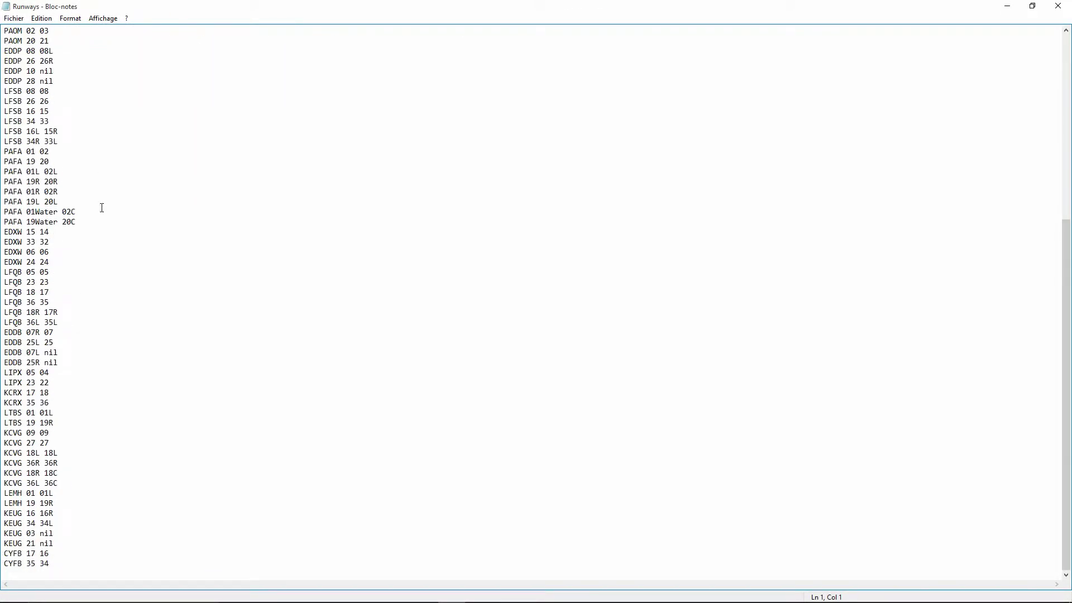
scroll(102, 208, up, 10)
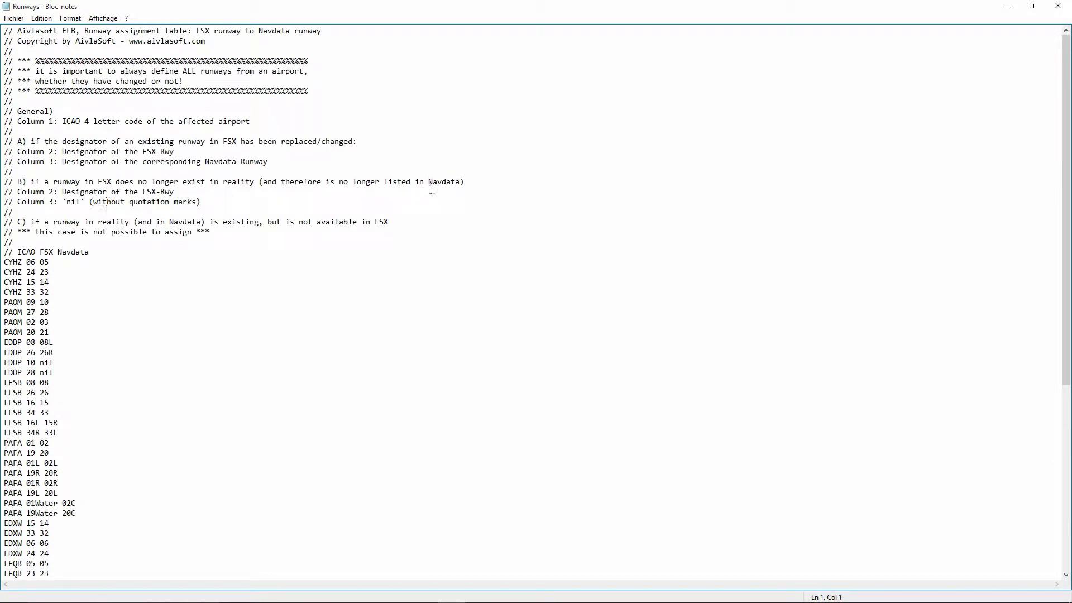
click(1013, 9)
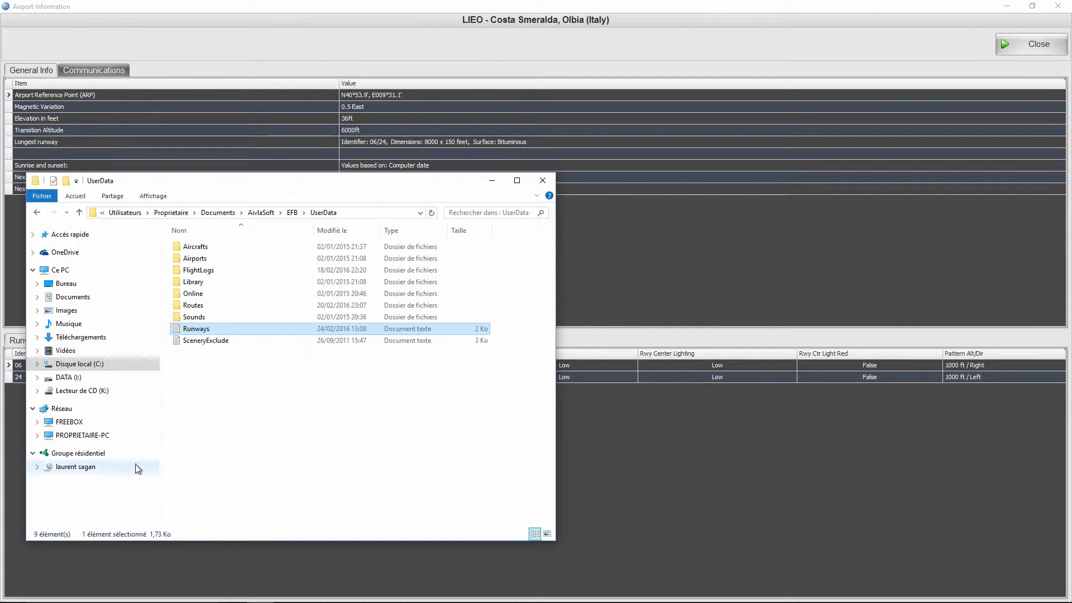
key(alt+F4)
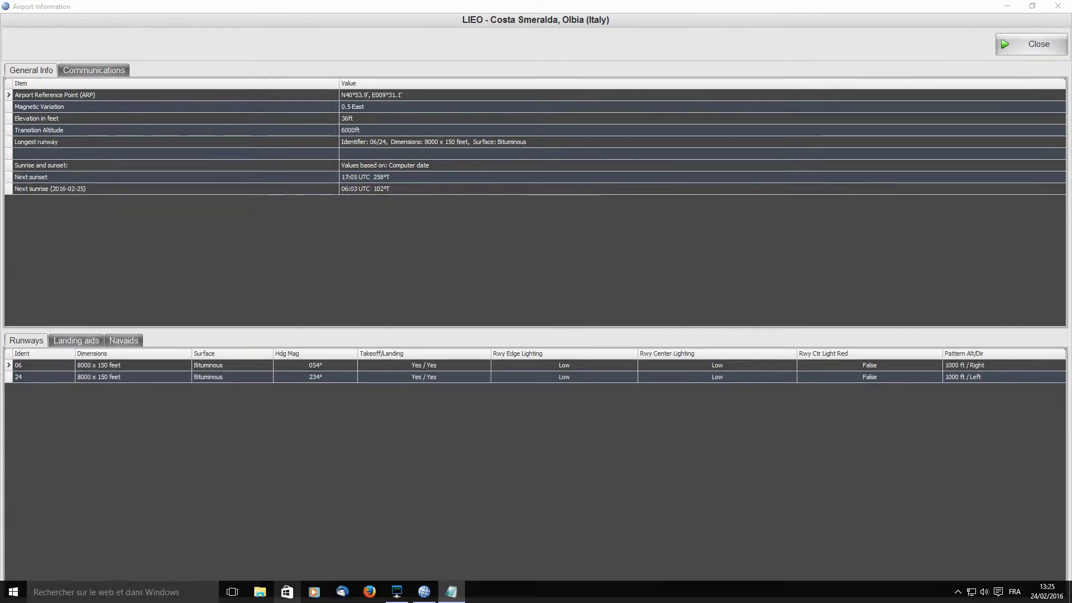
- Open the wpnavapt text file from I:\steam\steamapps\common\FSX\AivlaSoft\NavData in a new File Explorer window
click(260, 593)
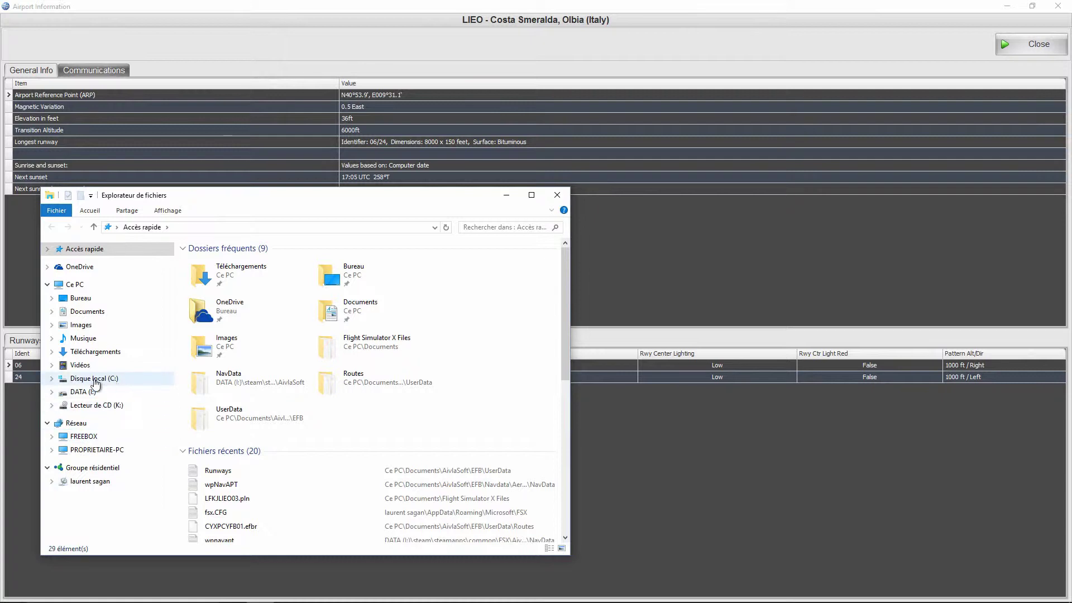
click(84, 392)
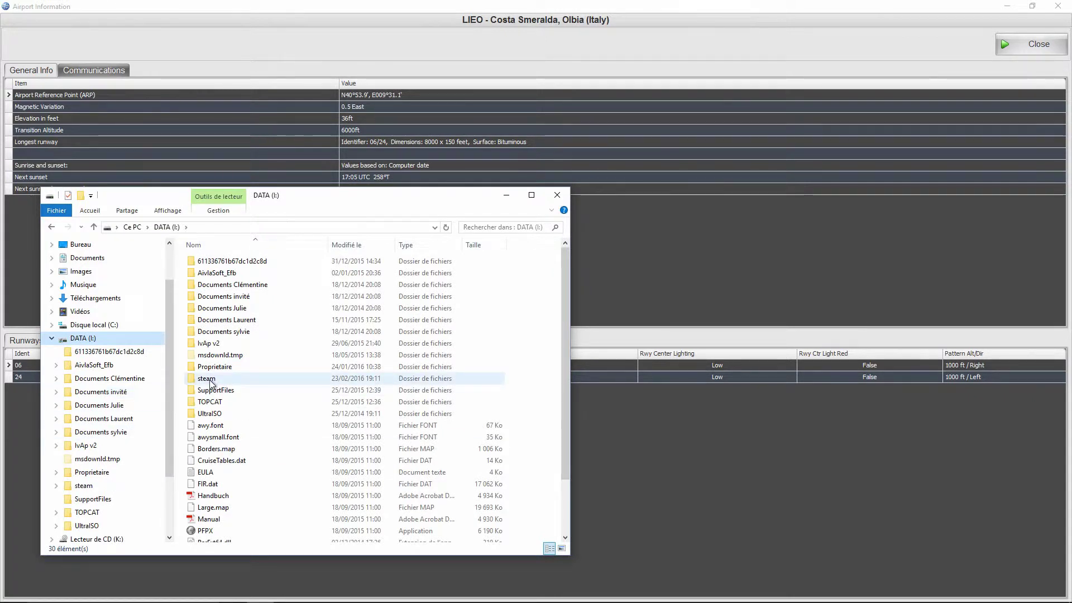
double_click(207, 379)
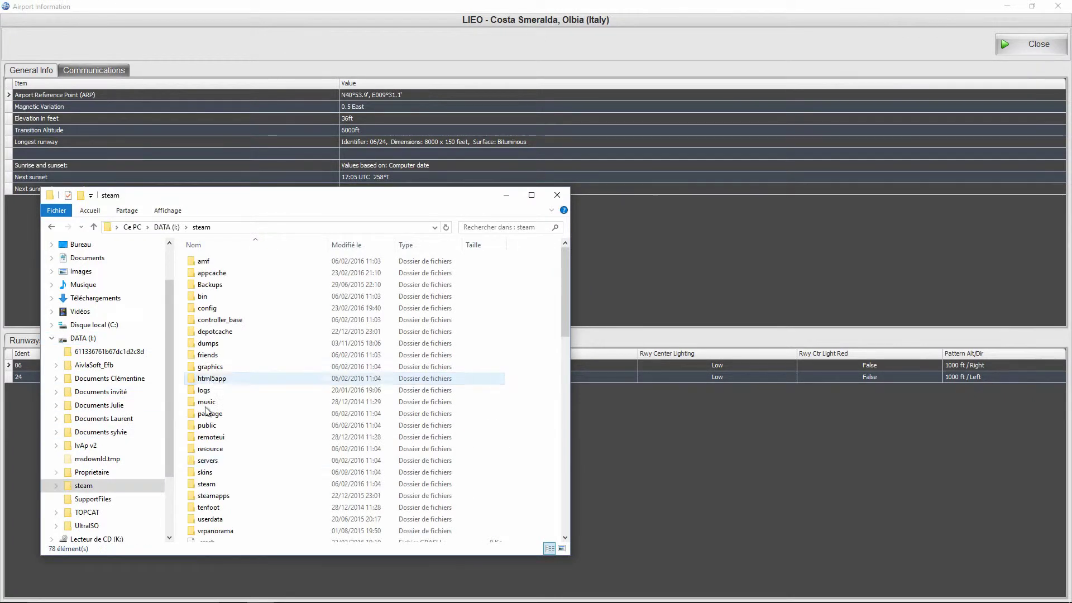
double_click(223, 496)
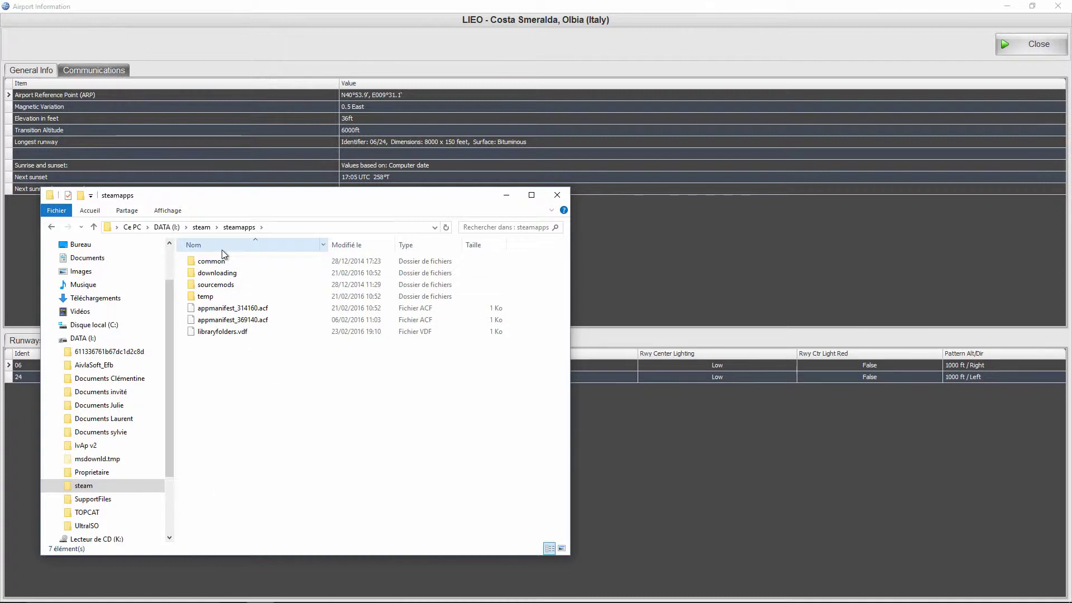
double_click(205, 260)
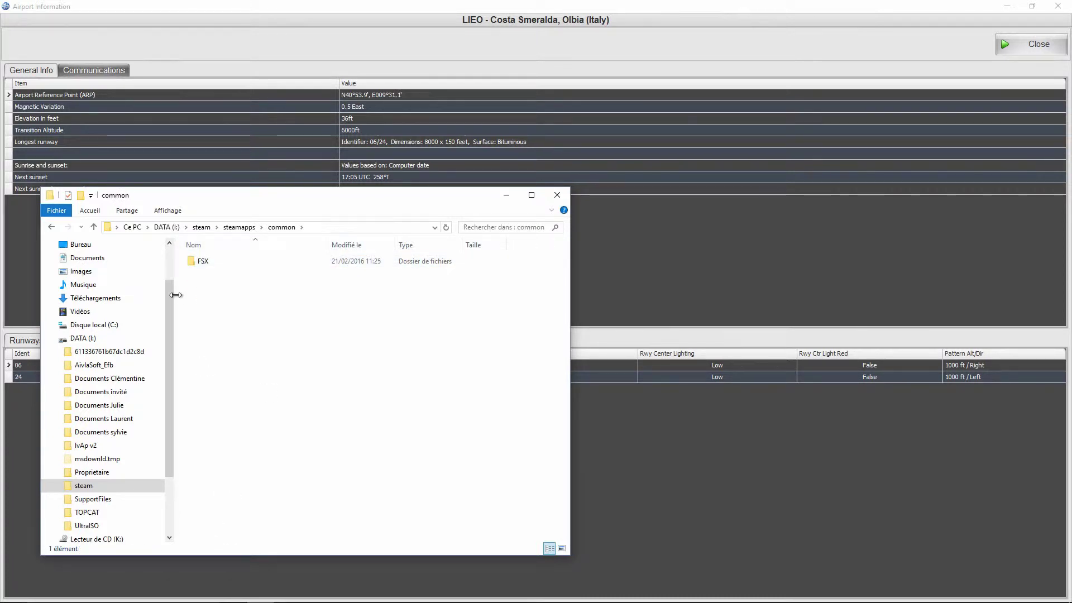
double_click(201, 263)
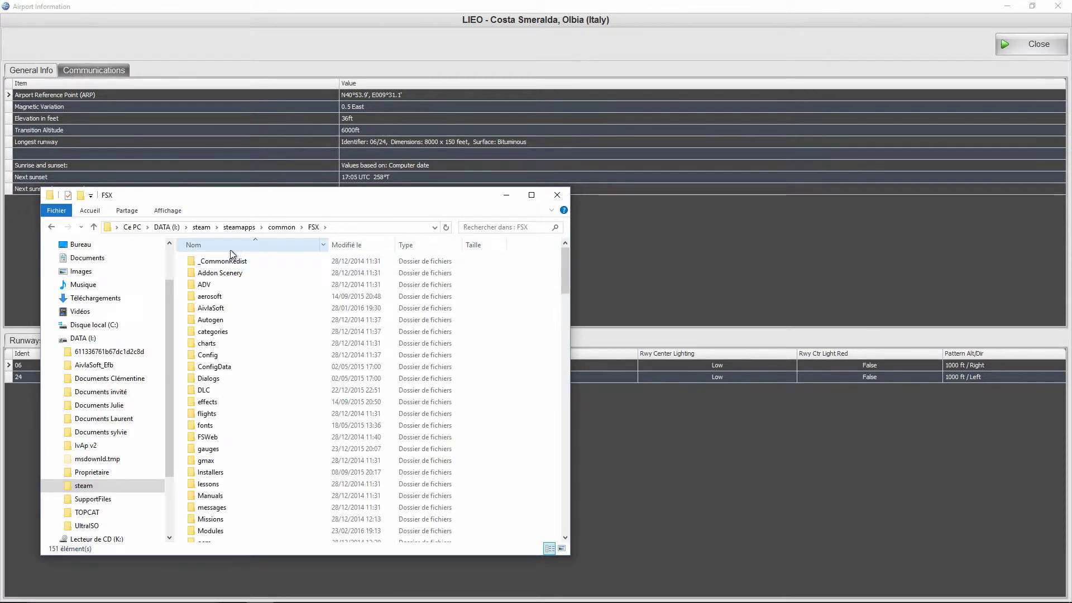
double_click(214, 311)
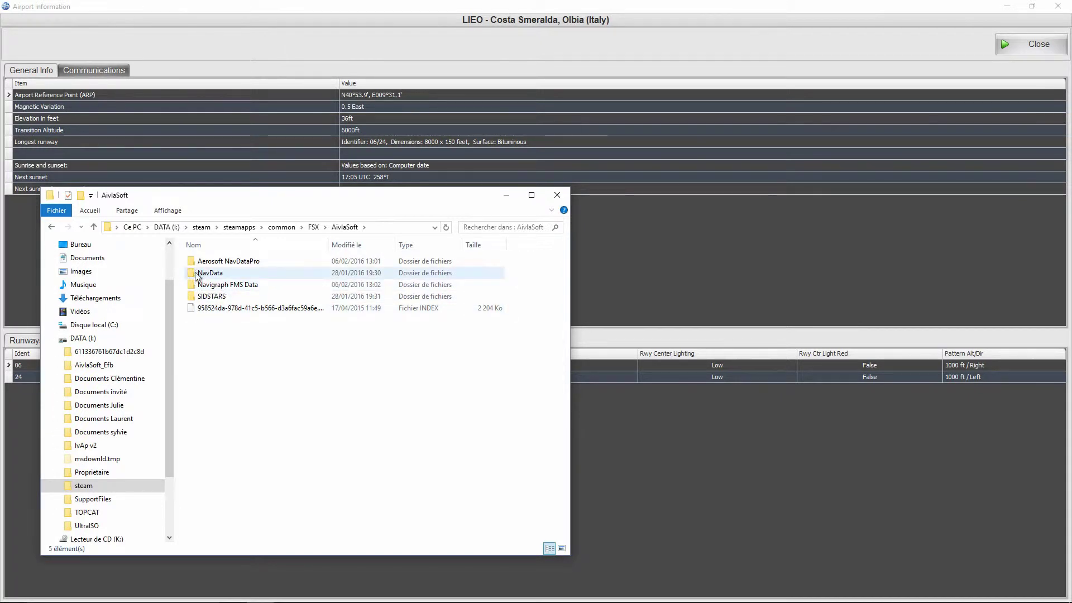
double_click(215, 274)
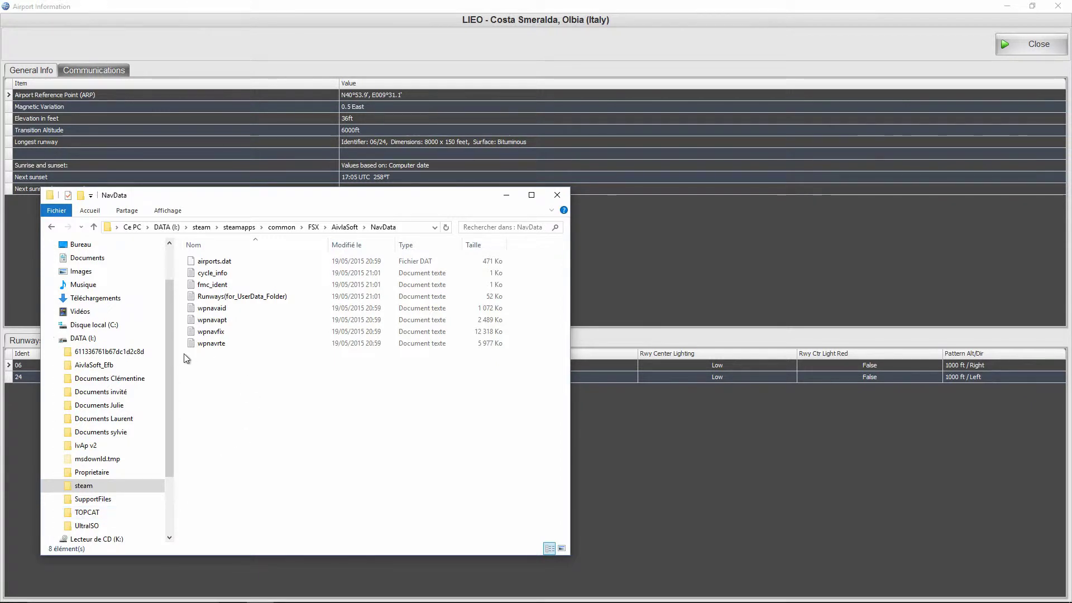
double_click(212, 319)
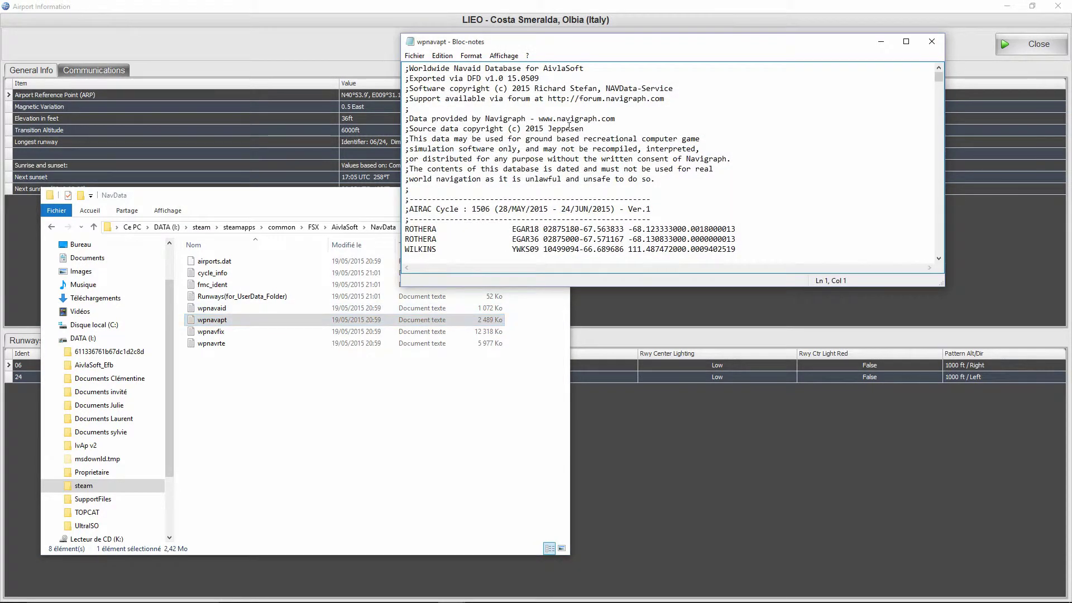
- Look over the header and first airport entries of wpnavapt, minimize the NavData folder window and maximize the file
scroll(556, 144, down, 1)
scroll(556, 144, down, 20)
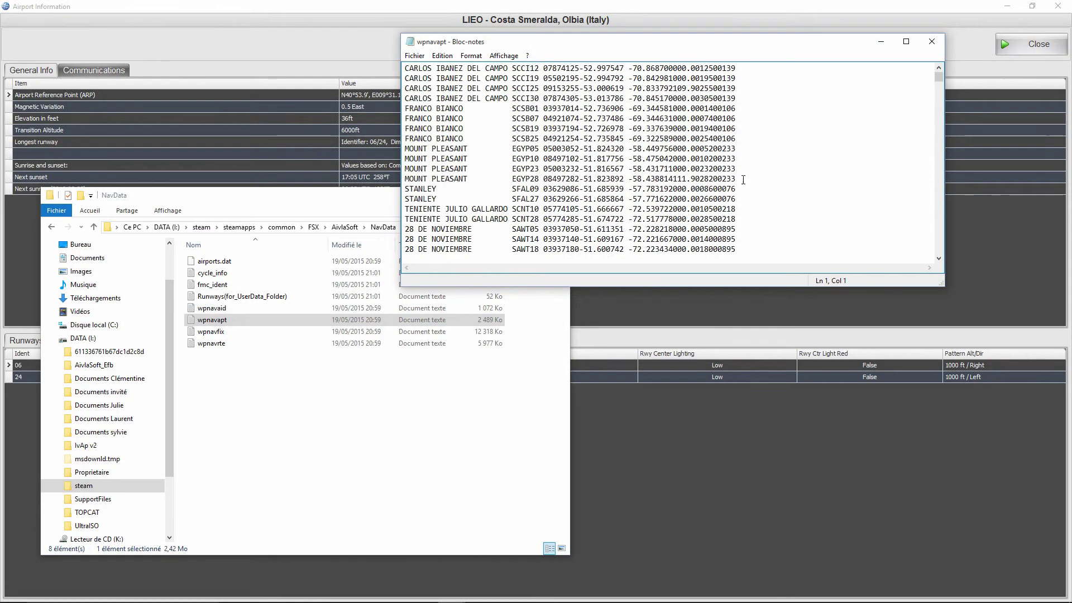
scroll(689, 225, down, 10)
drag(940, 80, 937, 54)
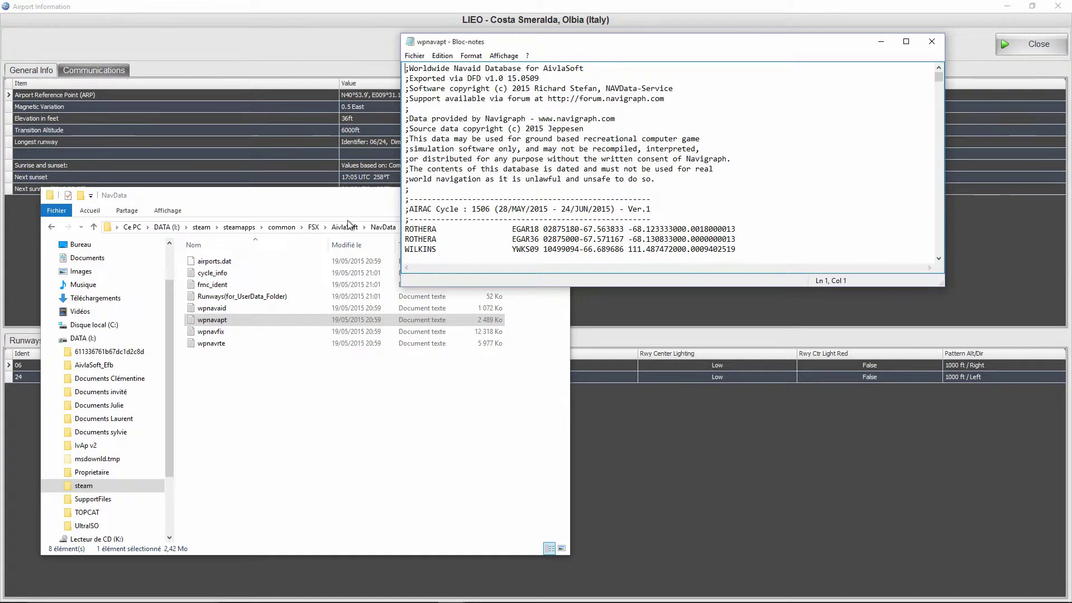
click(235, 200)
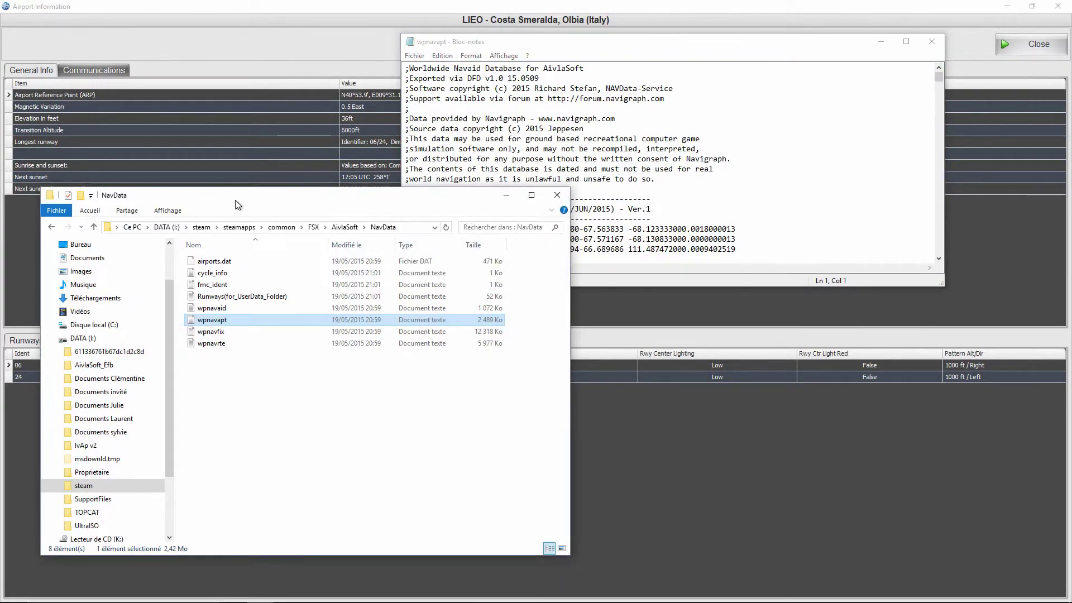
click(505, 195)
click(906, 41)
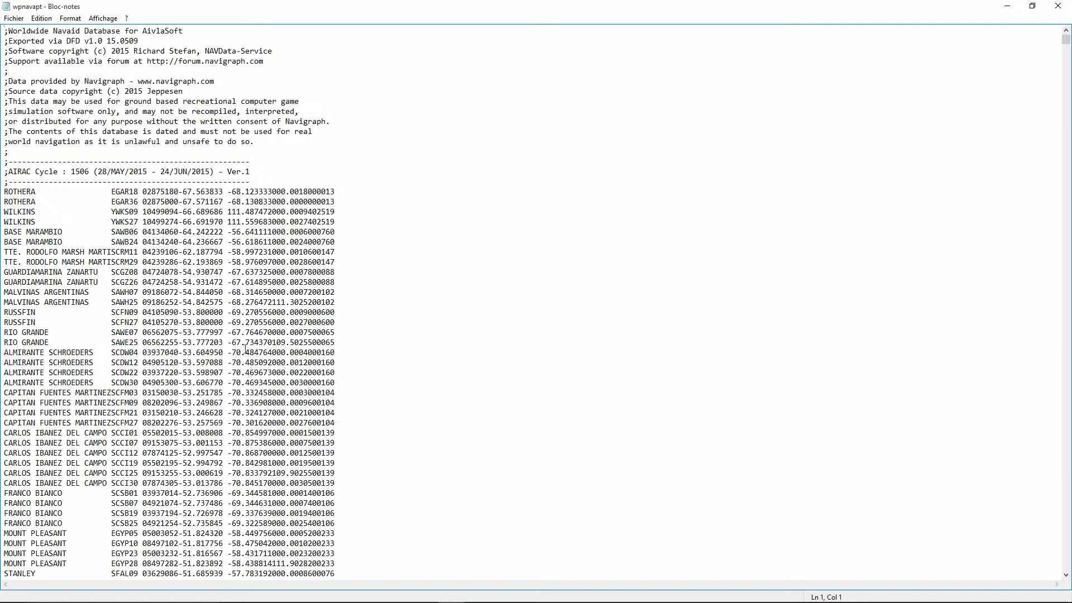
- Search wpnavapt for "lieo" and bring the Costa Smeralda runway entries into clear view, with the search dialog moved aside
click(348, 187)
click(45, 20)
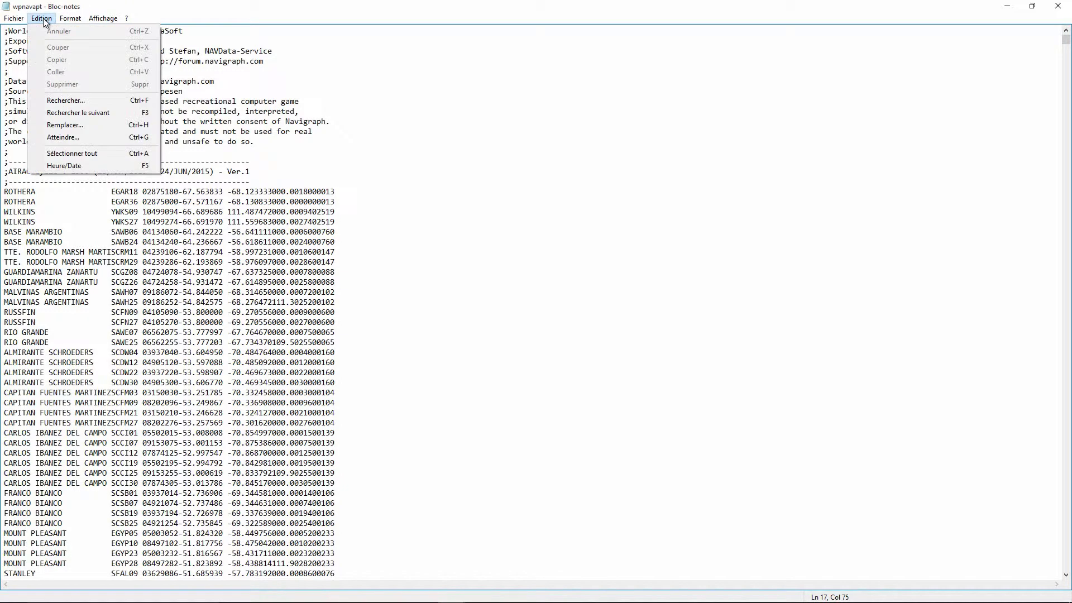
click(59, 101)
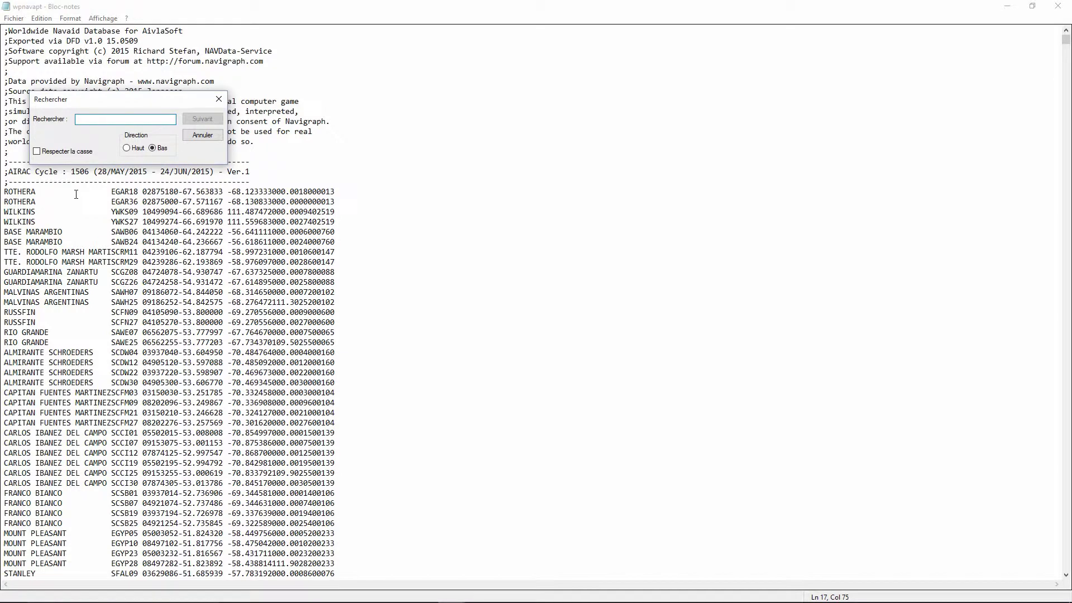
text(lieo)
key(Return)
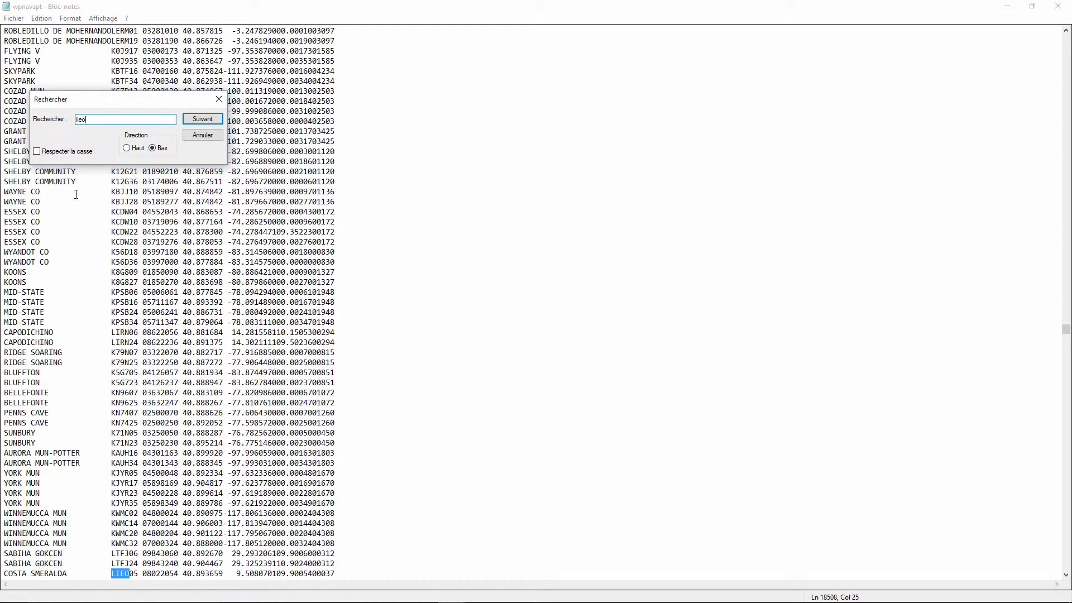
scroll(76, 194, up, 3)
scroll(256, 84, down, 4)
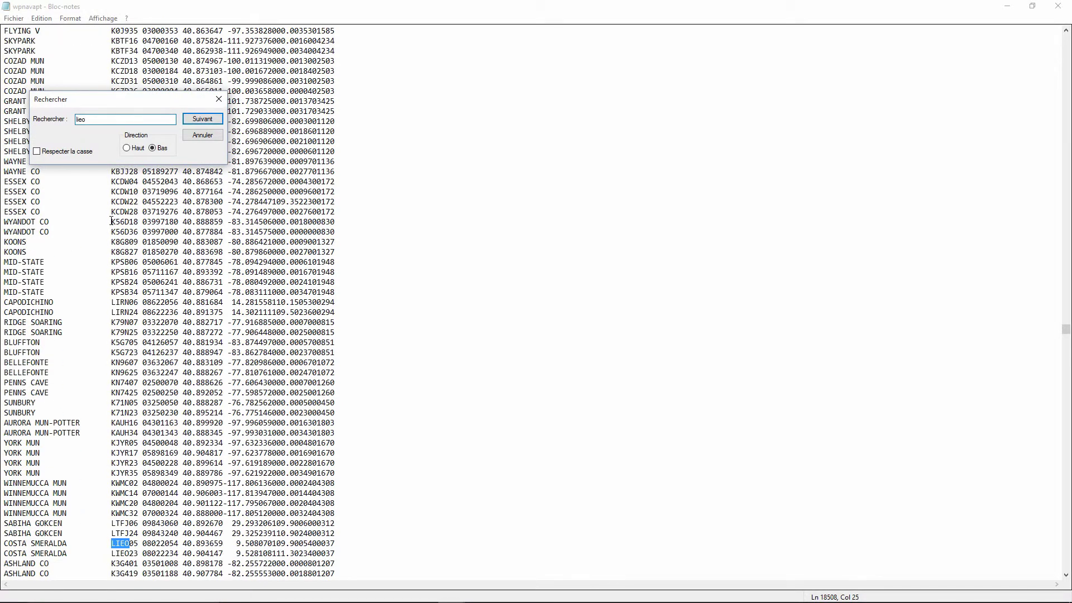
drag(141, 98, 642, 128)
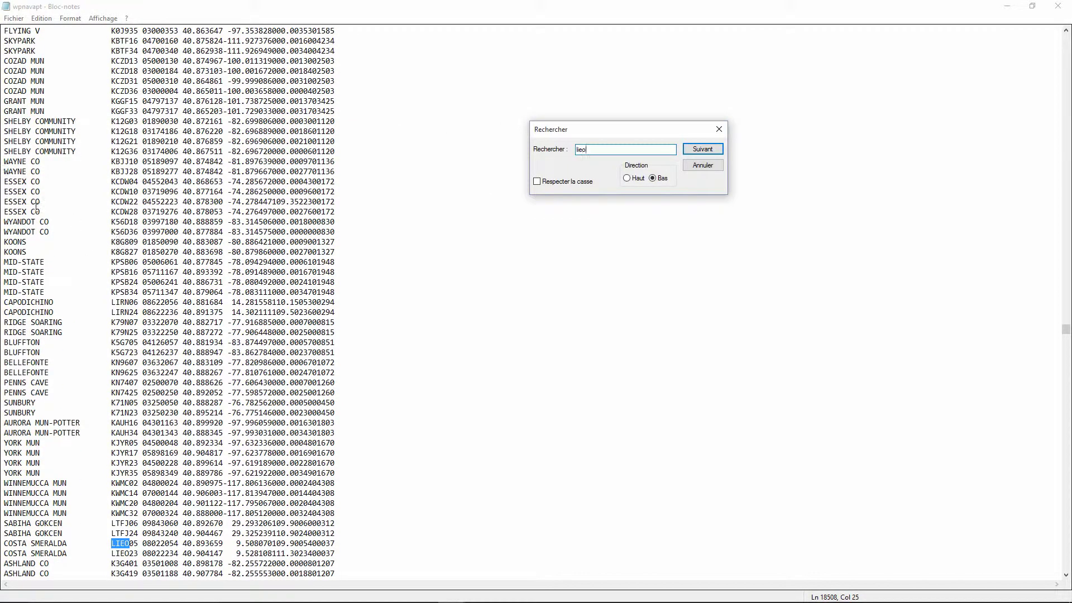
scroll(106, 330, down, 10)
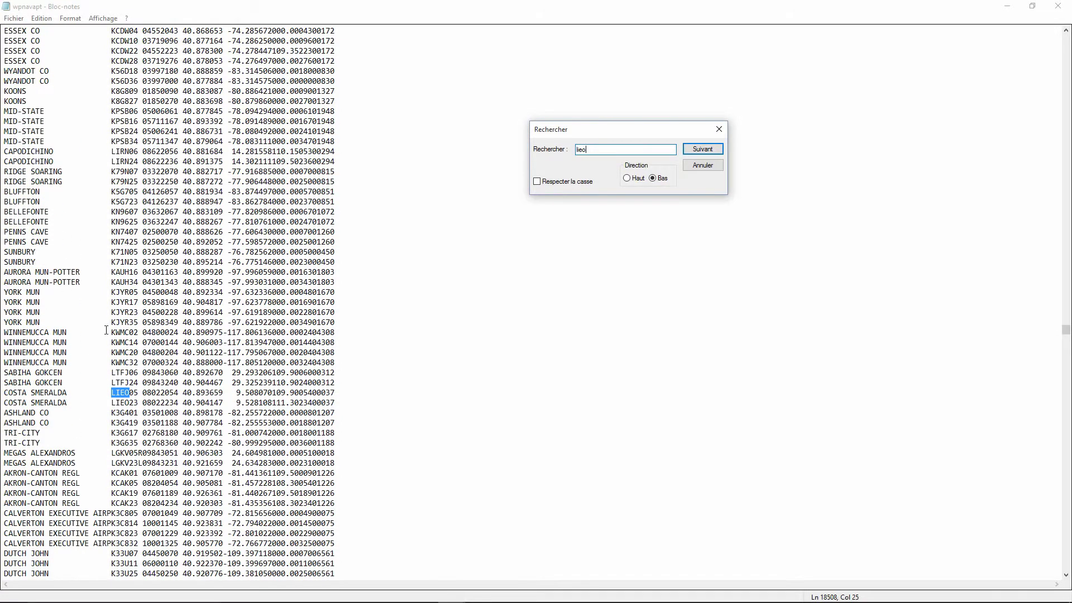
scroll(106, 330, down, 1)
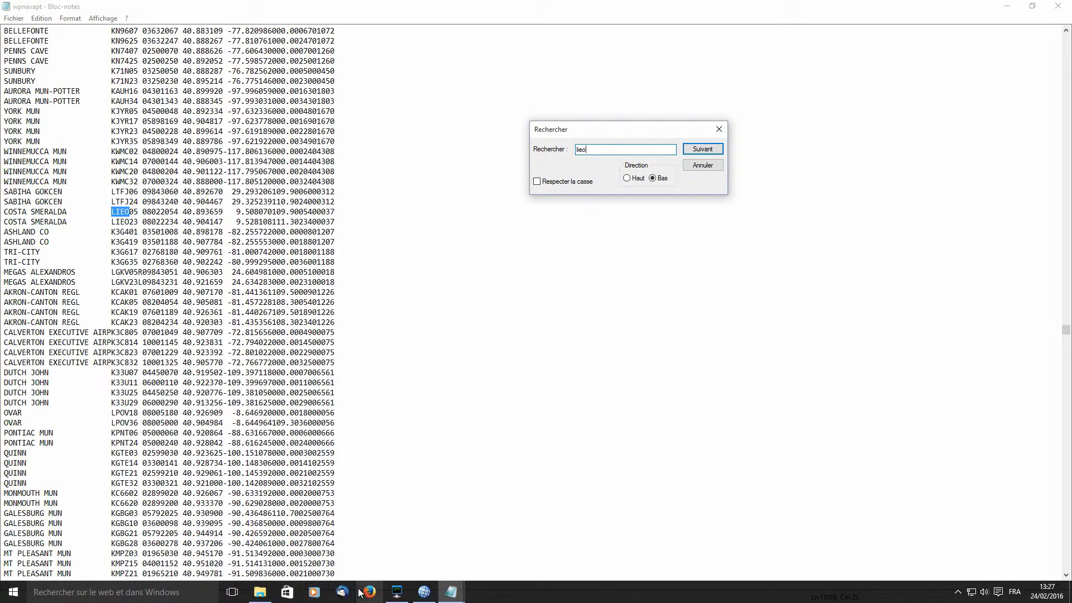
- Compare the LIEO runway identifiers in Airport Information with the wpnavapt entries, and close the search dialog
click(424, 596)
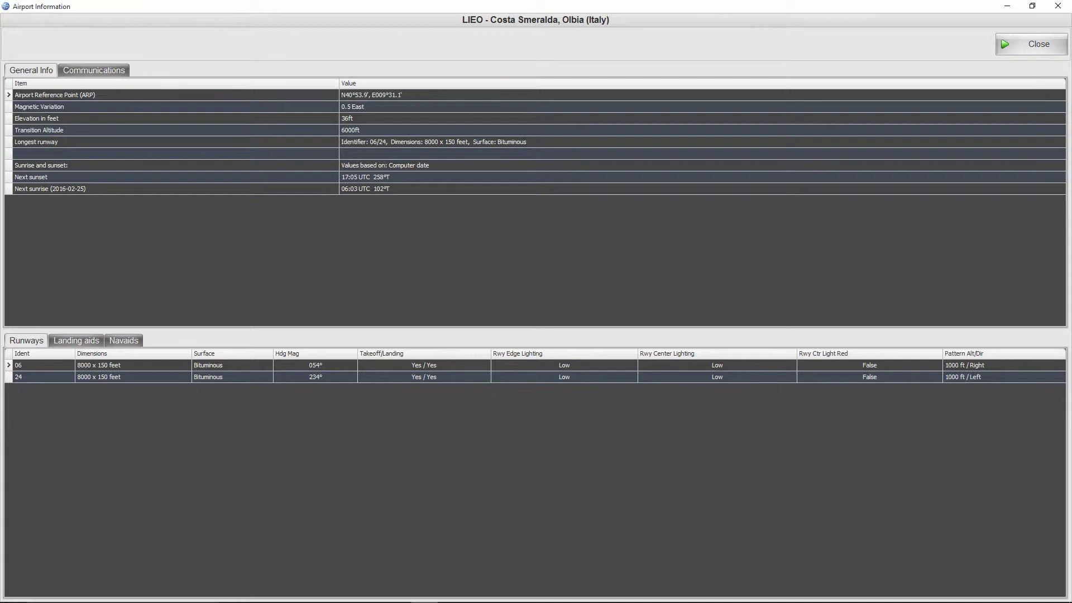
mouse_move(410, 600)
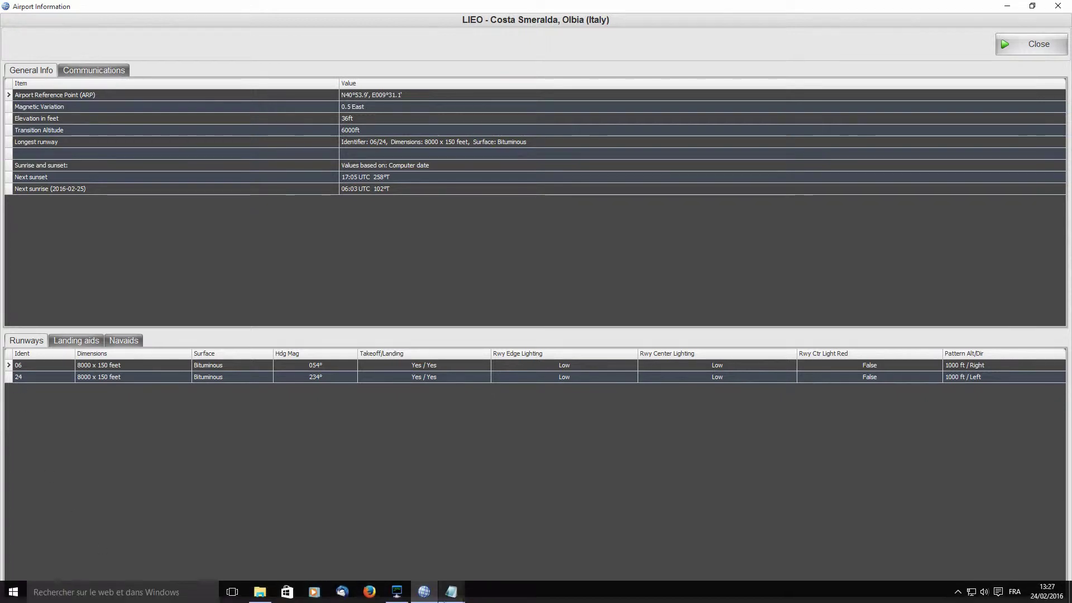
click(250, 599)
click(424, 592)
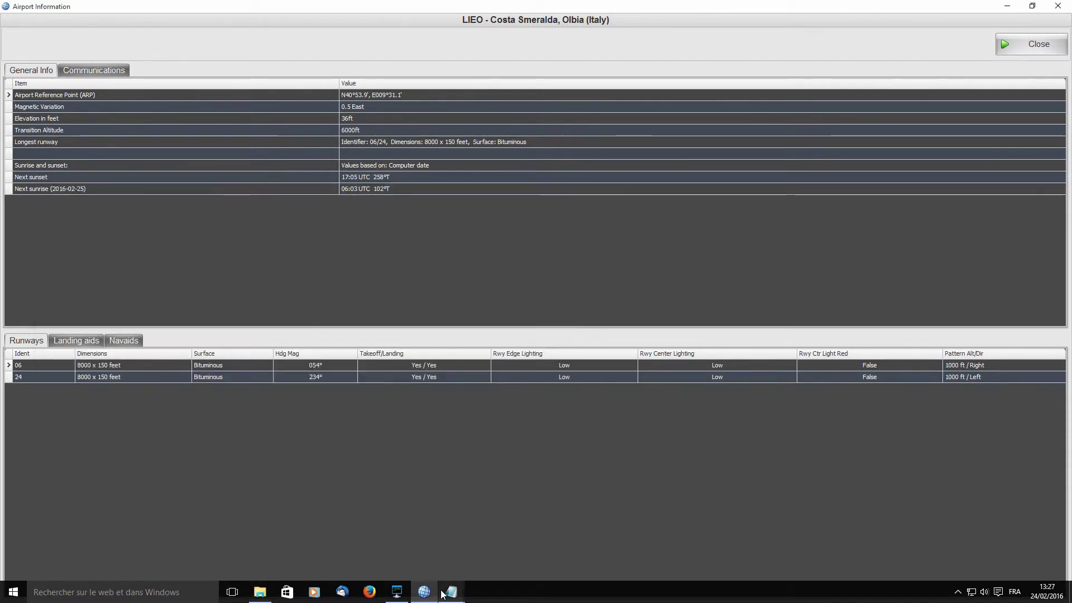
mouse_move(450, 593)
mouse_move(476, 565)
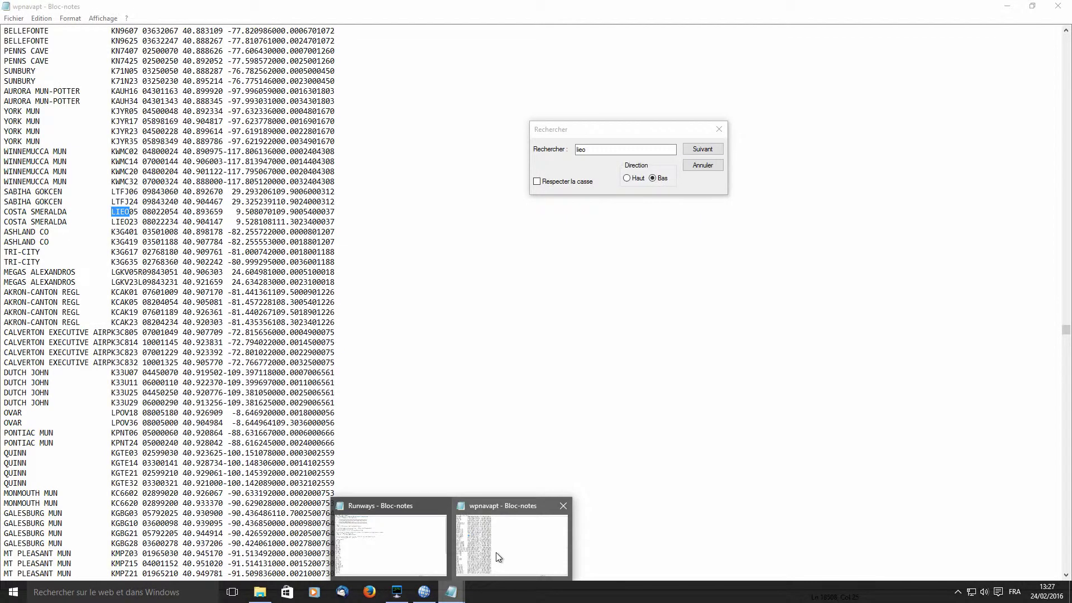
click(515, 550)
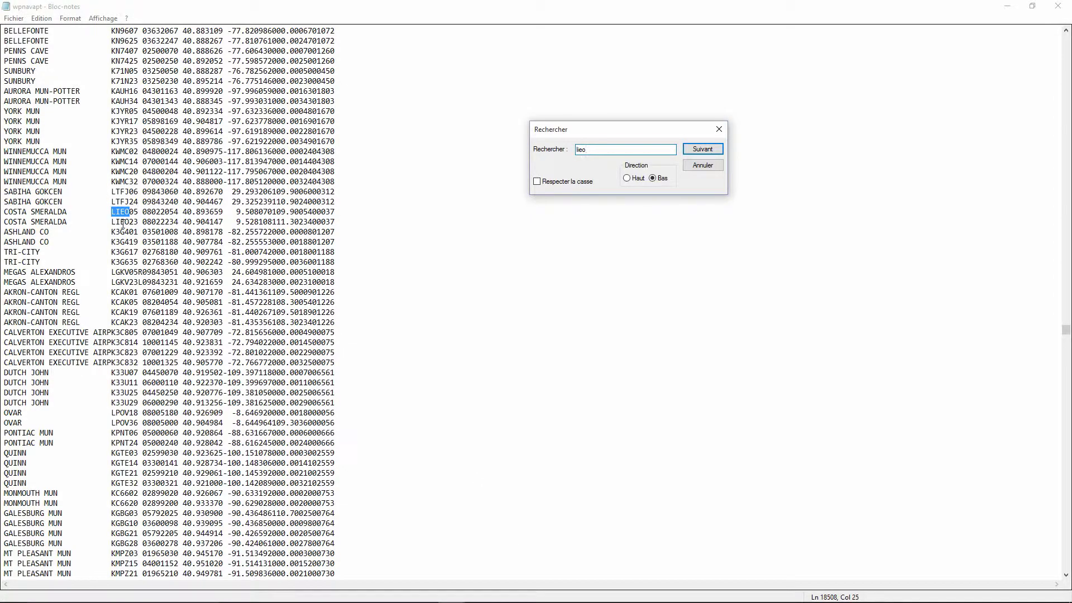
click(723, 129)
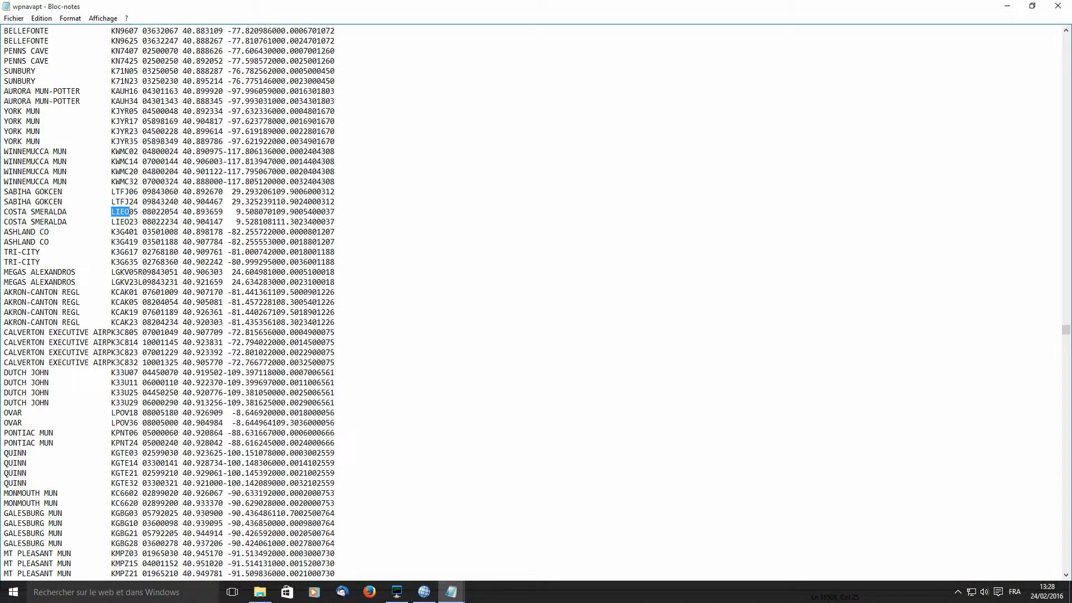
- Compare the column format of the Runways file with the LIEO entries in wpnavapt, ending on the Runways file
mouse_move(452, 592)
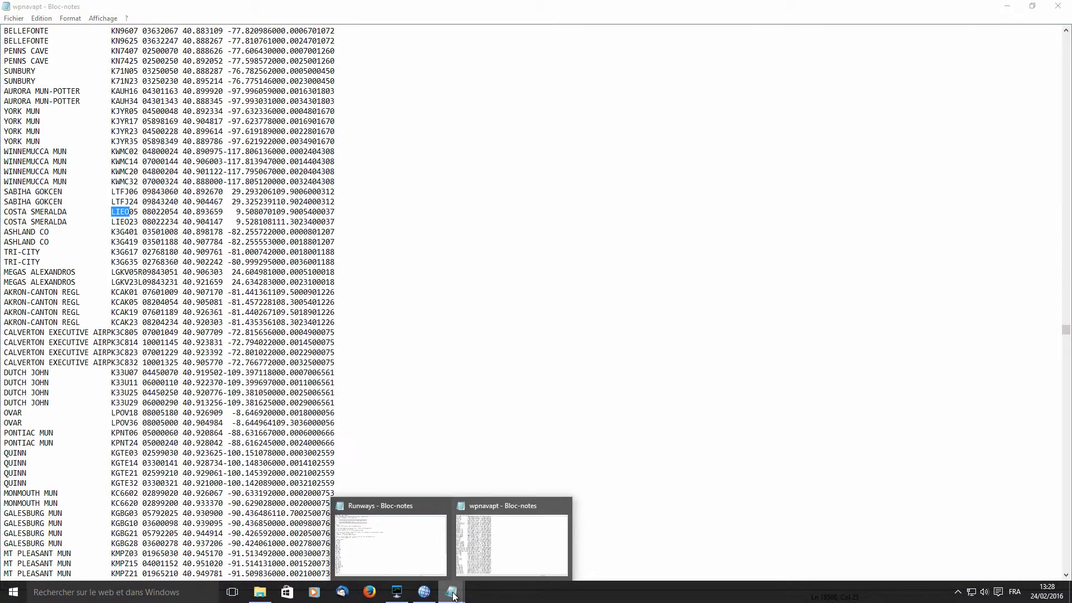
click(401, 555)
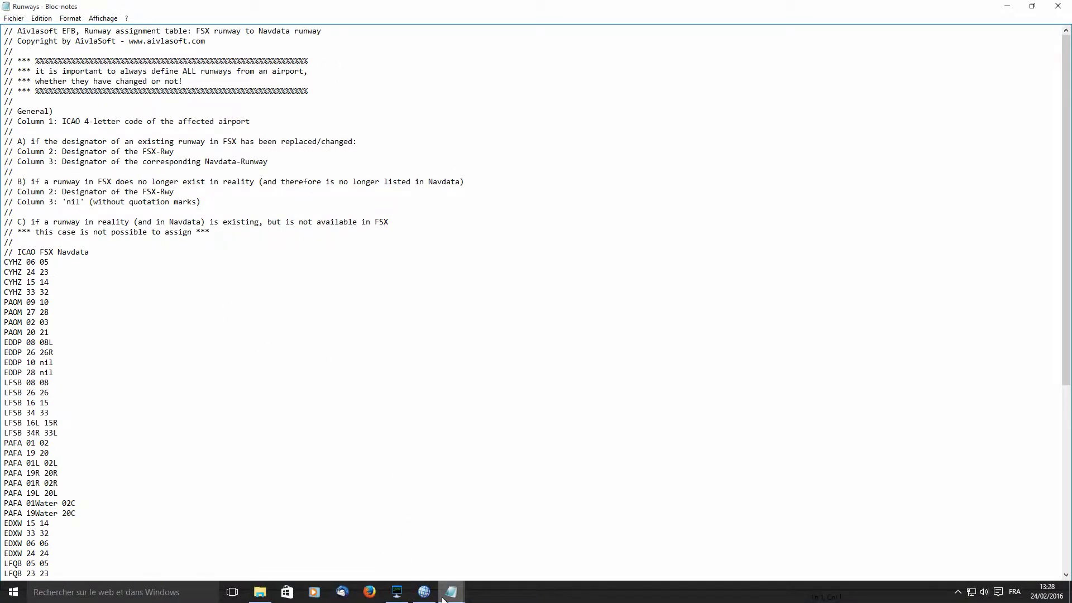
mouse_move(451, 592)
click(482, 565)
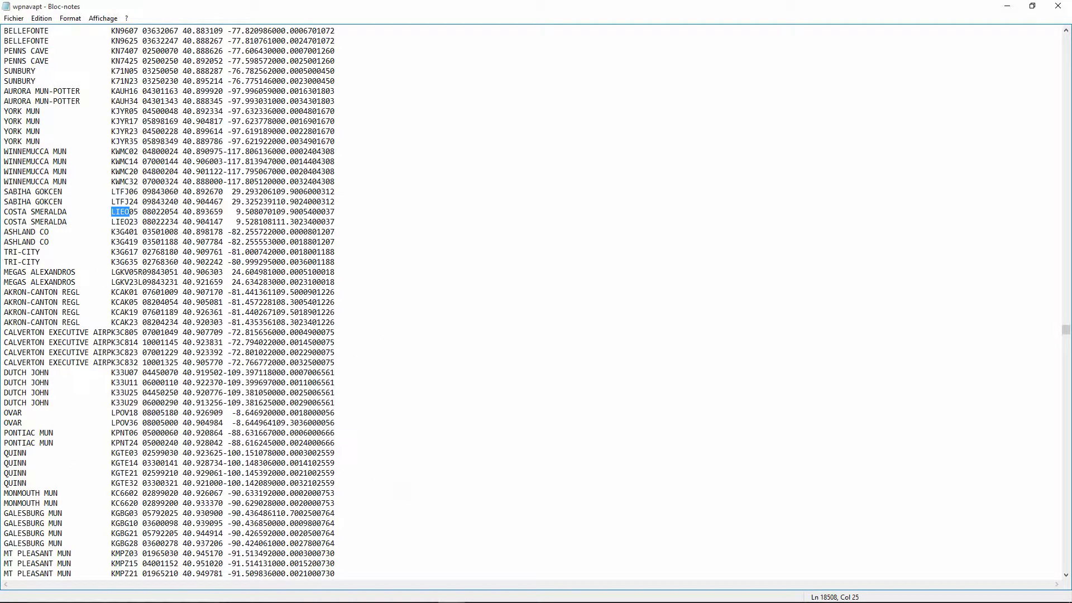
mouse_move(451, 590)
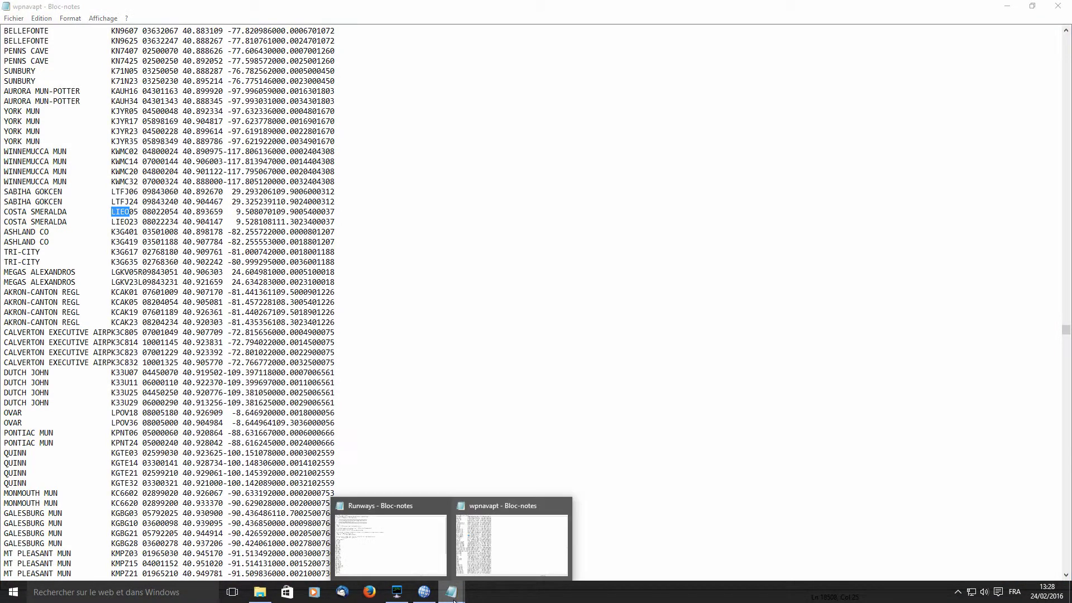
click(437, 567)
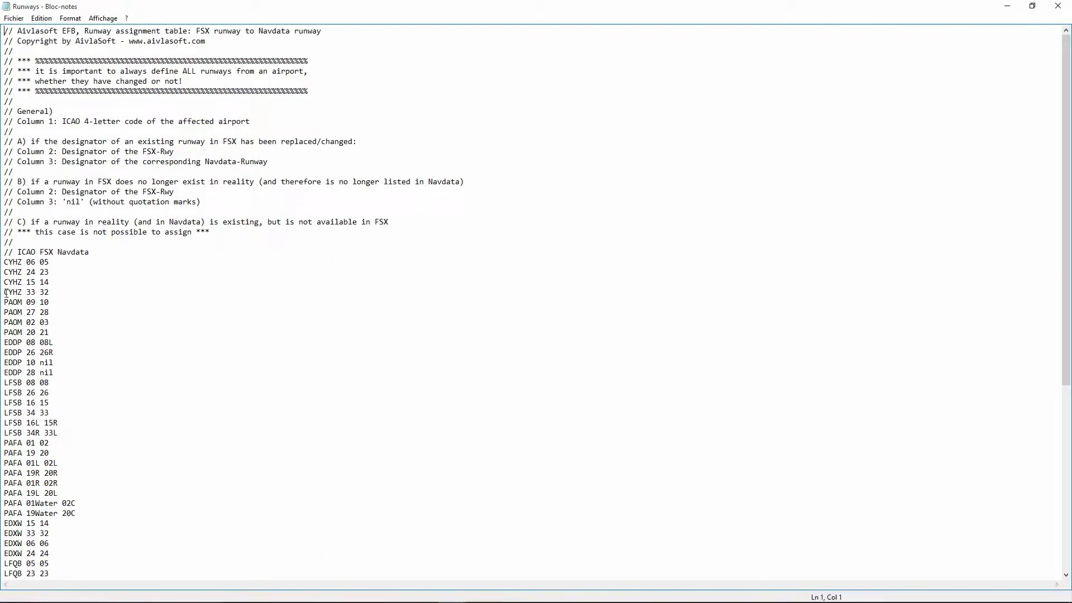
- Try to insert the line "LIEO 06 05" below the KCRX entries in the Runways file, checking runway designators against Airport Information and wpnavapt
scroll(17, 275, down, 4)
scroll(18, 274, down, 6)
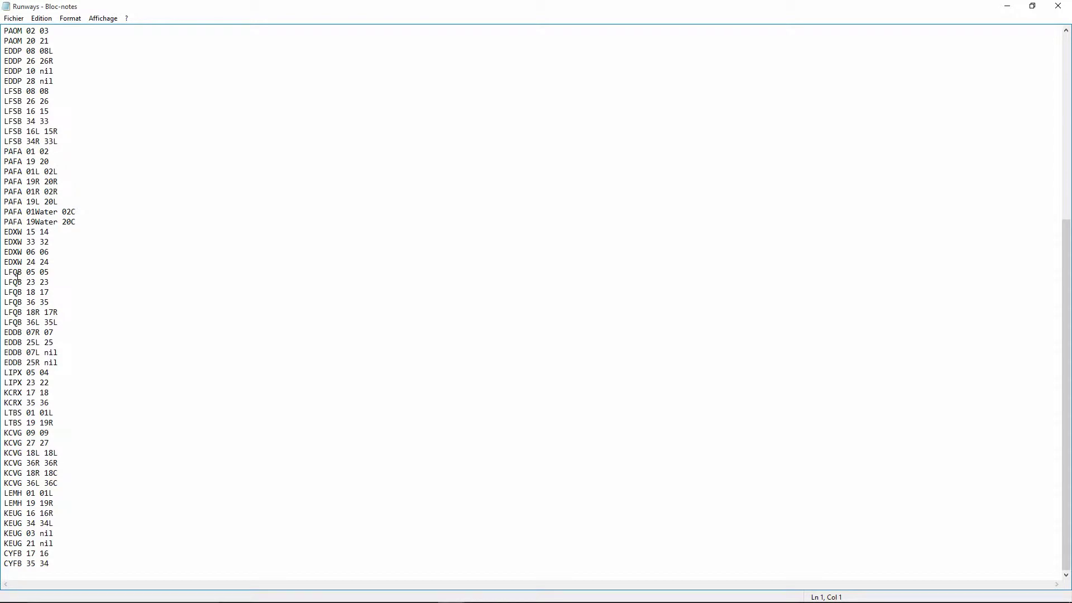
scroll(18, 275, up, 10)
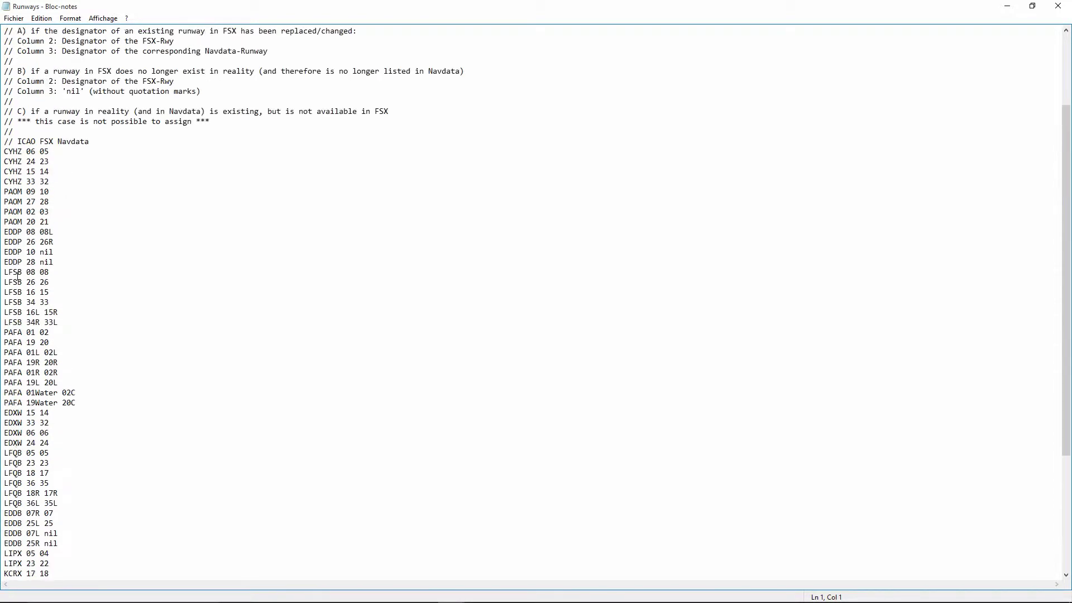
scroll(17, 275, down, 4)
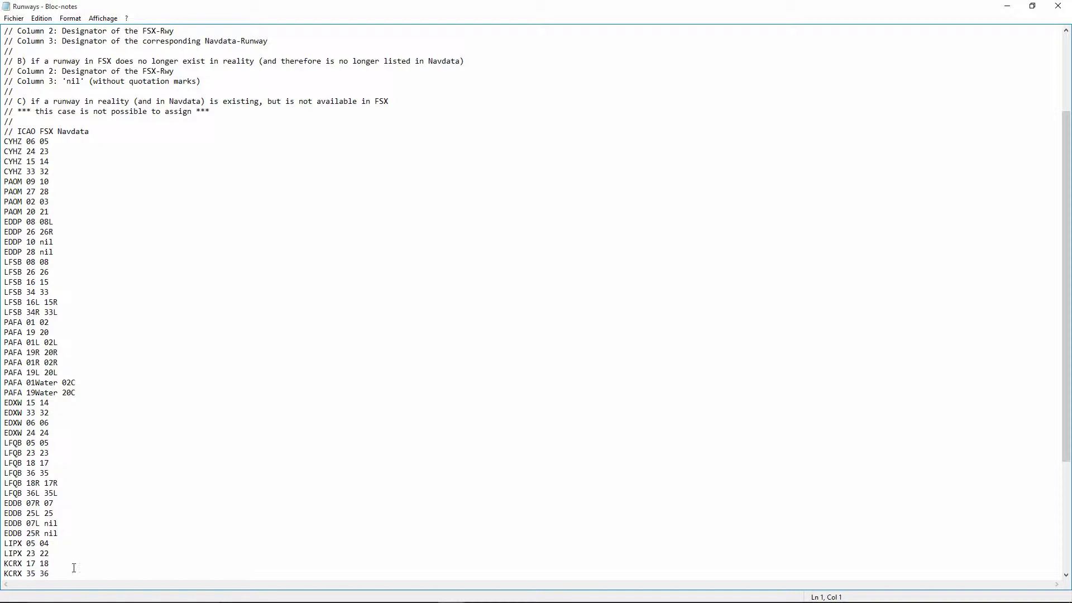
mouse_move(133, 600)
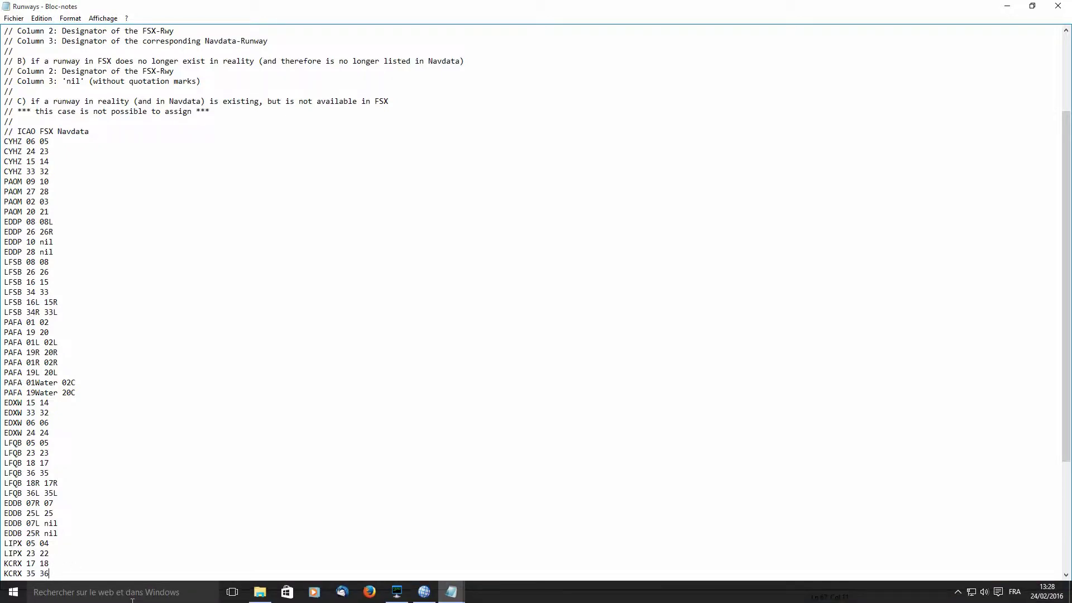
key(Return)
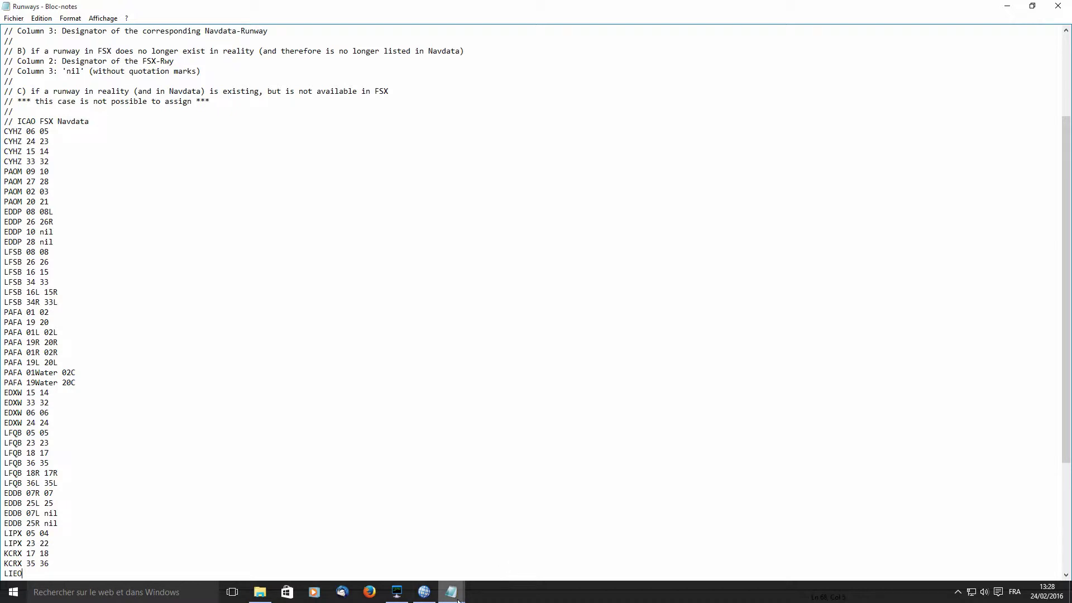
click(425, 593)
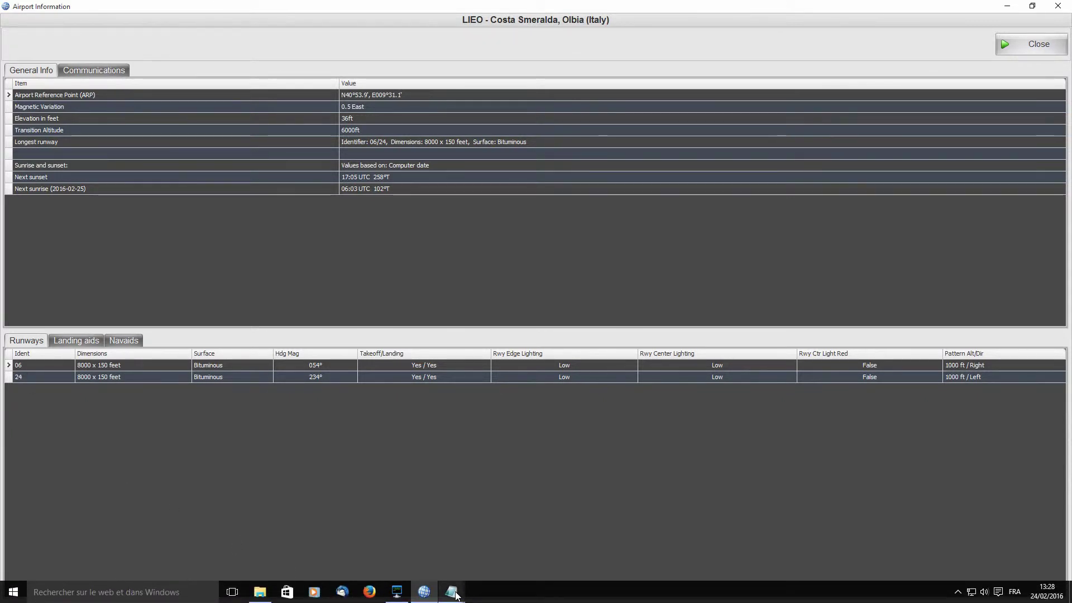
mouse_move(455, 594)
click(509, 539)
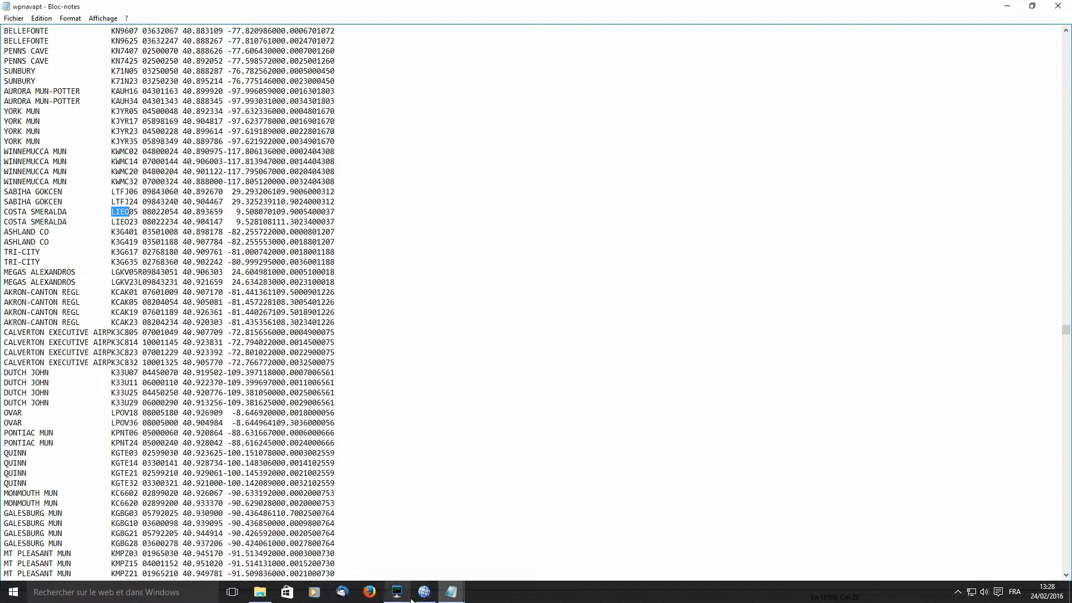
mouse_move(451, 595)
click(407, 554)
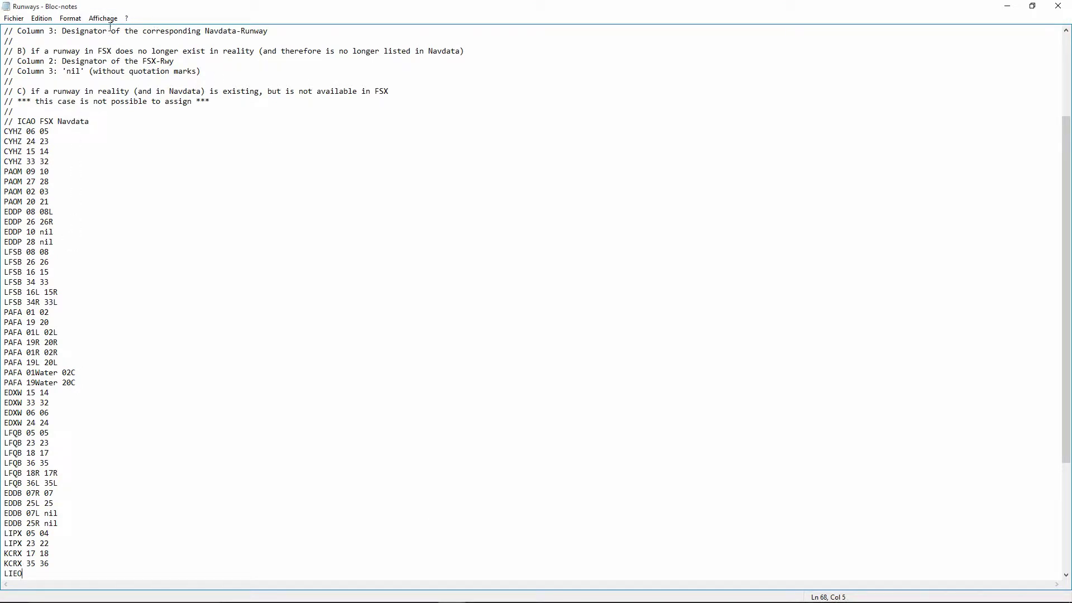
scroll(106, 391, down, 6)
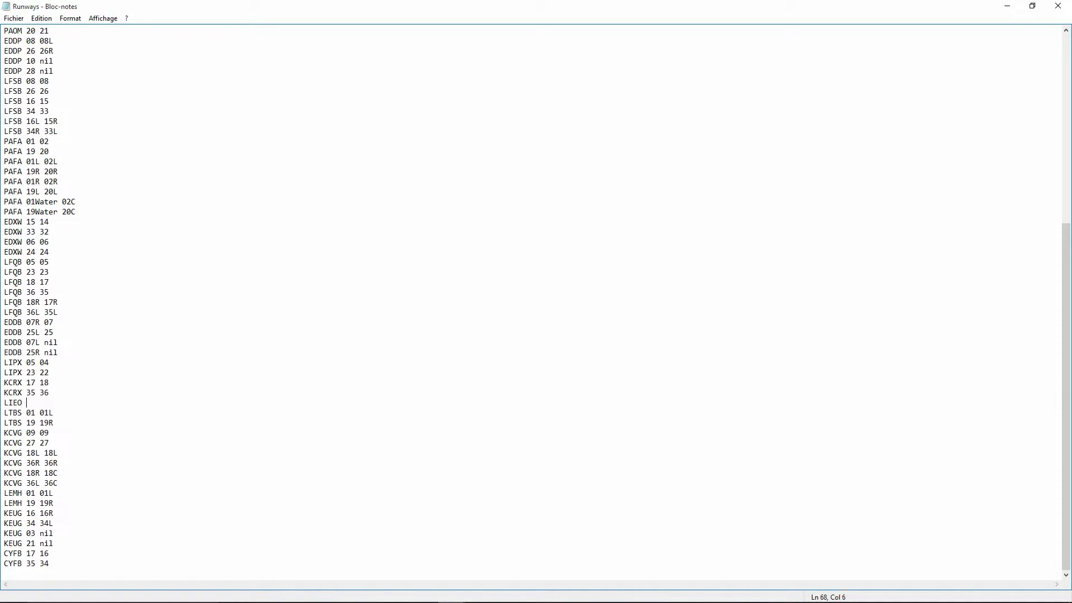
text(06 05)
- Delete the LIEO line inserted below the KCRX entries and close the Runways file without saving its changes
key(BackSpace)
key(BackSpace)
key(BackSpace)
key(BackSpace)
key(BackSpace)
key(BackSpace)
key(BackSpace)
key(BackSpace)
key(BackSpace)
key(BackSpace)
key(BackSpace)
key(BackSpace)
key(BackSpace)
key(BackSpace)
key(BackSpace)
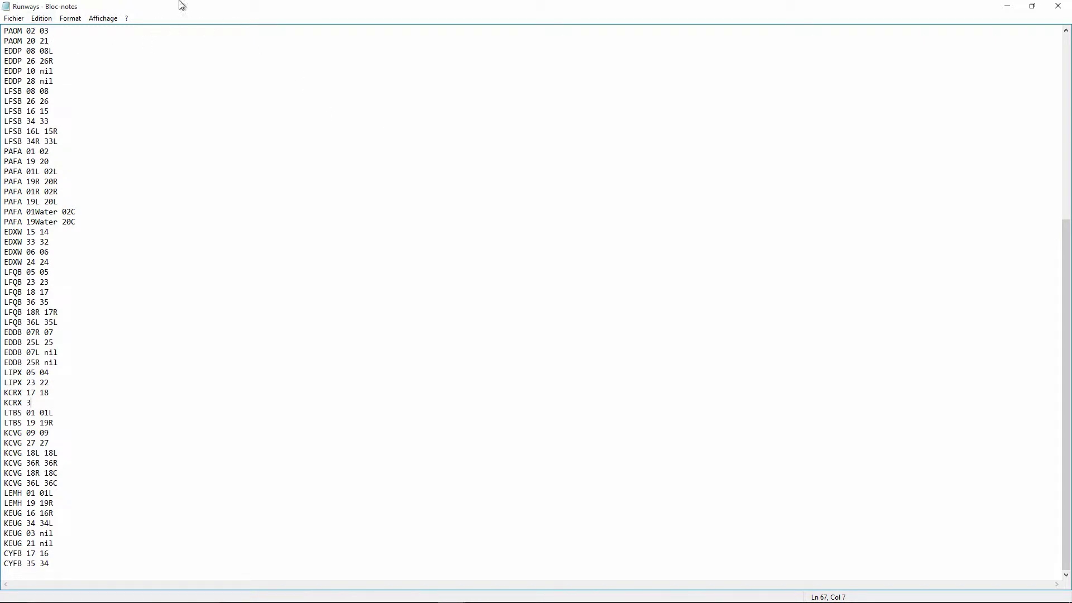
click(1060, 6)
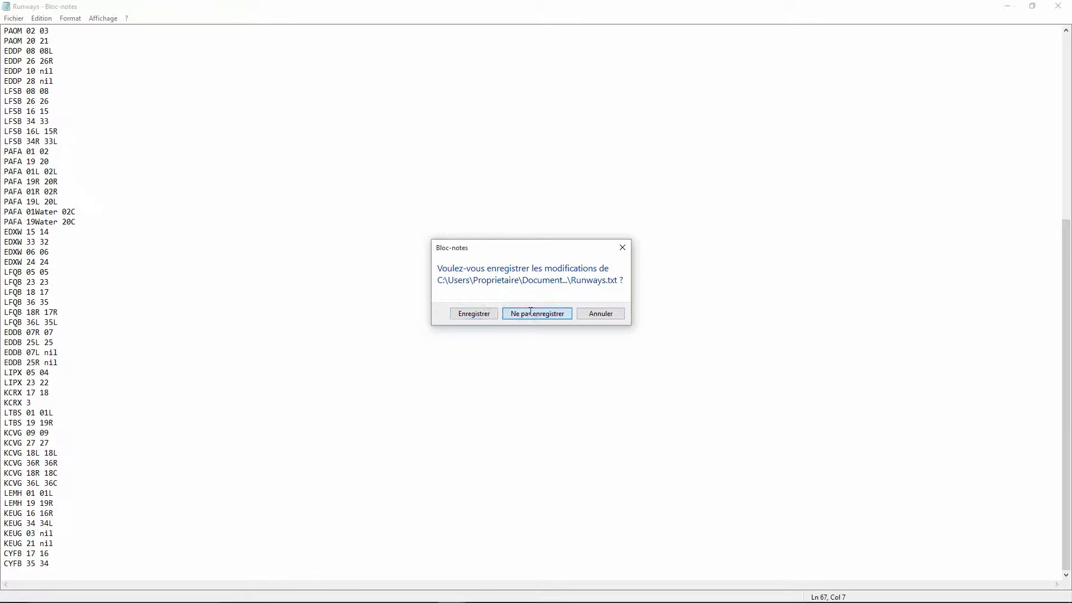
click(530, 311)
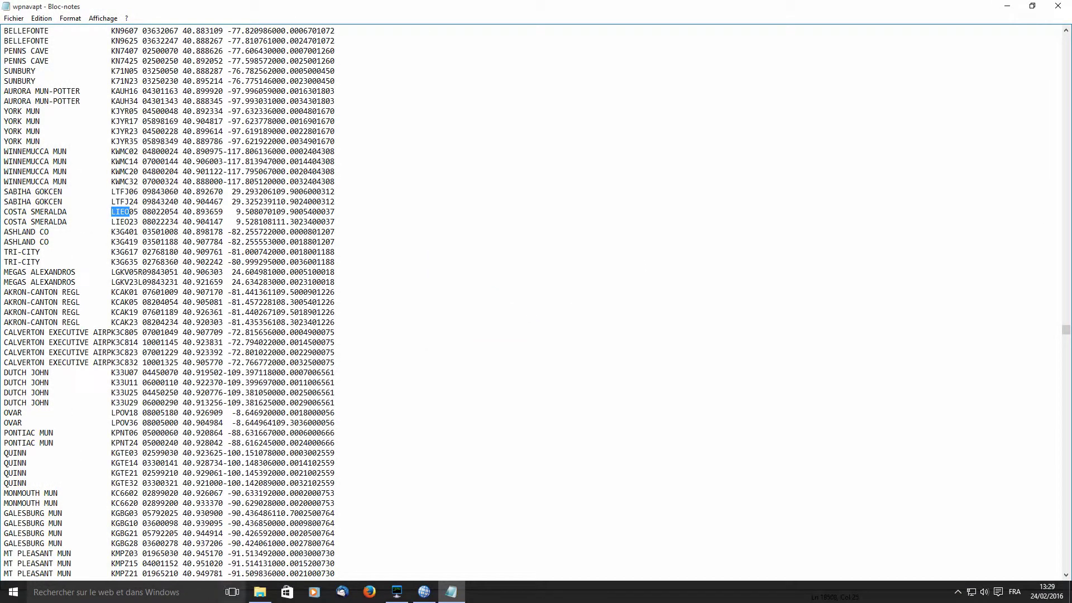
- Browse from the NavData folder to the Proprietaire profile's Documents folder on drive C
click(260, 592)
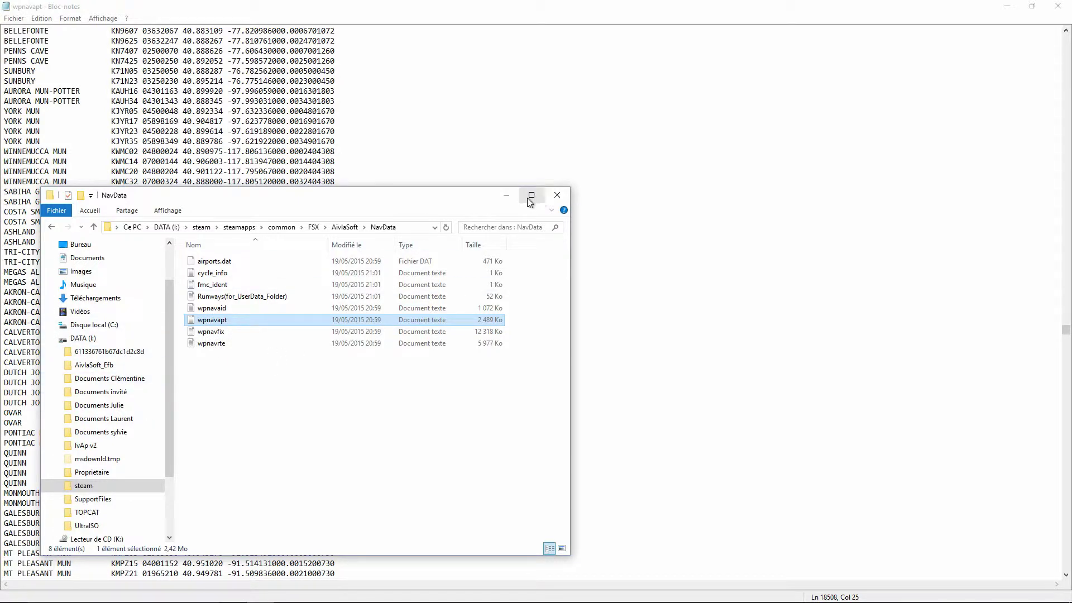
click(84, 336)
click(82, 324)
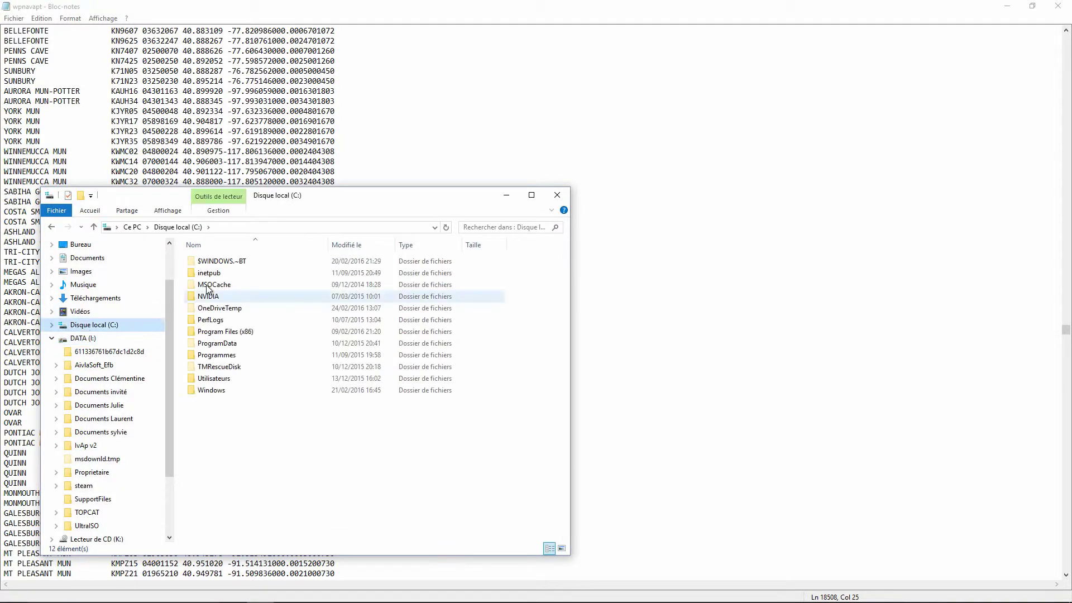
double_click(212, 378)
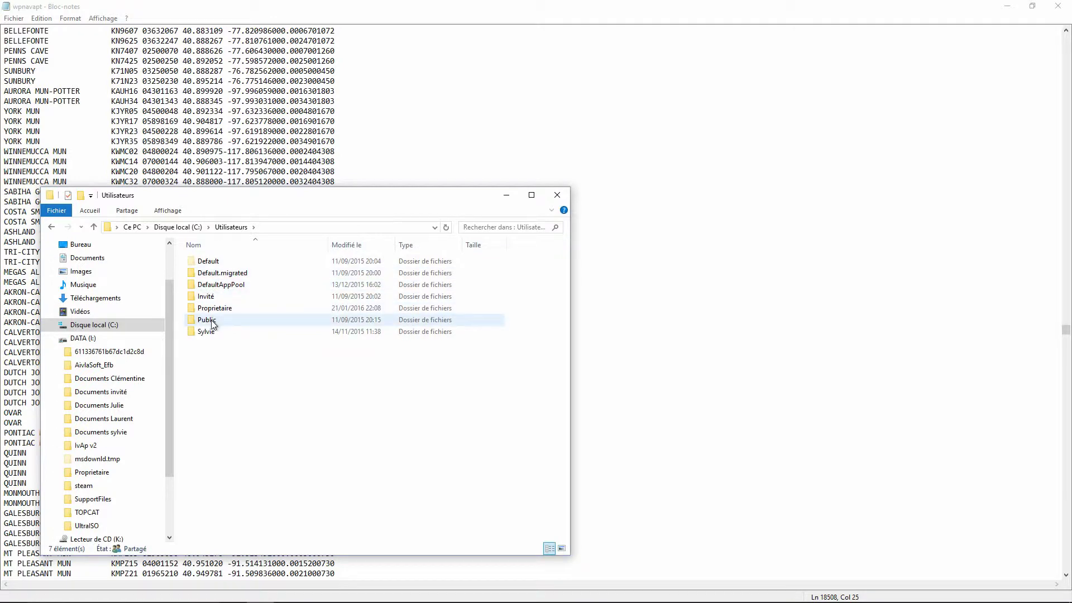
double_click(214, 310)
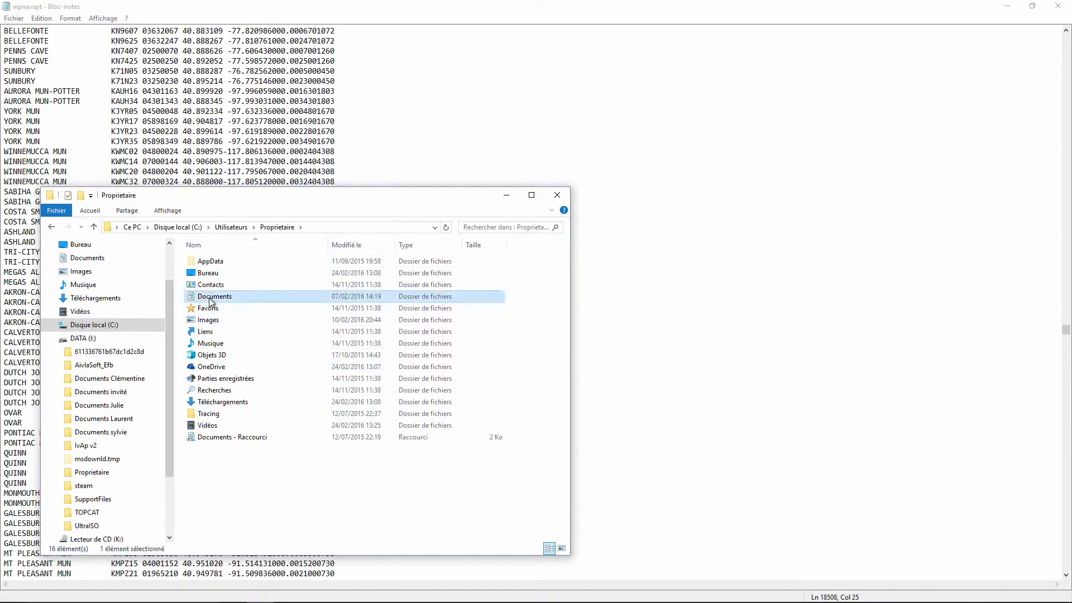
double_click(211, 296)
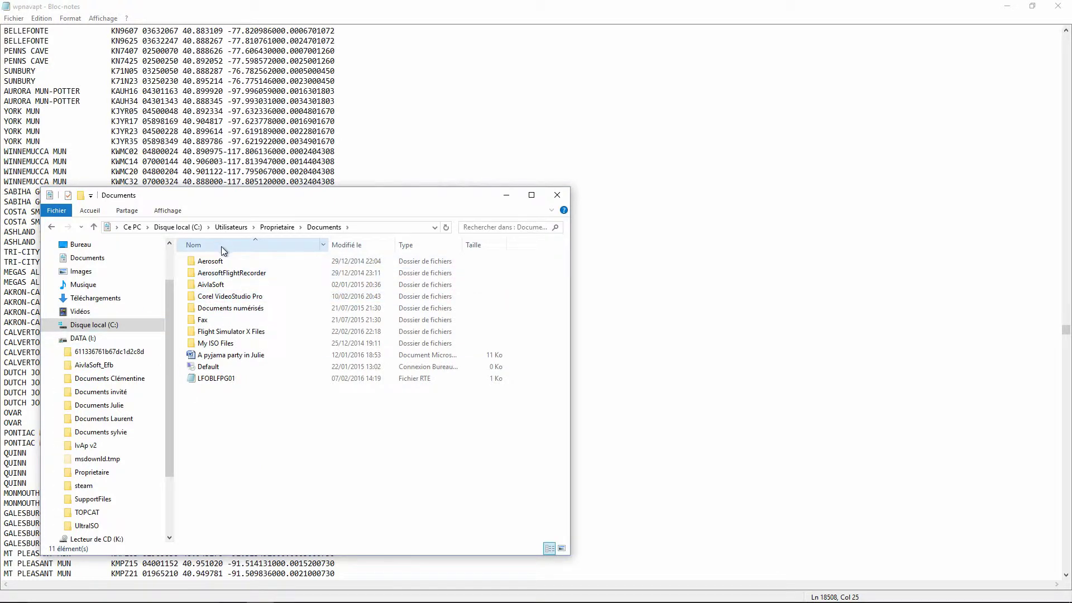
- Open the Runways text file from AivlaSoft\EFB\UserData and maximize it
double_click(212, 285)
double_click(199, 262)
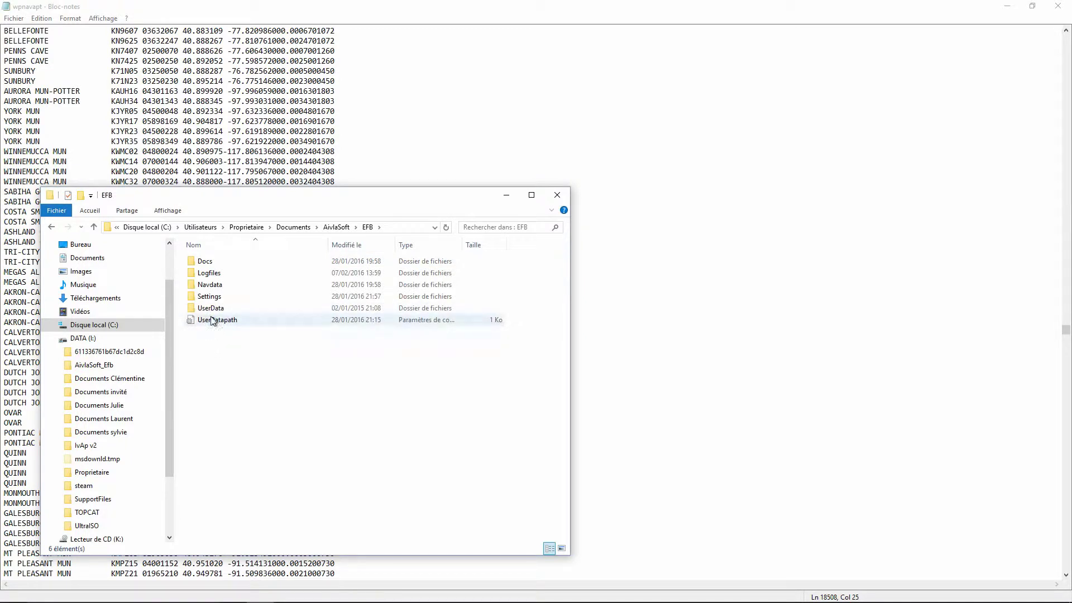
double_click(216, 309)
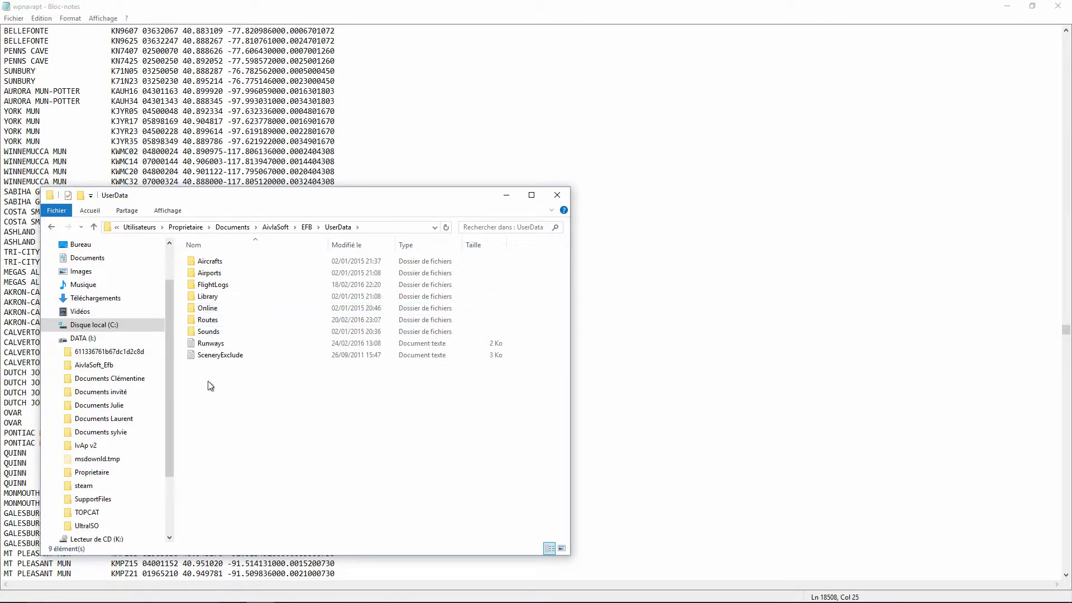
double_click(211, 342)
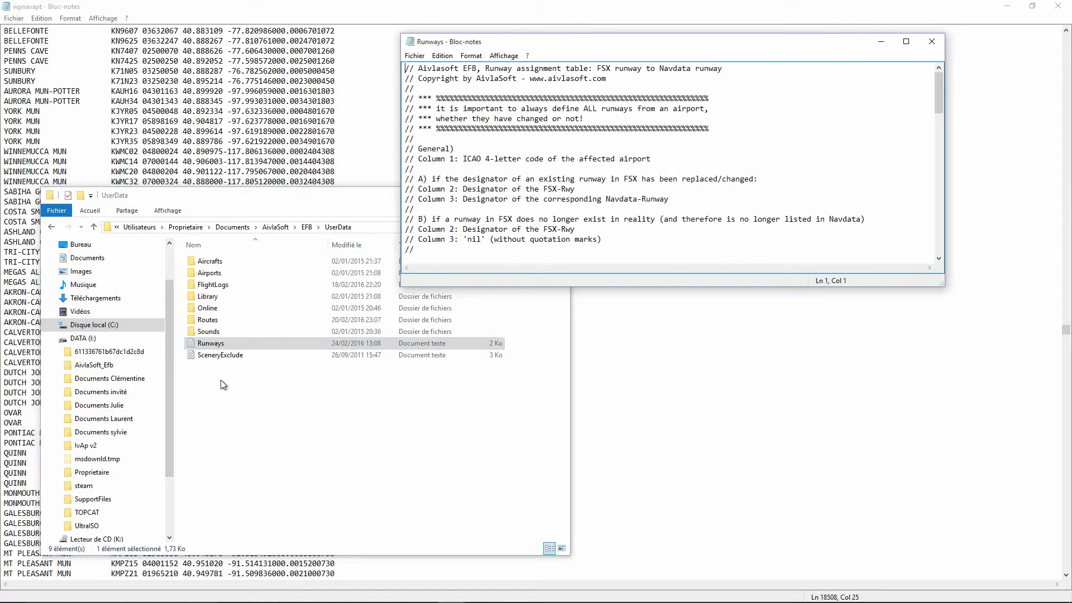
click(906, 42)
- Add a line after the last CYFB entry with ICAO code LIEO and FSX runway 06, consulting Airport Information for the designator
scroll(112, 316, down, 10)
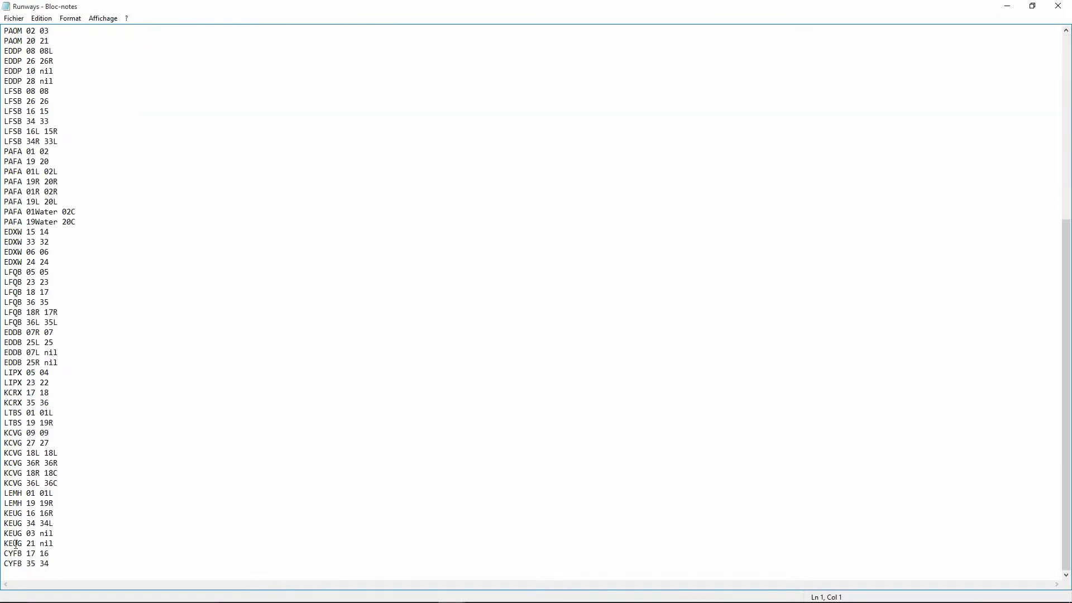
click(52, 565)
key(Return)
text(LIEO)
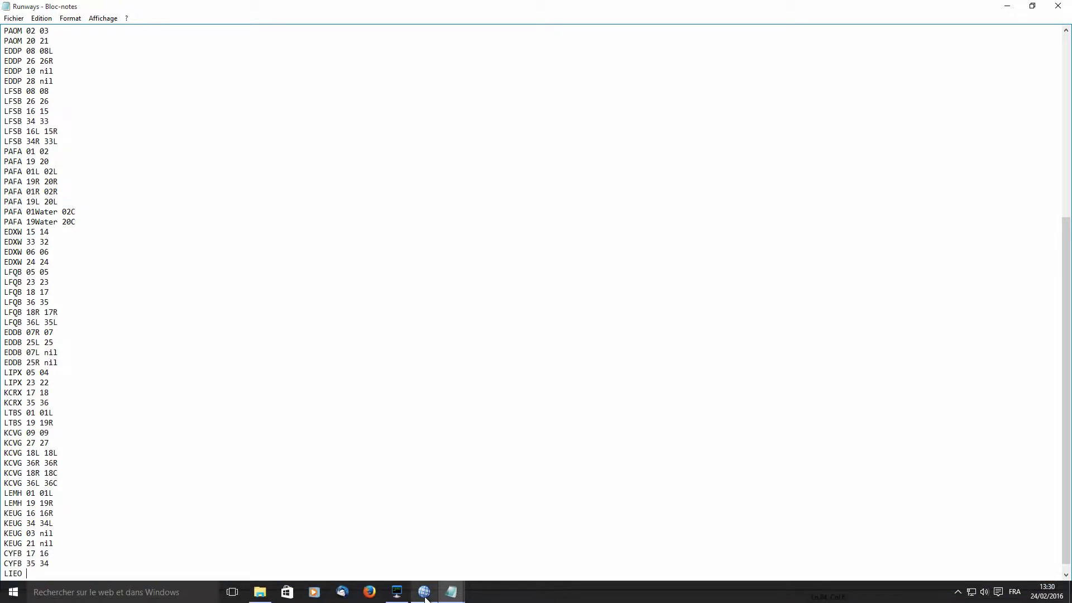
click(424, 596)
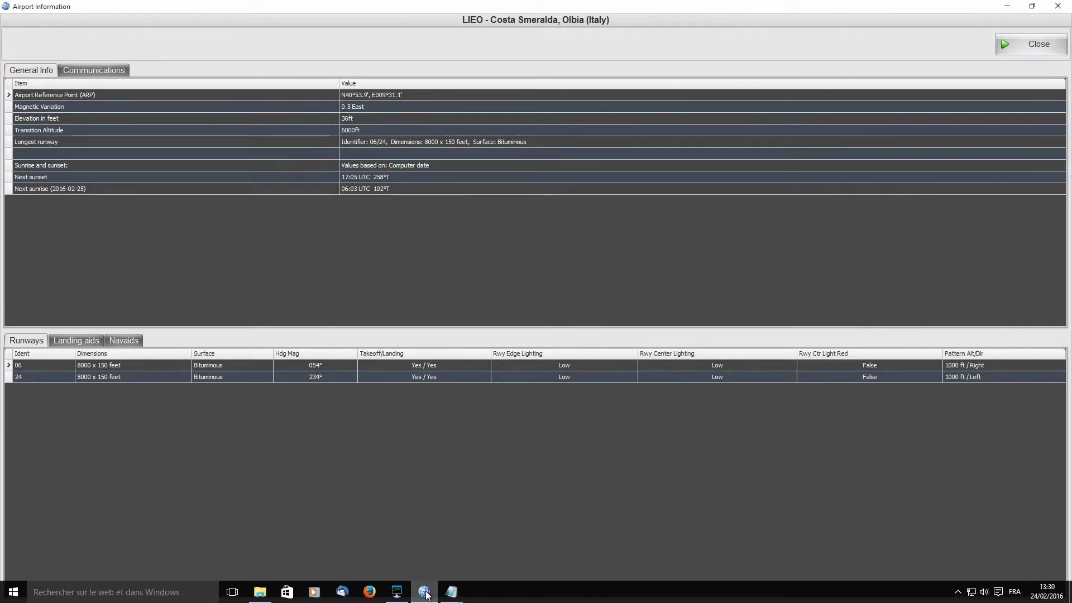
click(425, 593)
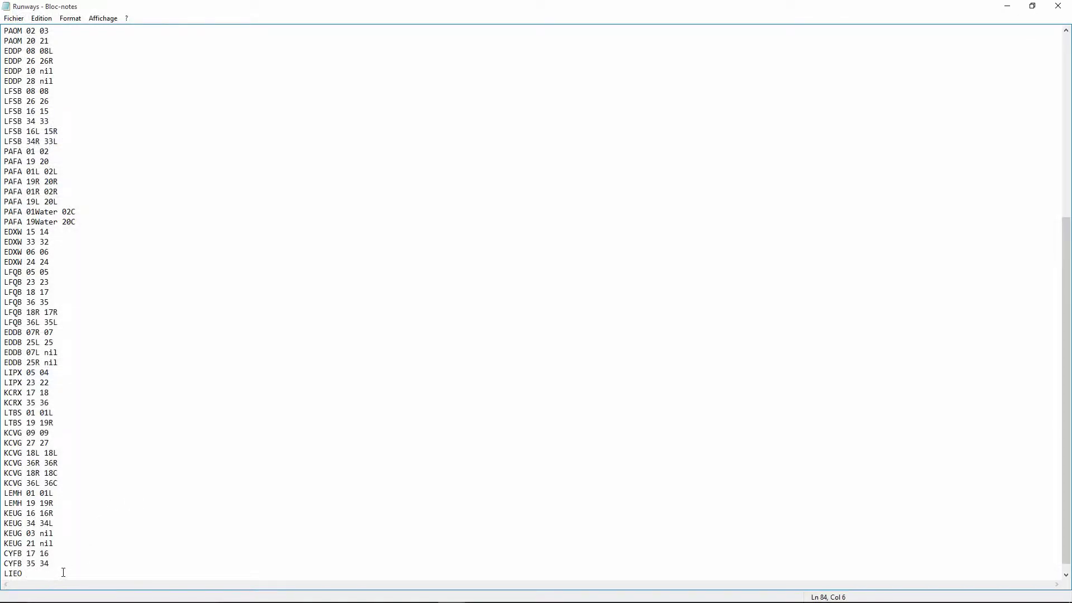
text(06)
- Check the Costa Smeralda entries in wpnavapt and complete the LIEO 06 line with Navdata runway 05
mouse_move(84, 600)
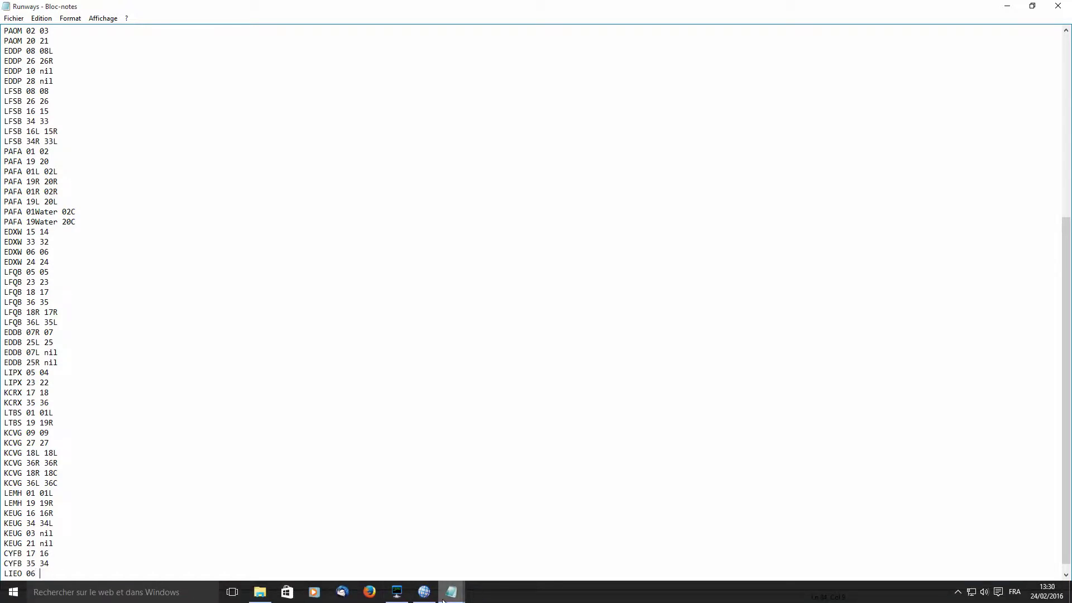
click(451, 593)
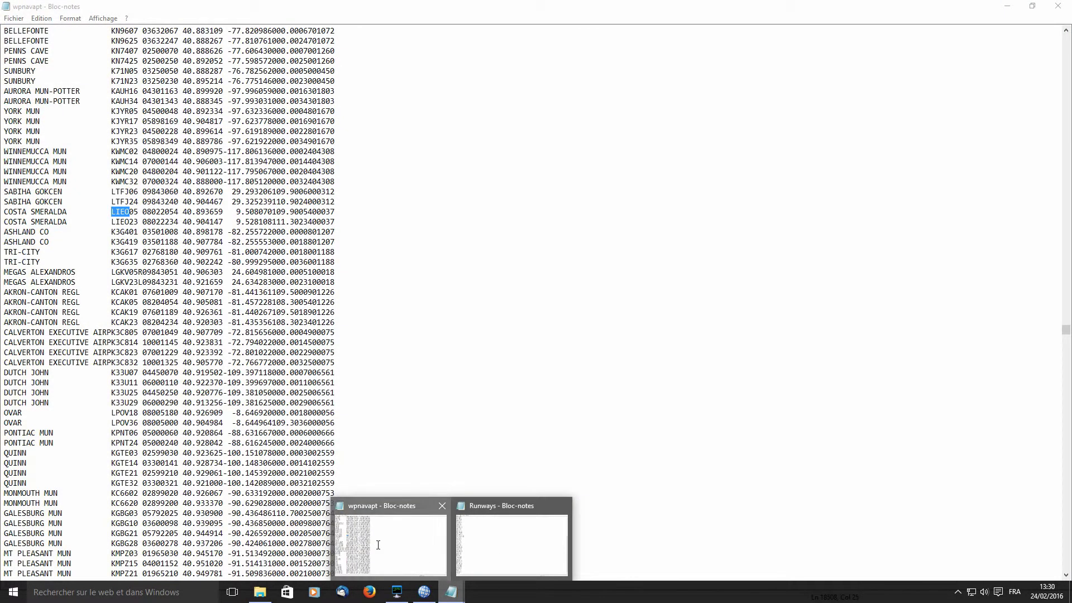
click(390, 561)
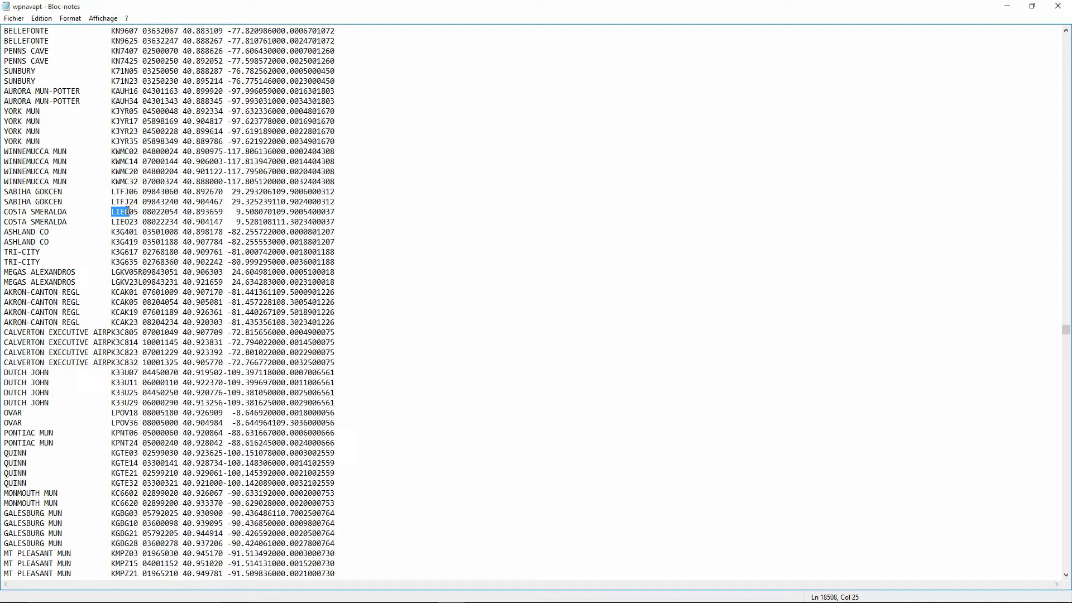
mouse_move(453, 589)
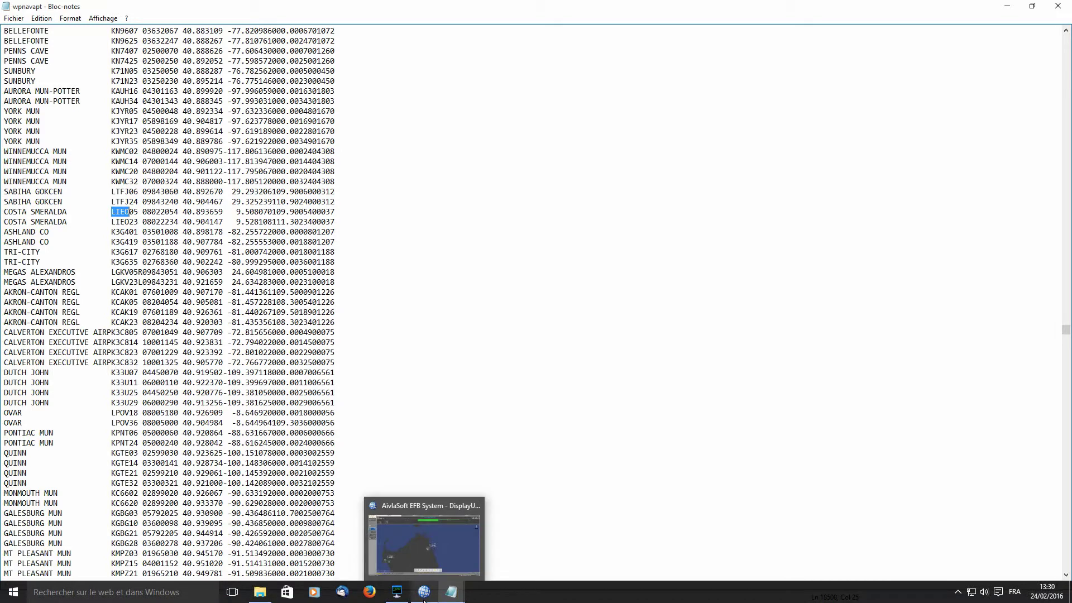
click(479, 559)
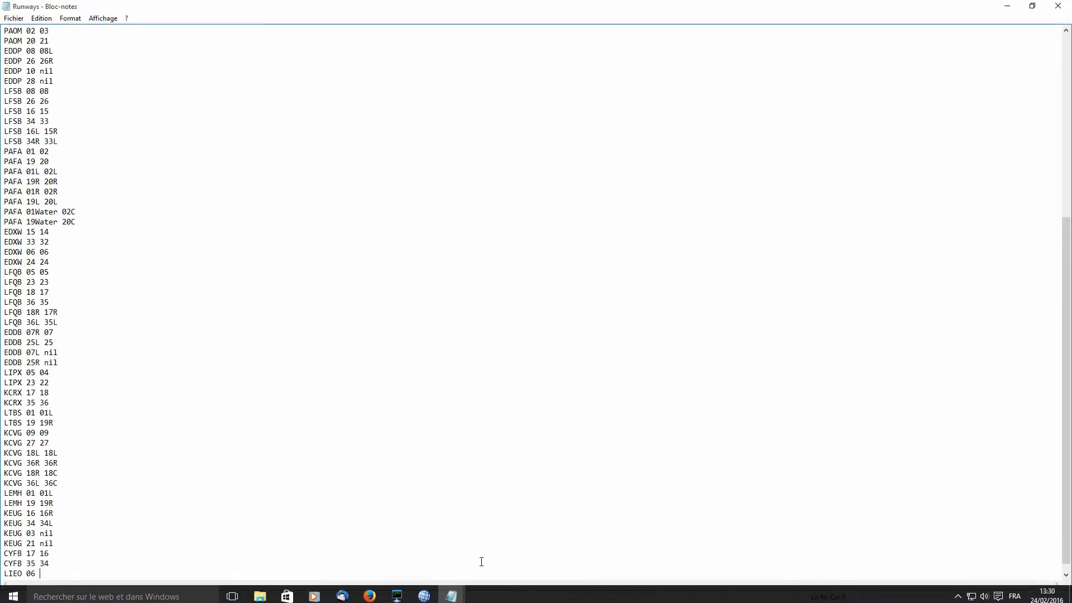
text(05)
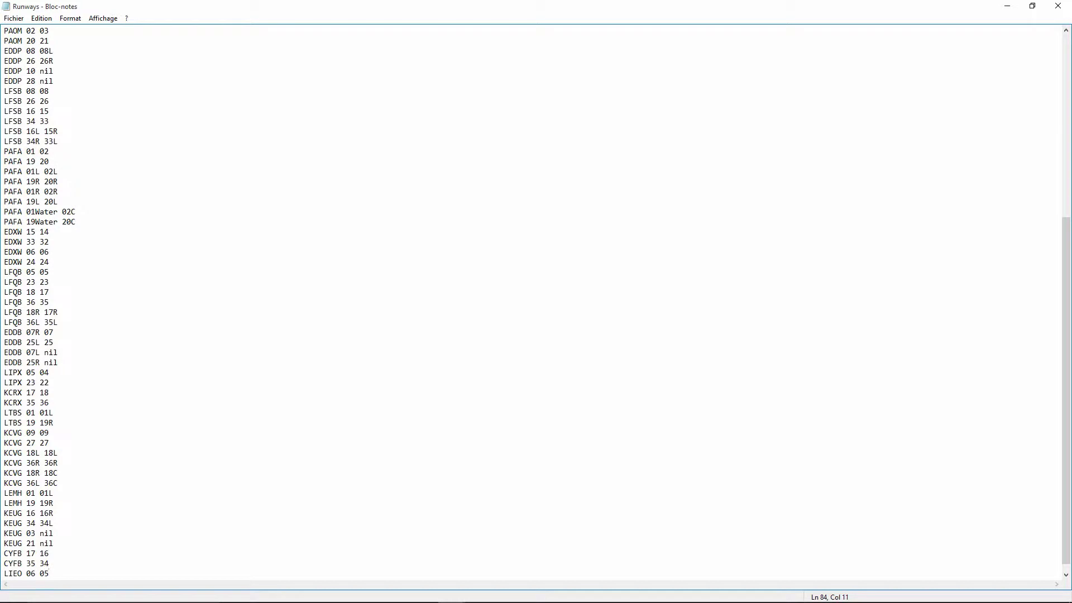
- Start a second LIEO line below the first with FSX runway 24, consulting Airport Information for the designator
key(Return)
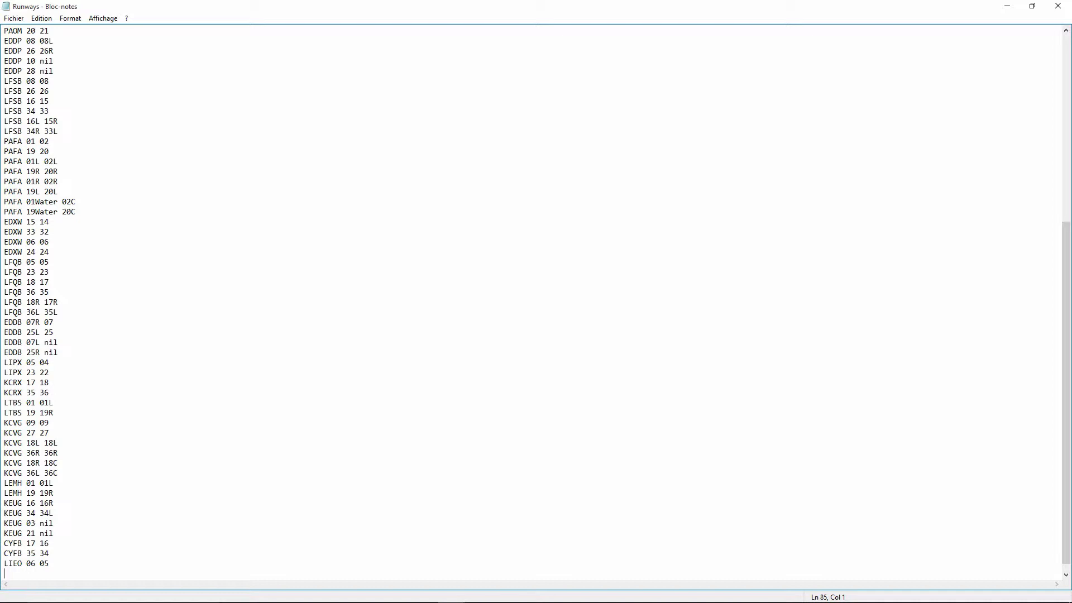
text(LIEO)
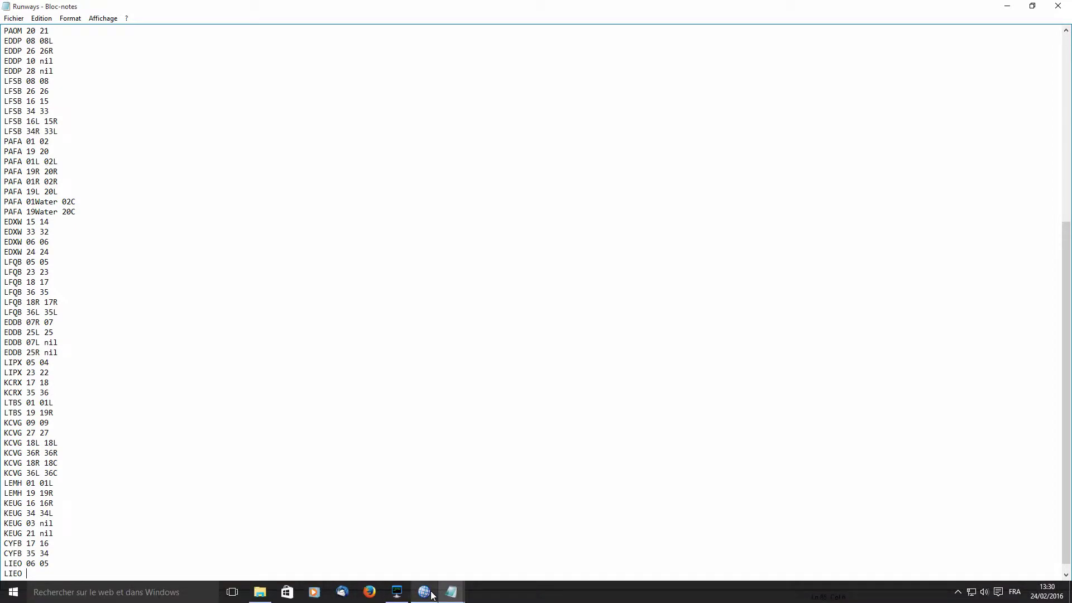
click(426, 591)
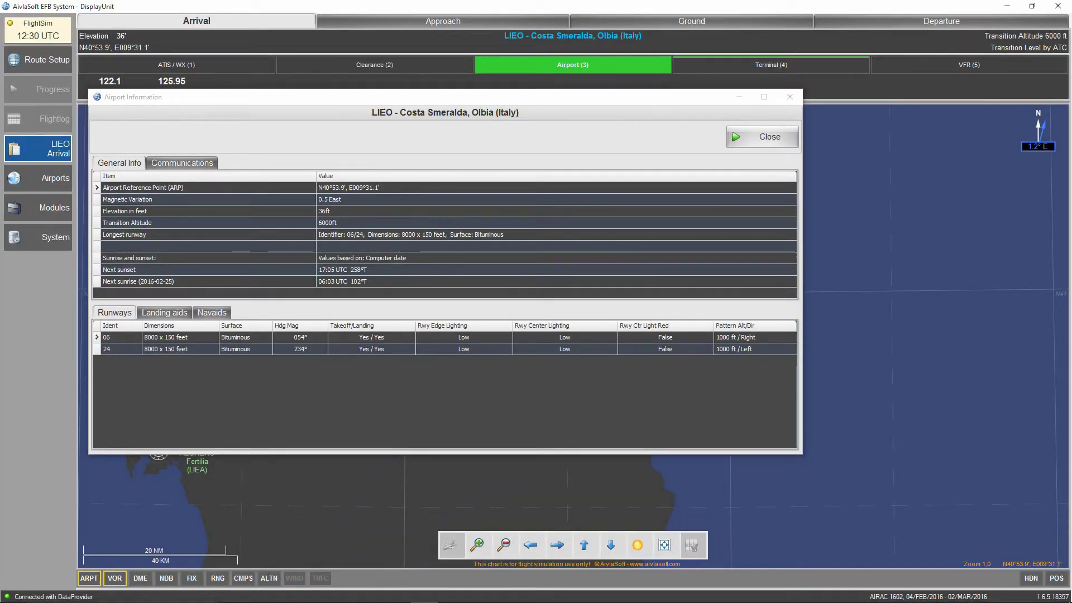
click(1008, 7)
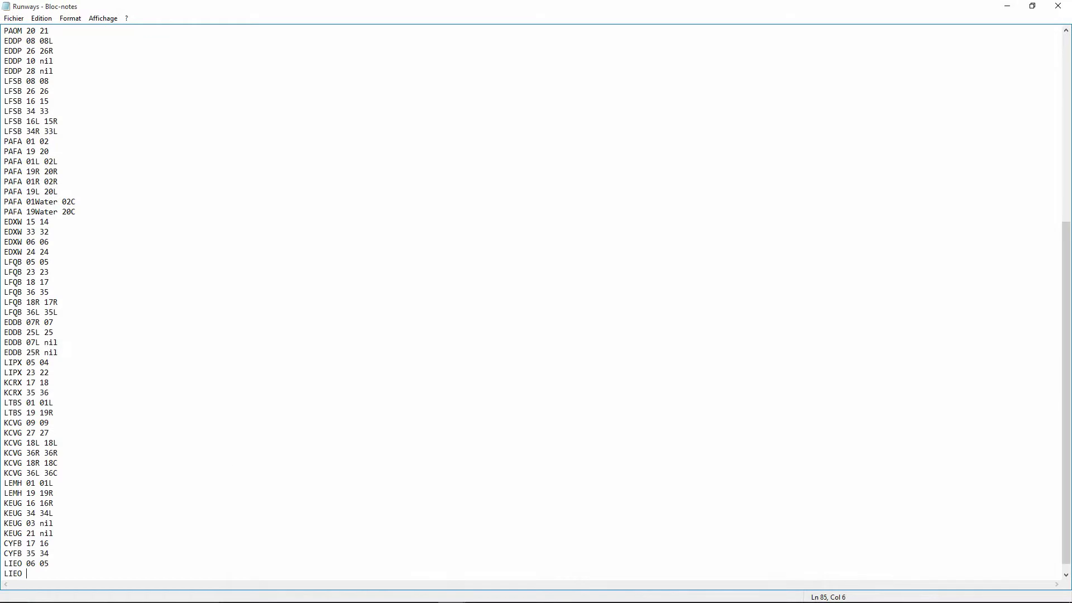
text(24)
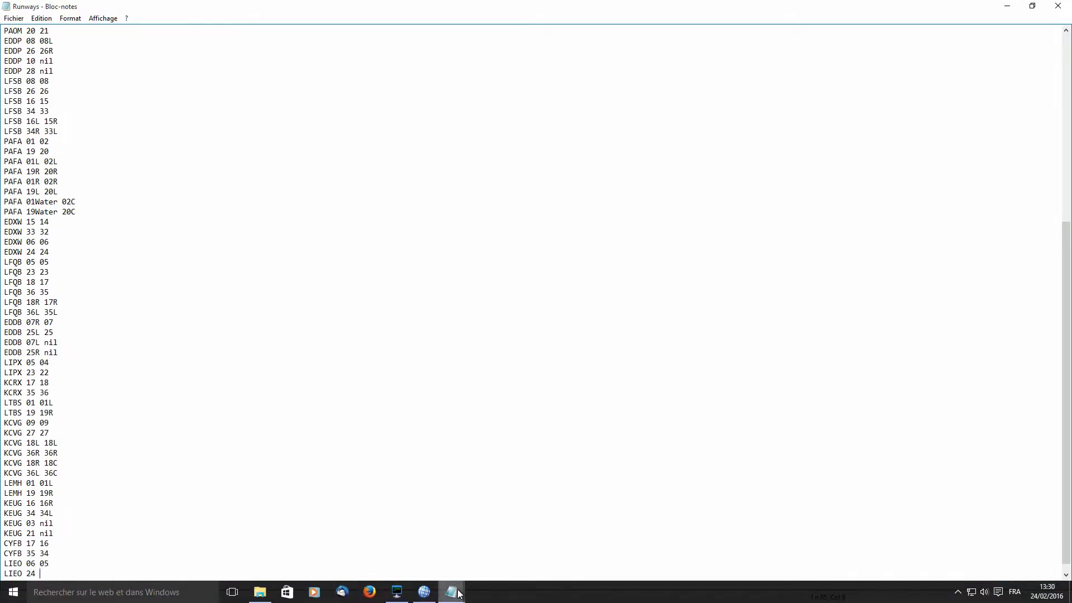
- Check the Costa Smeralda entries in wpnavapt and complete the LIEO 24 line with Navdata runway 23
mouse_move(451, 590)
click(388, 548)
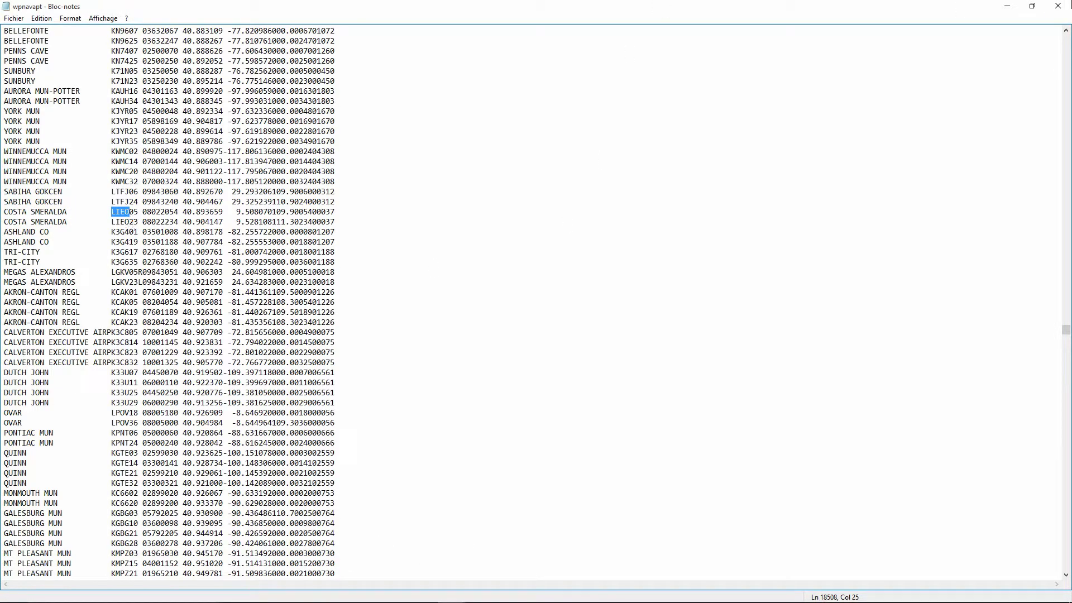
click(1005, 5)
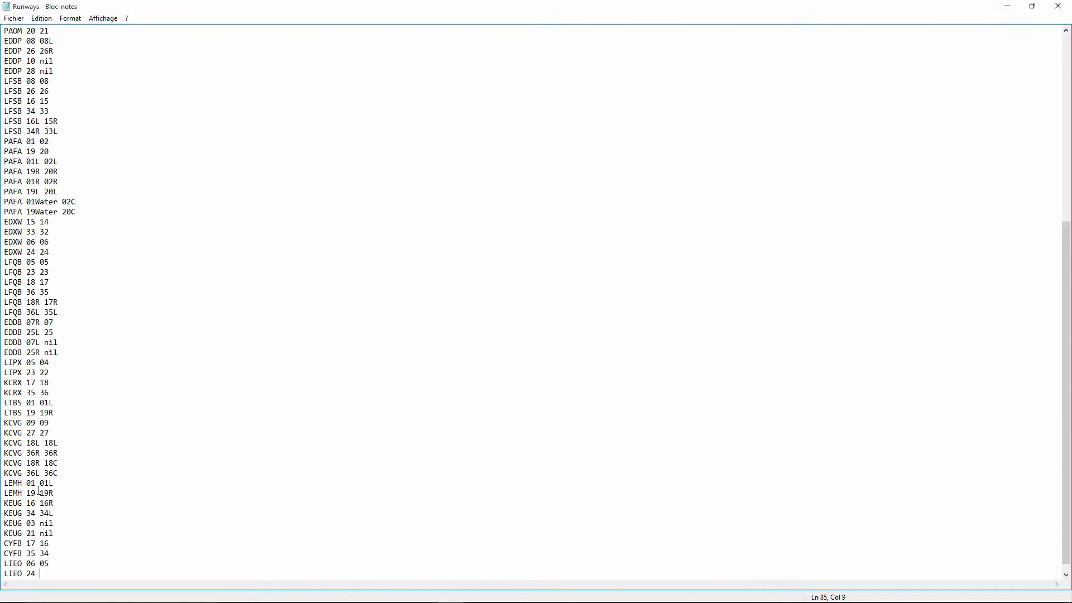
text(23)
- Save the Runways text file and minimize both it and the UserData folder window
click(20, 18)
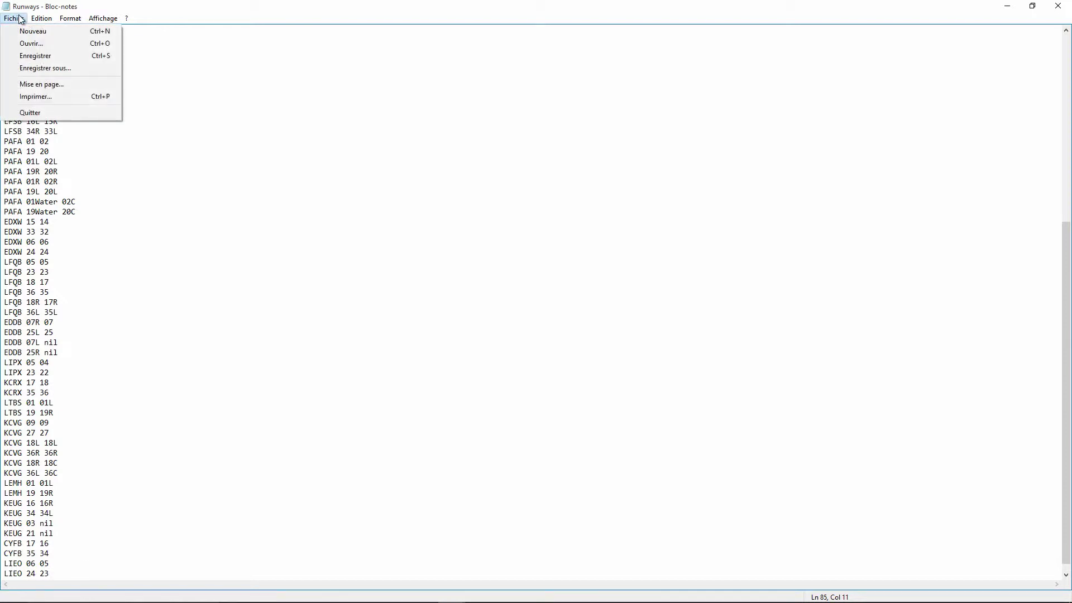
click(22, 55)
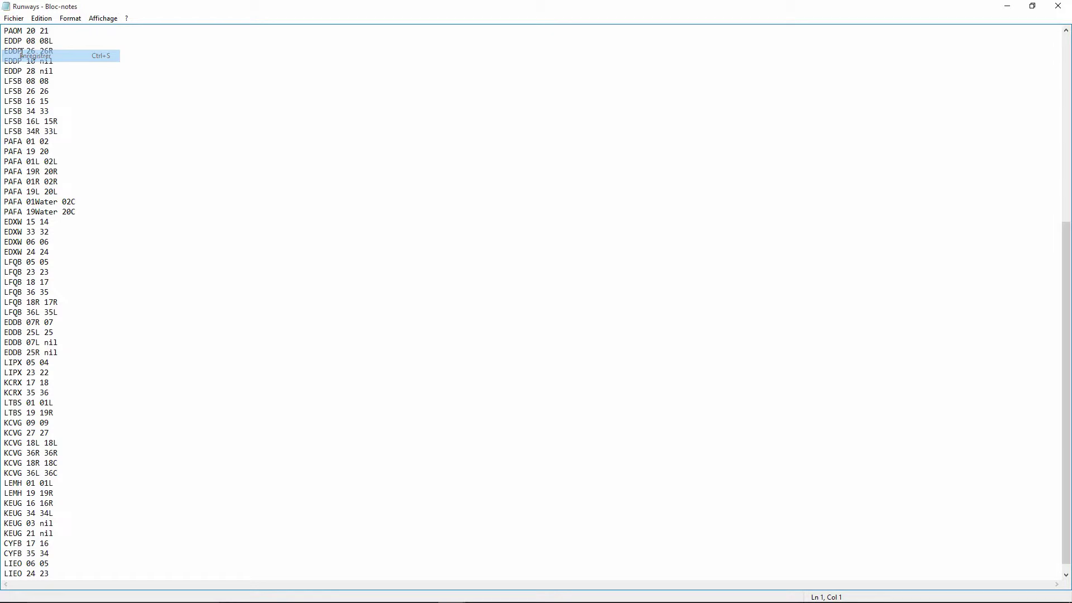
click(1012, 8)
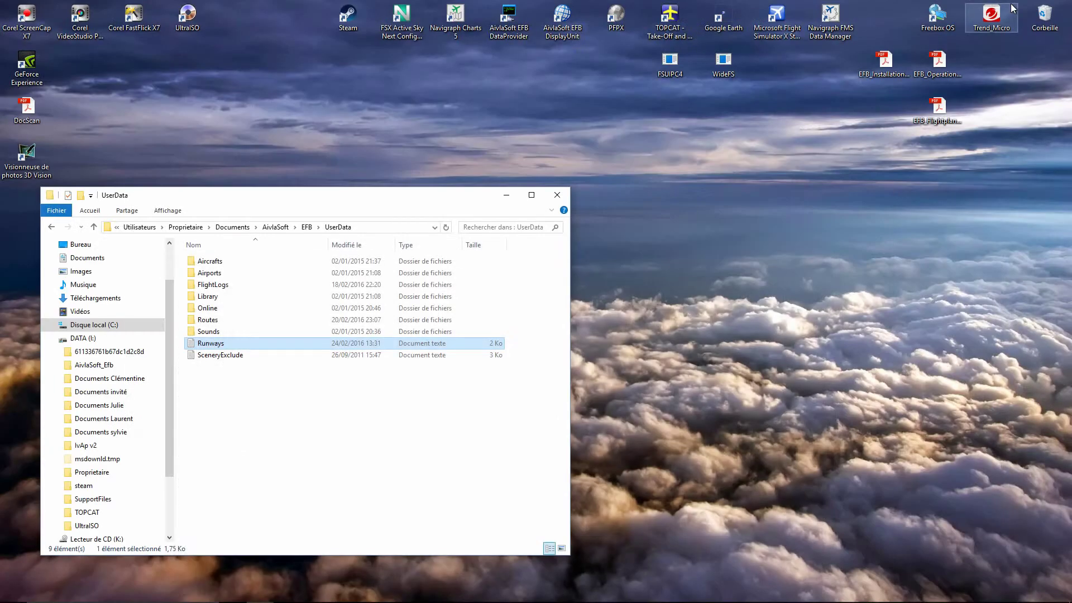
click(505, 195)
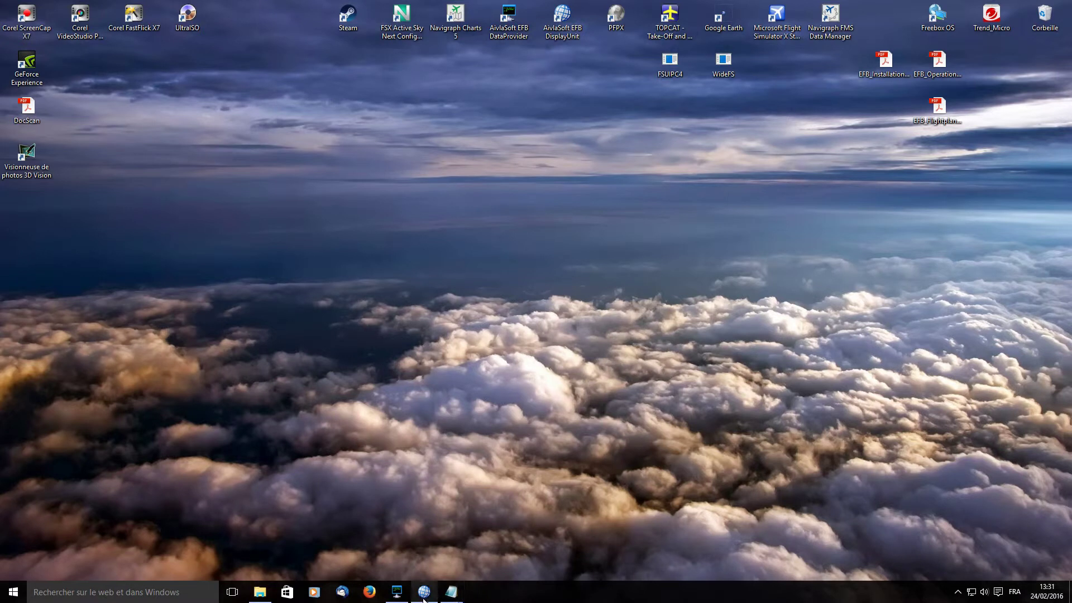
- Switch to the AivlaSoft EFB DisplayUnit, close the LIEO Airport Information, and reset the airport data cache from the Miscellaneous settings
click(424, 595)
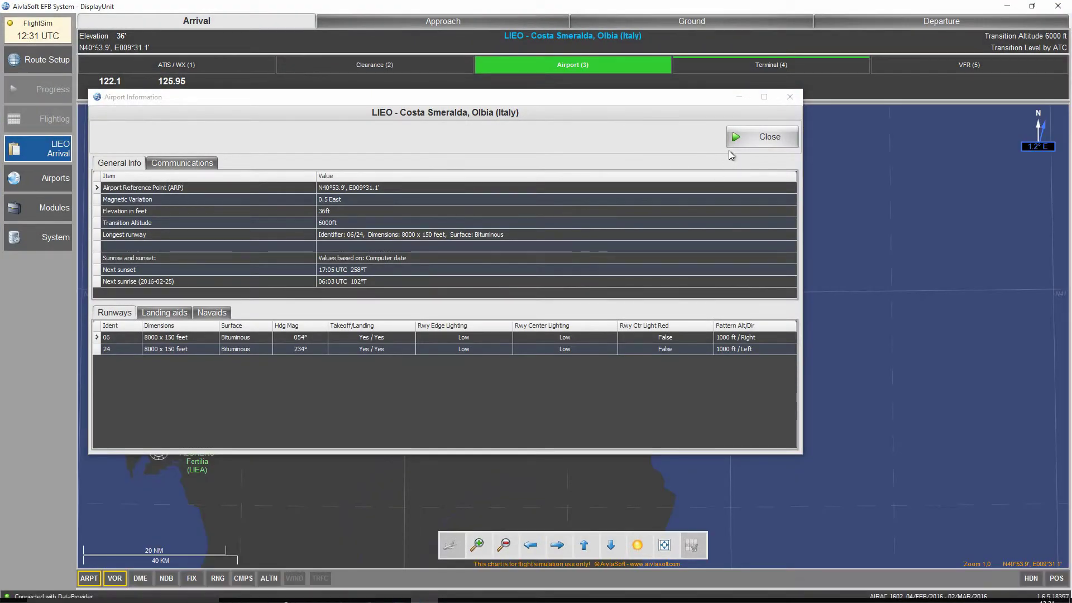
click(768, 140)
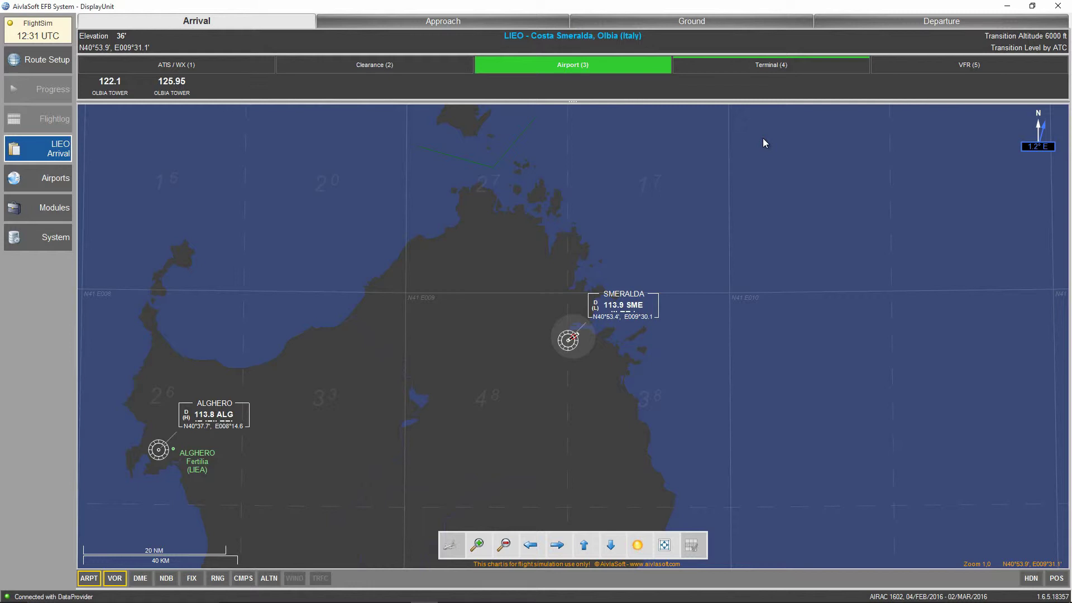
click(45, 239)
click(45, 239)
click(45, 239)
click(116, 332)
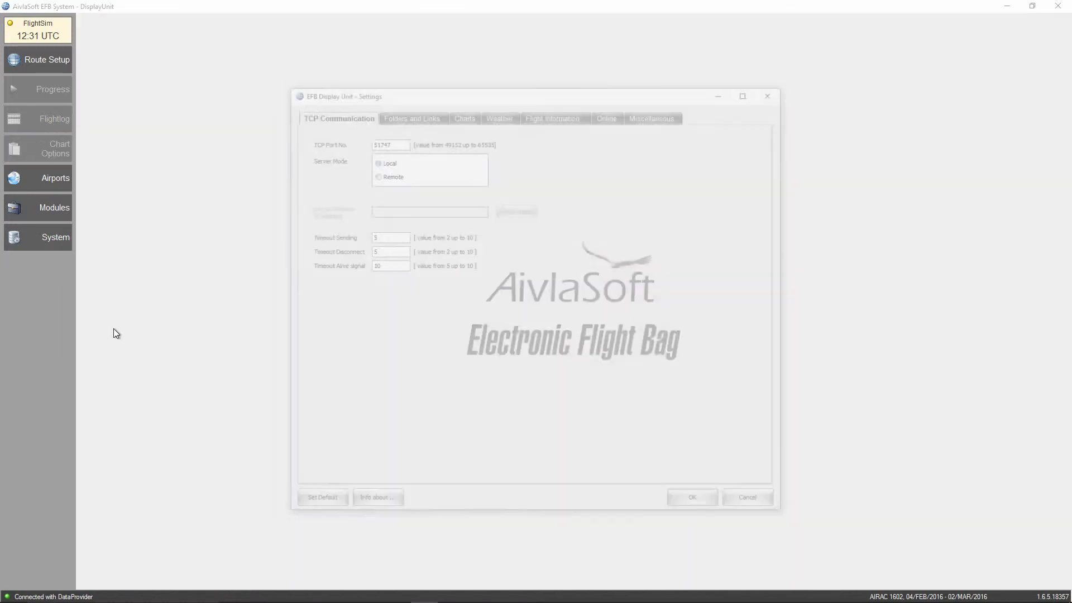
click(663, 118)
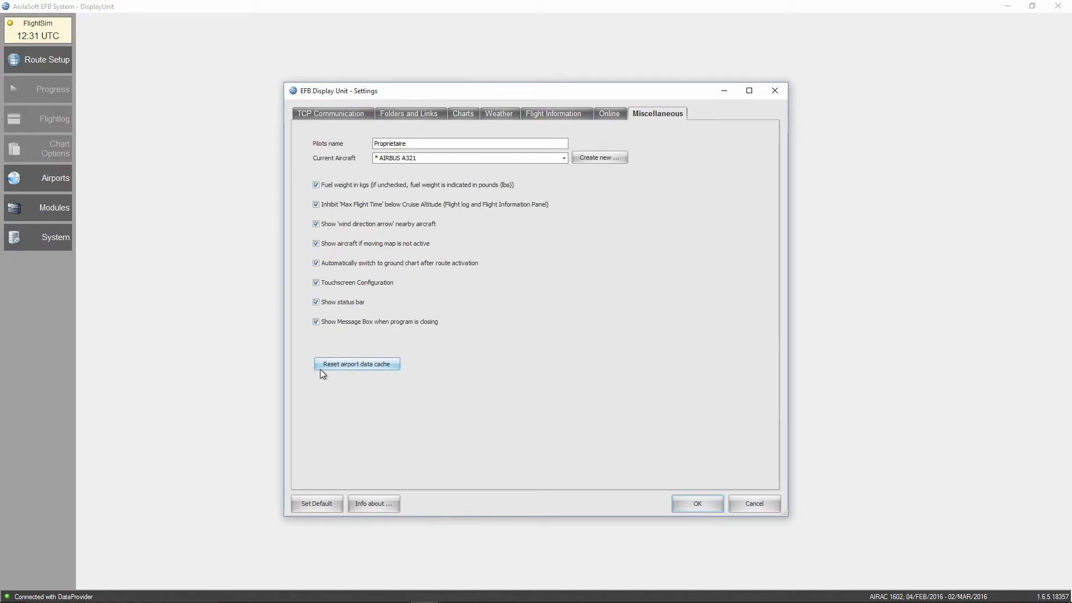
click(360, 364)
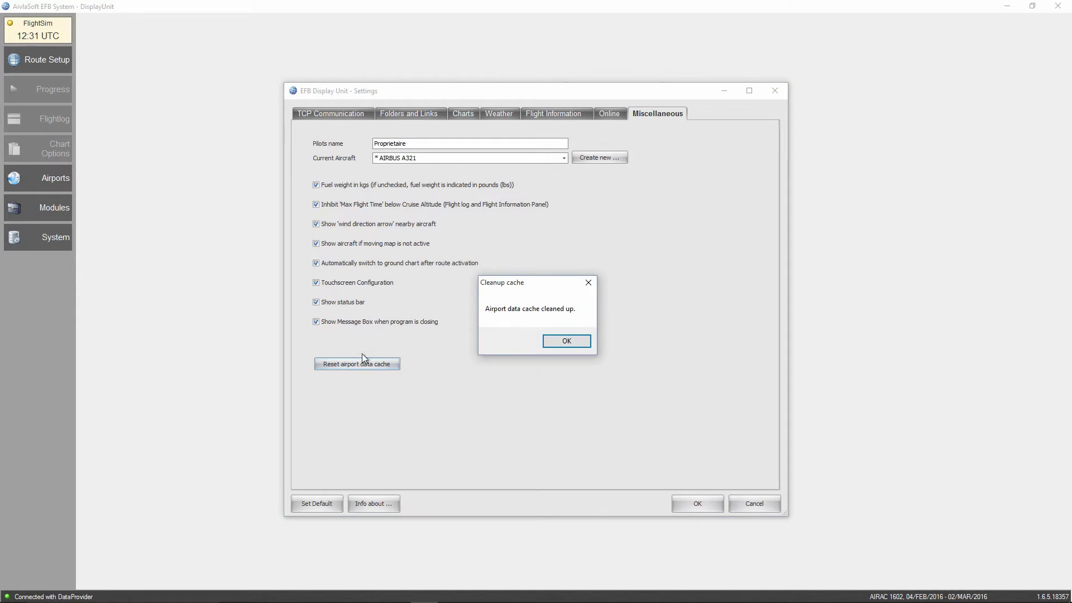
click(574, 343)
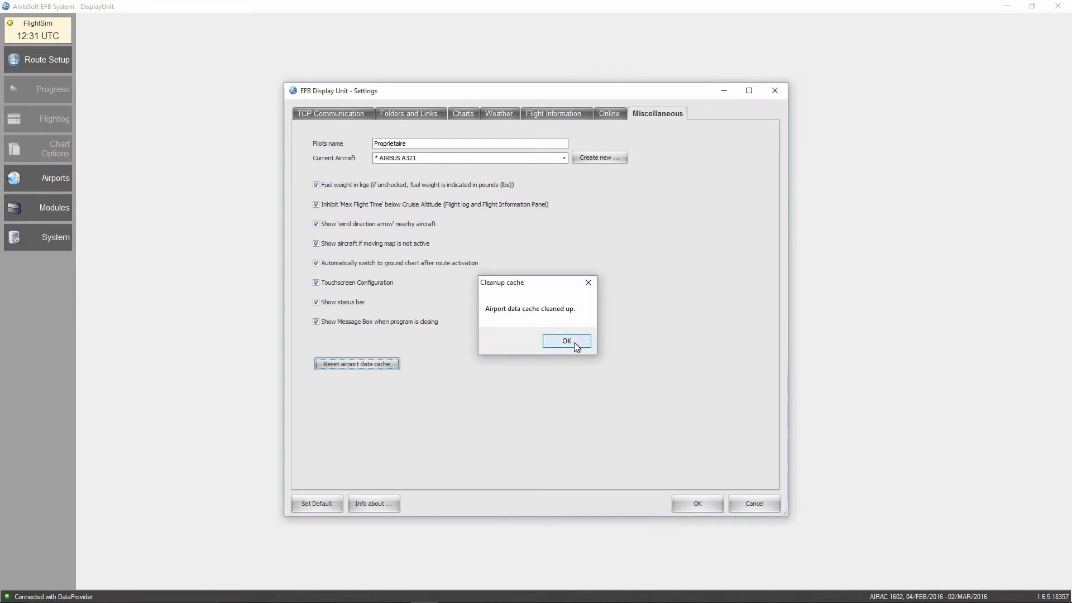
click(690, 500)
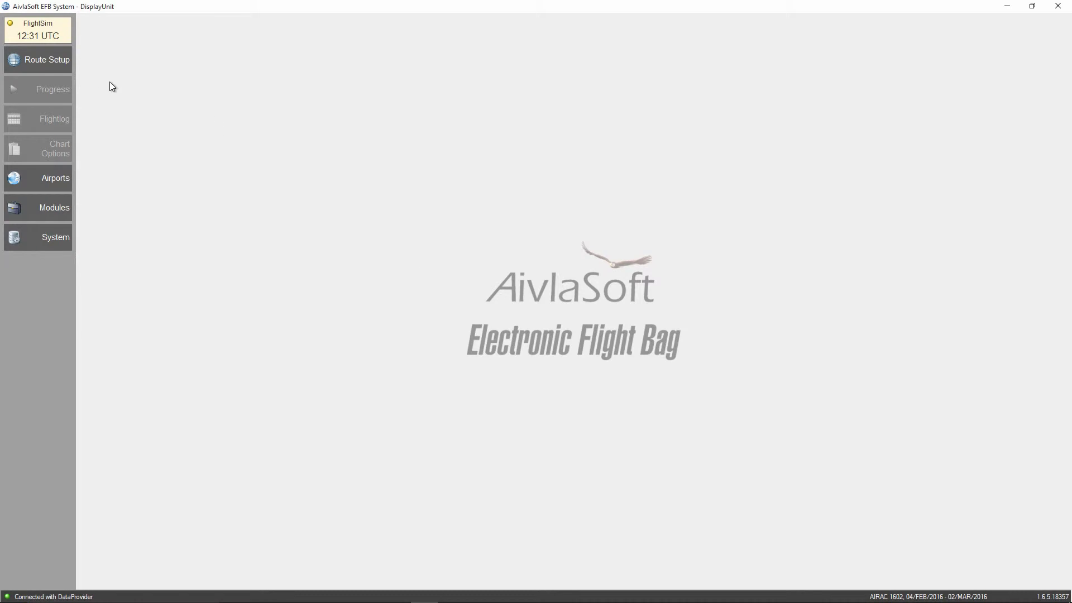
- Create a route with the description LFOB LIEO and dismiss the runway assignment warning for LFOB
click(64, 60)
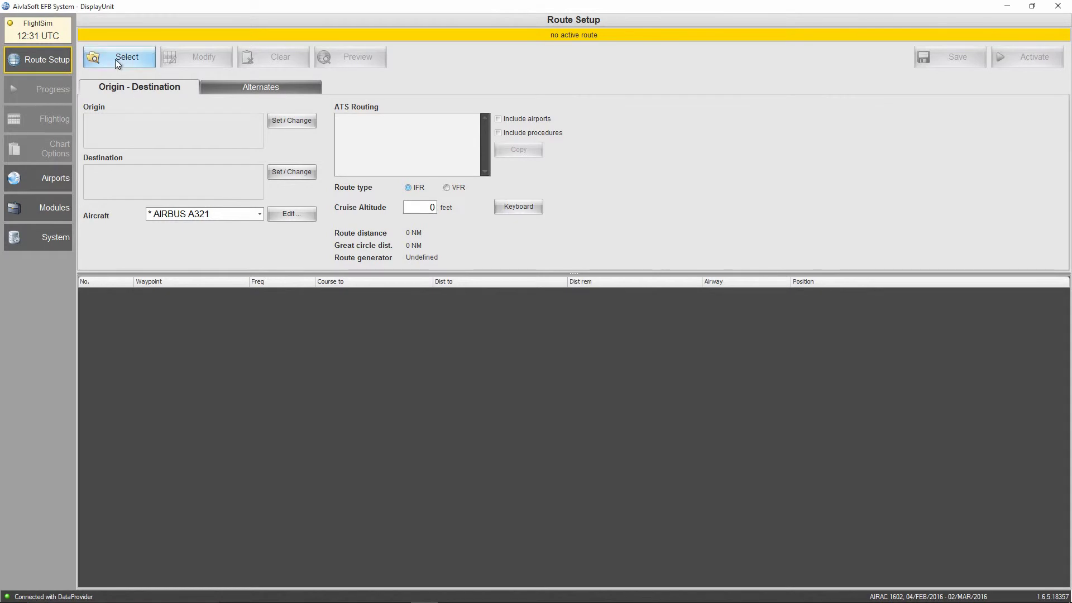
click(116, 58)
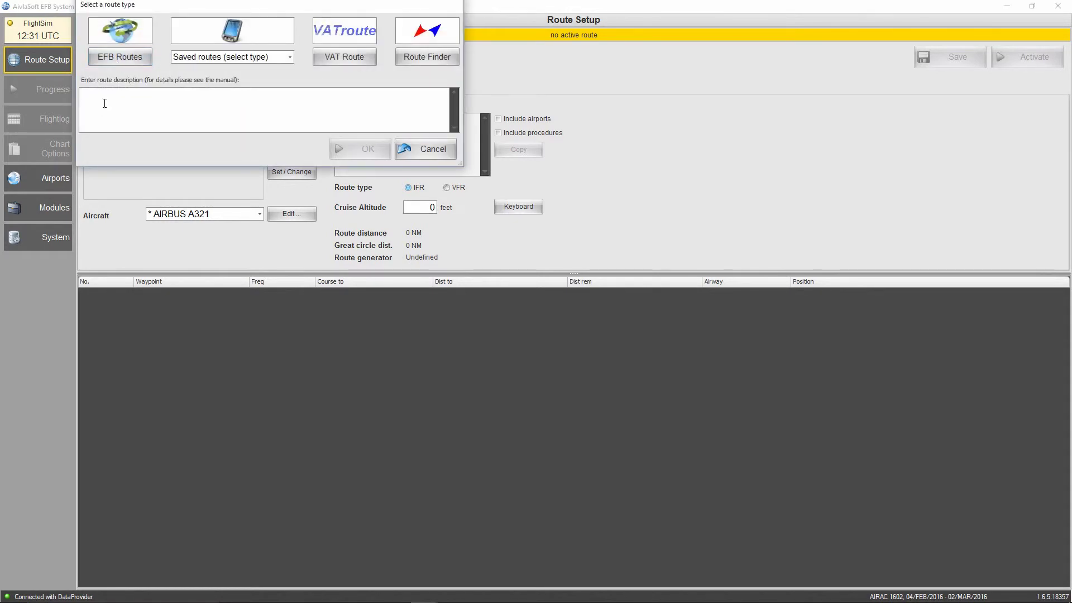
text(LFOB LI)
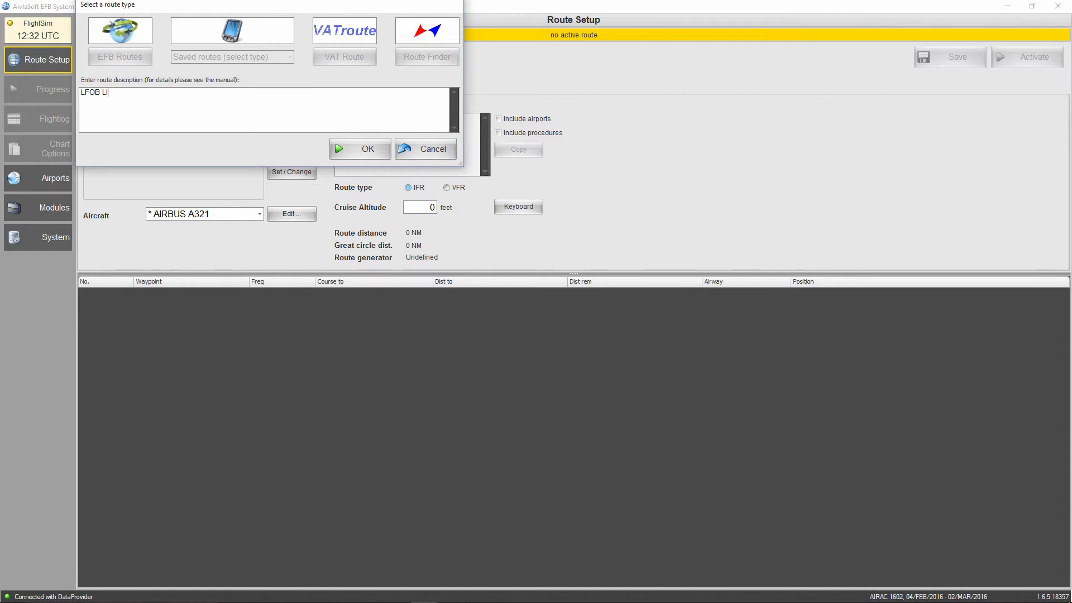
text(EO)
click(359, 141)
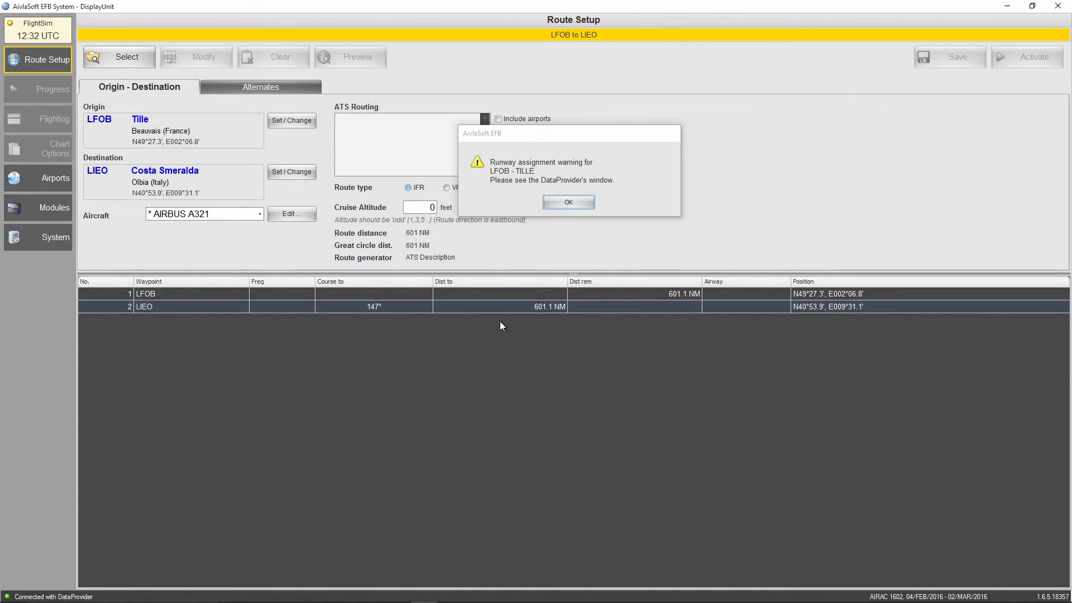
click(571, 204)
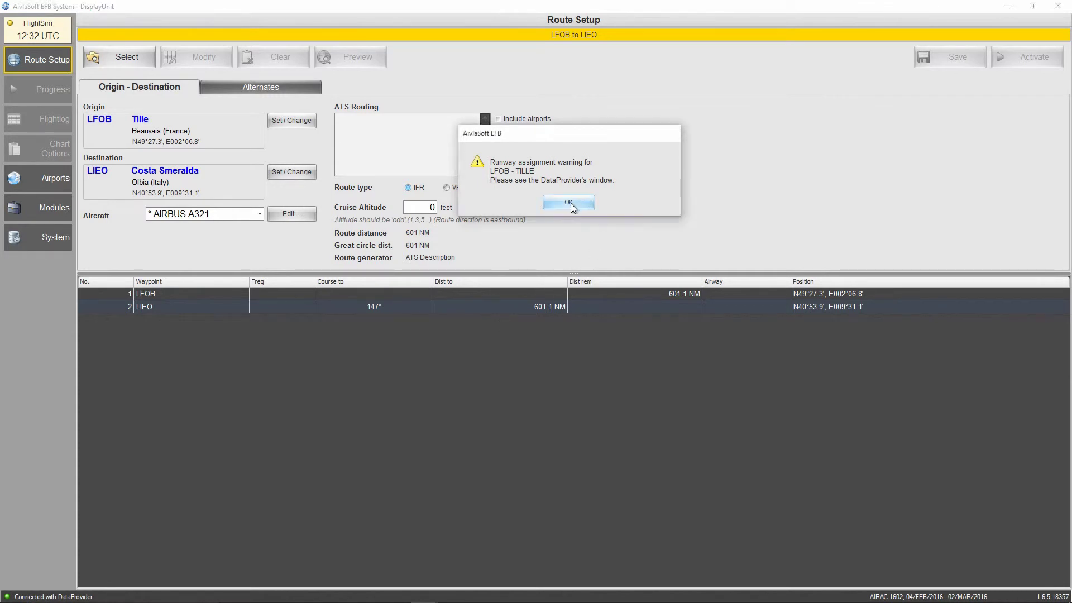
click(570, 204)
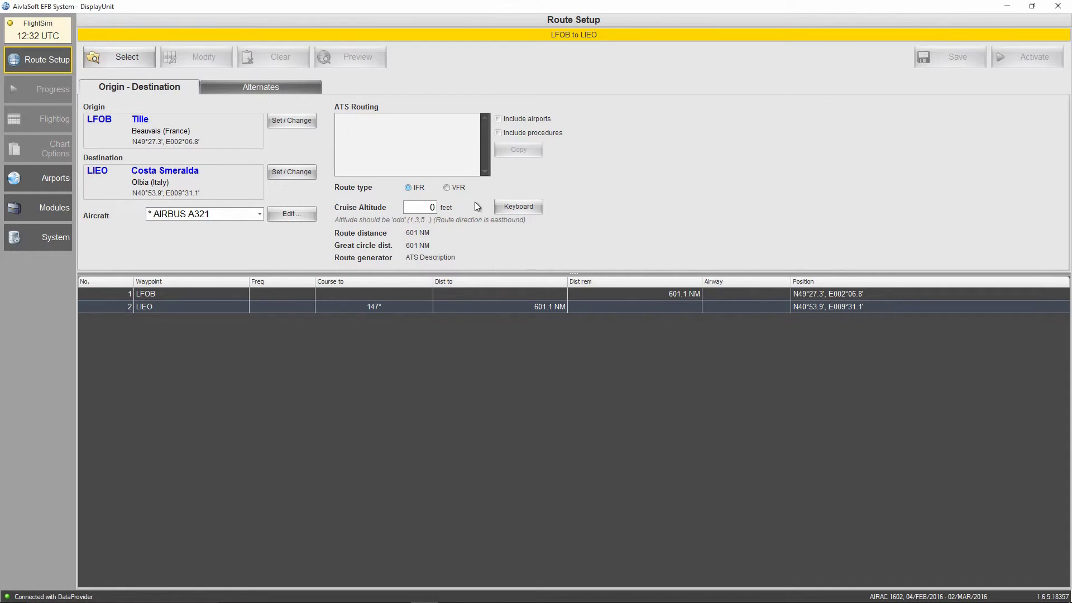
- Set the route's cruise altitude to 250 and activate the route
click(423, 206)
text(25)
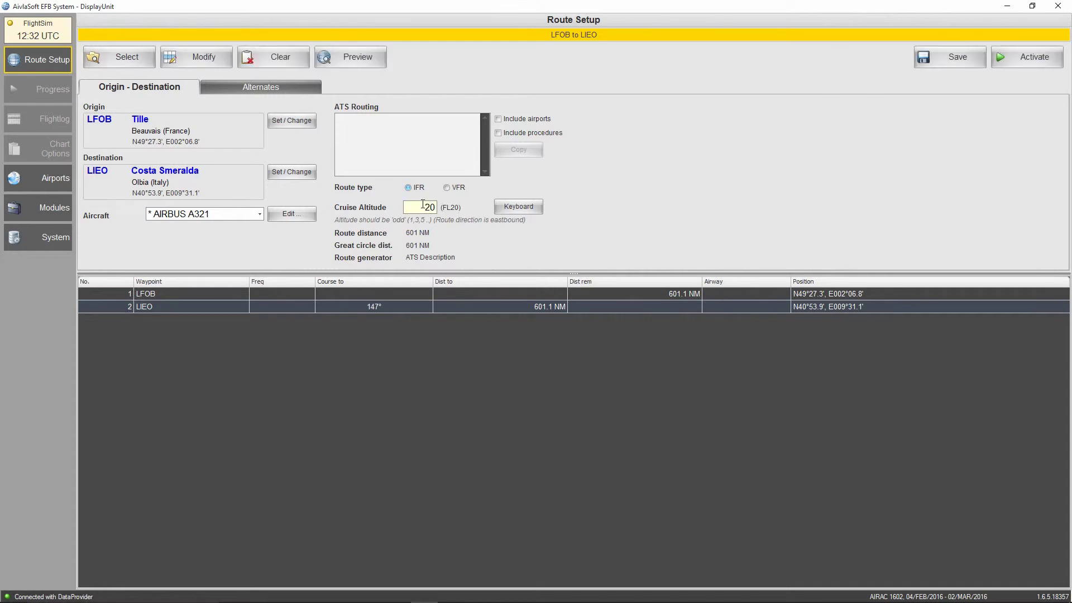
click(1017, 53)
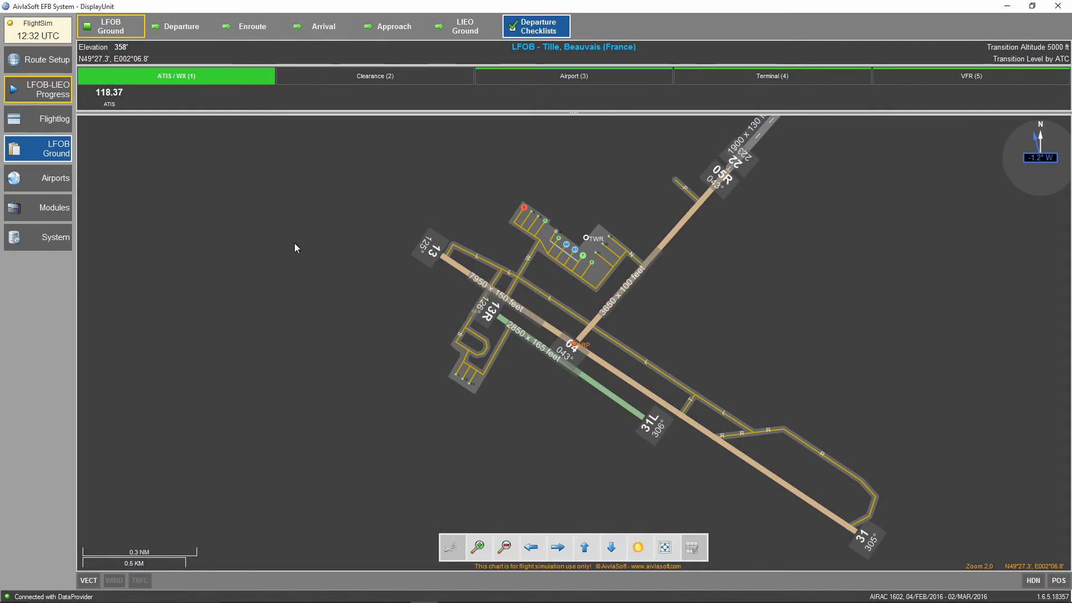
- Open the STAR selection for the LIEO arrival and compare the procedures of runways 05 and 23, leaving runway 23 selected
click(325, 29)
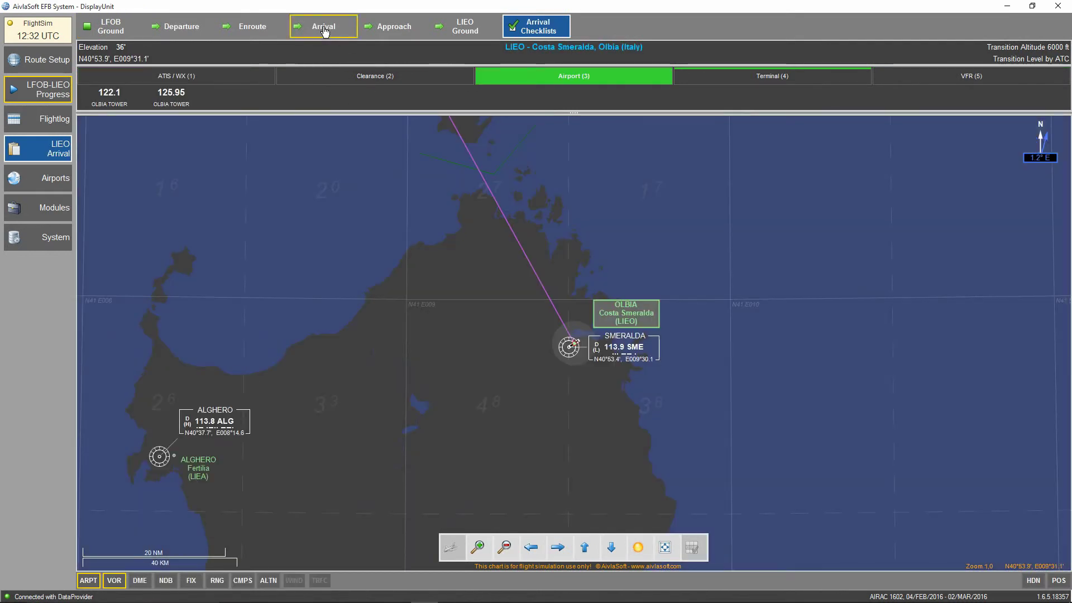
click(51, 155)
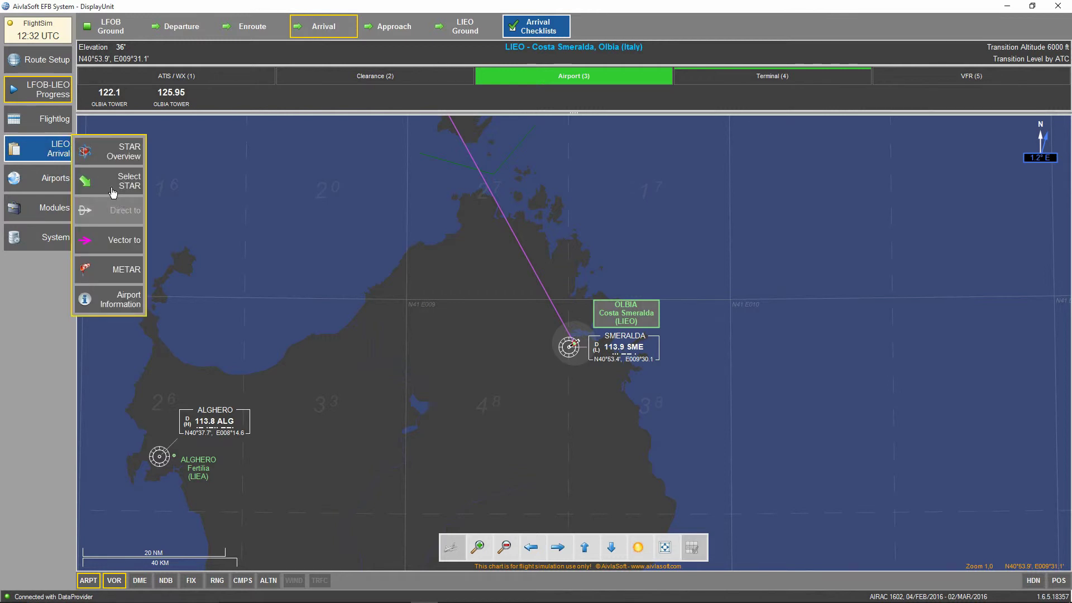
click(121, 182)
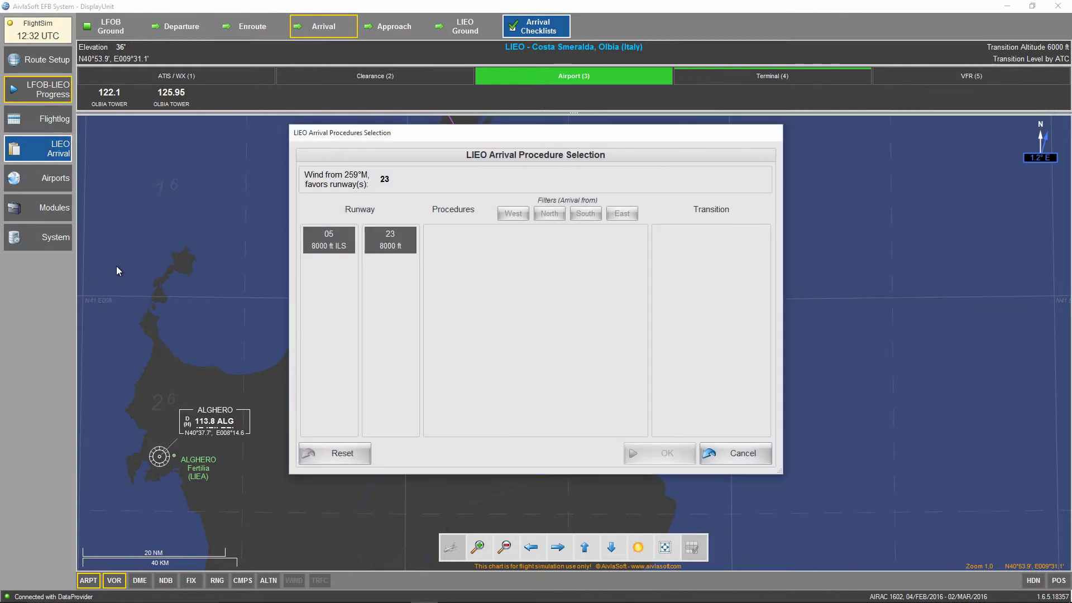
click(383, 245)
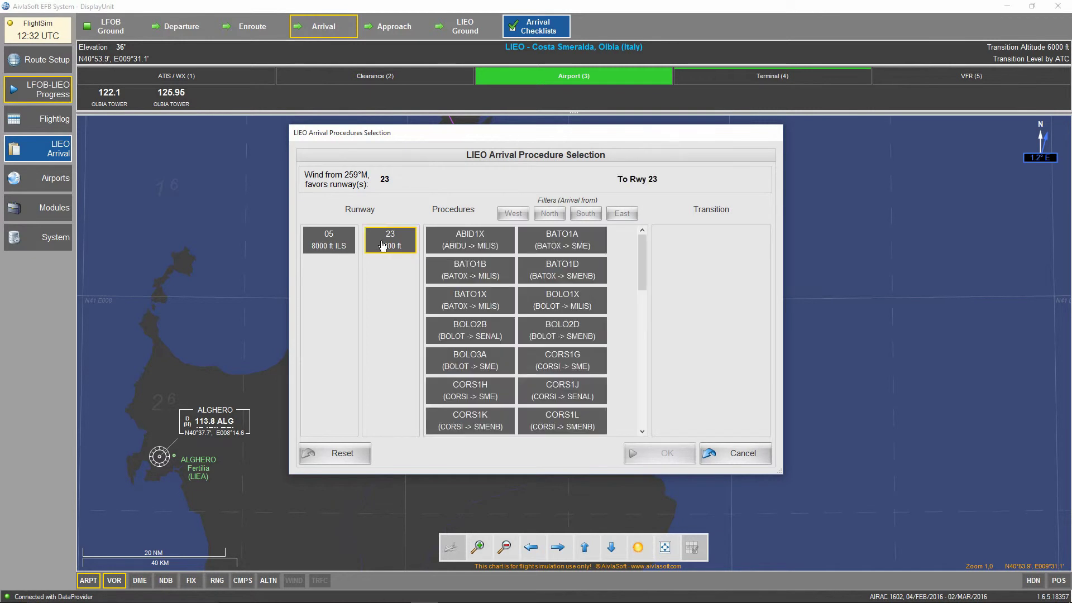
click(328, 245)
click(383, 246)
click(337, 251)
click(390, 252)
- Review the Costa Smeralda runway designators in wpnavapt against the arrival runways, then return to the arrival procedure selection
mouse_move(451, 592)
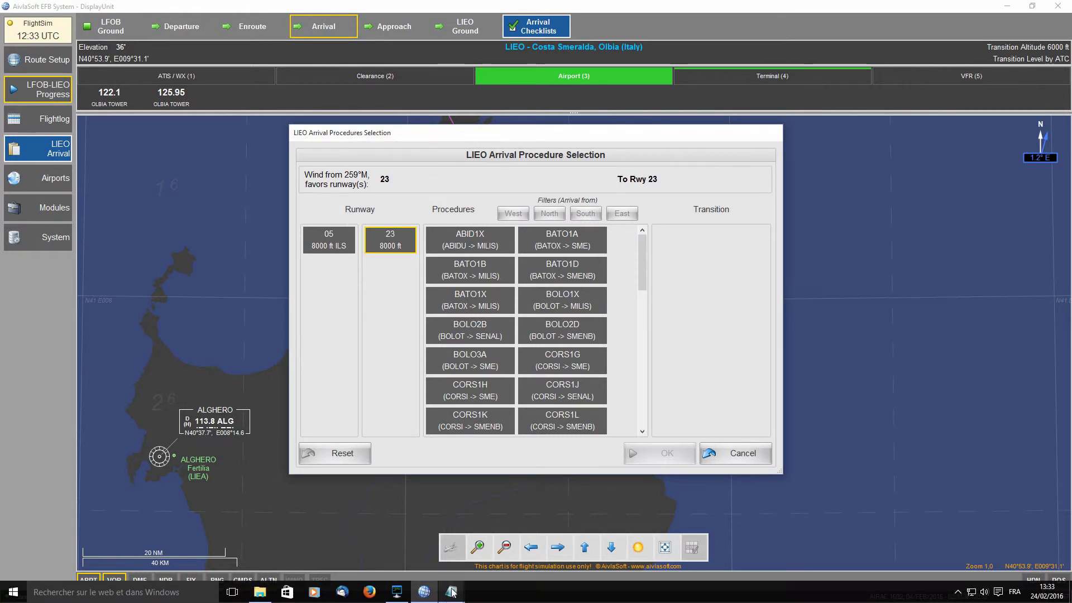
click(382, 550)
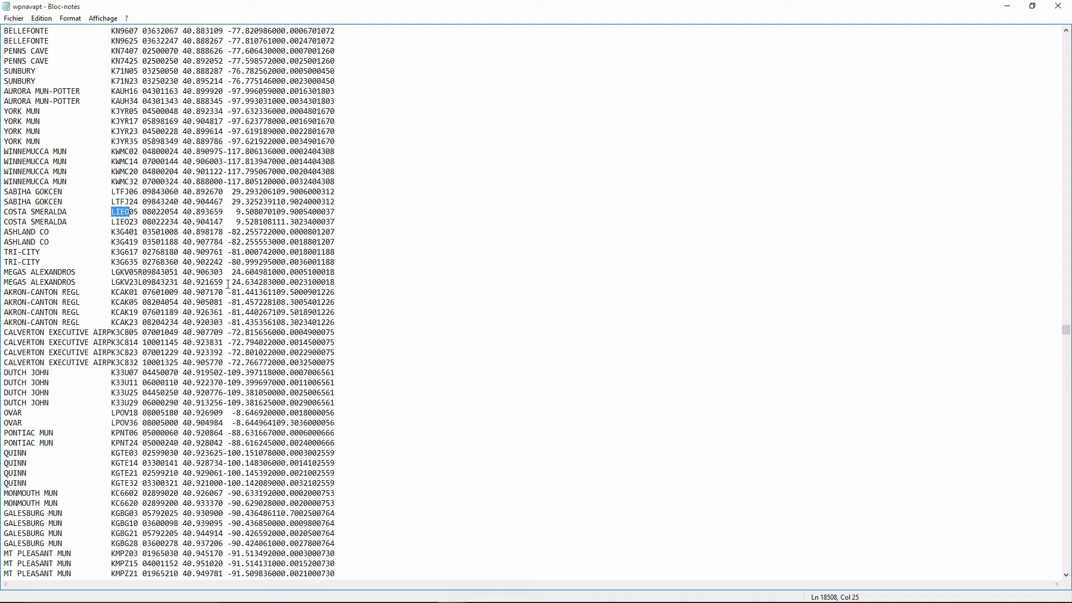
click(1007, 6)
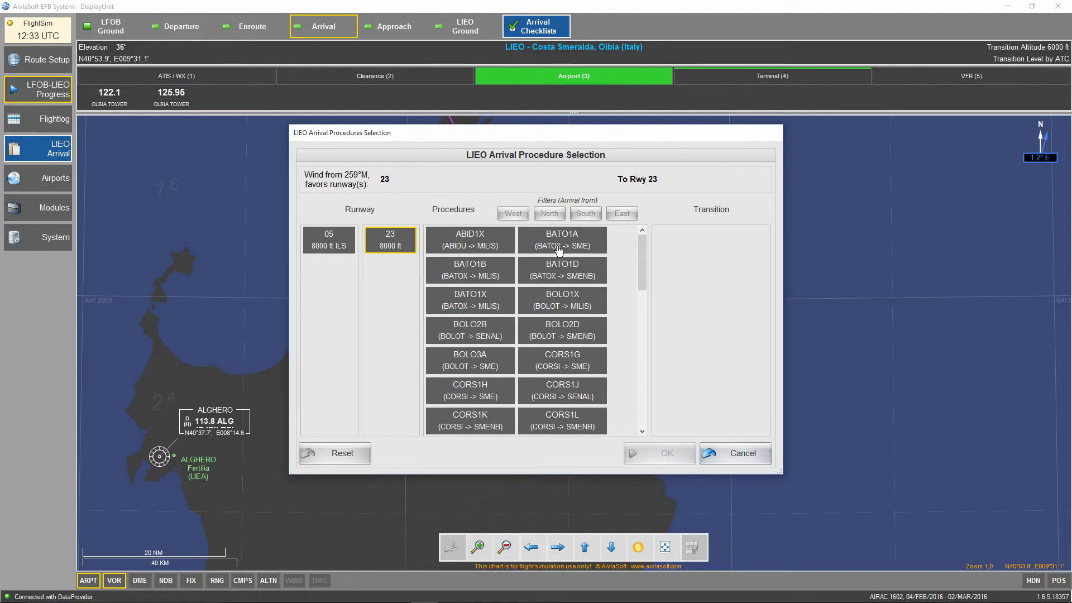
- Select the CORS1X arrival procedure for runway 23 at LIEO and activate it
scroll(515, 301, down, 5)
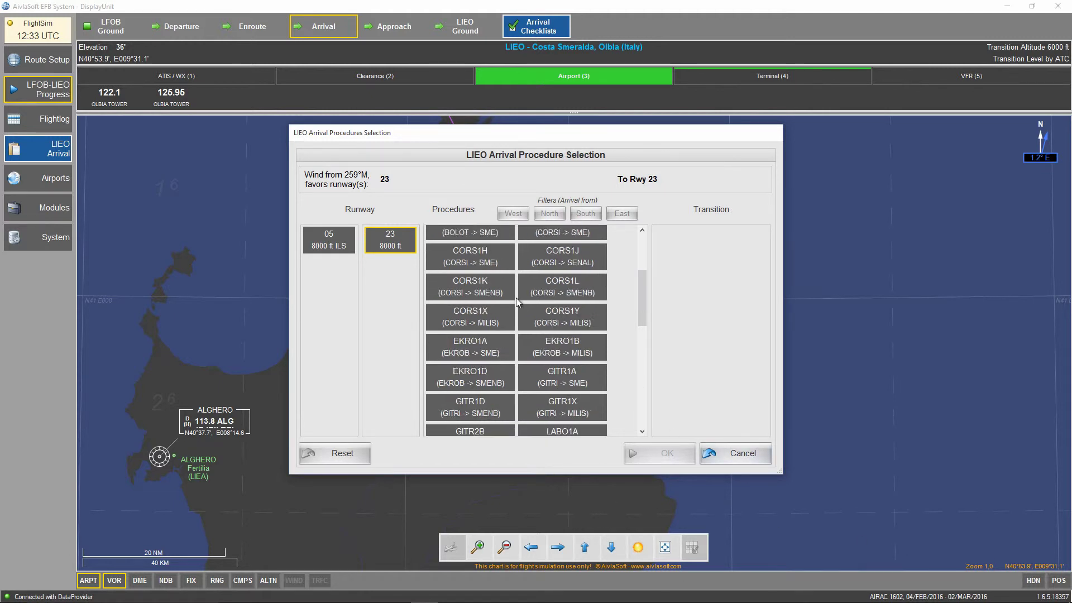
click(484, 258)
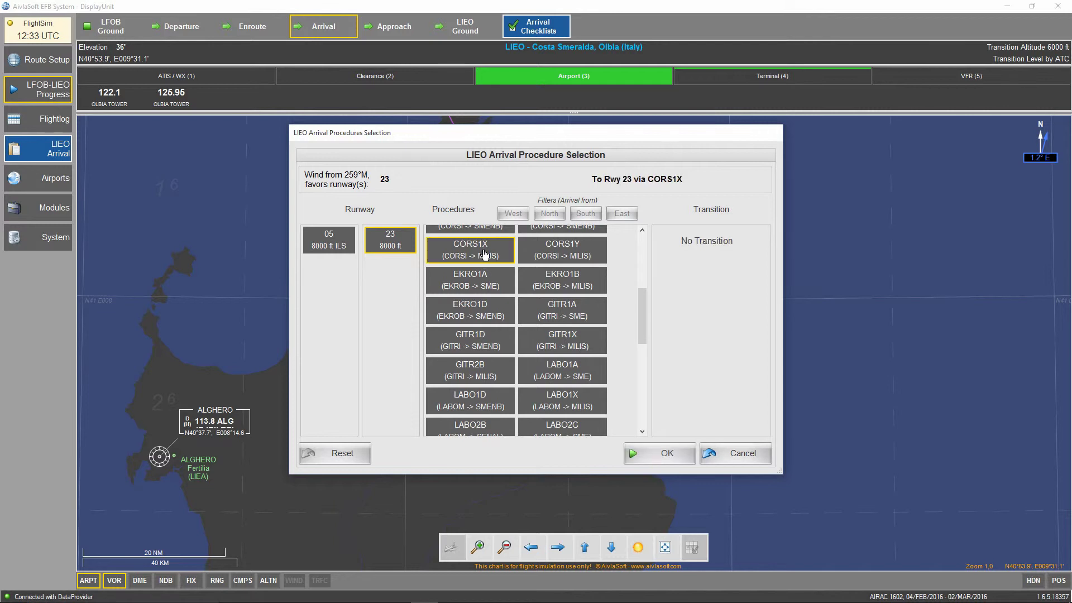
click(643, 455)
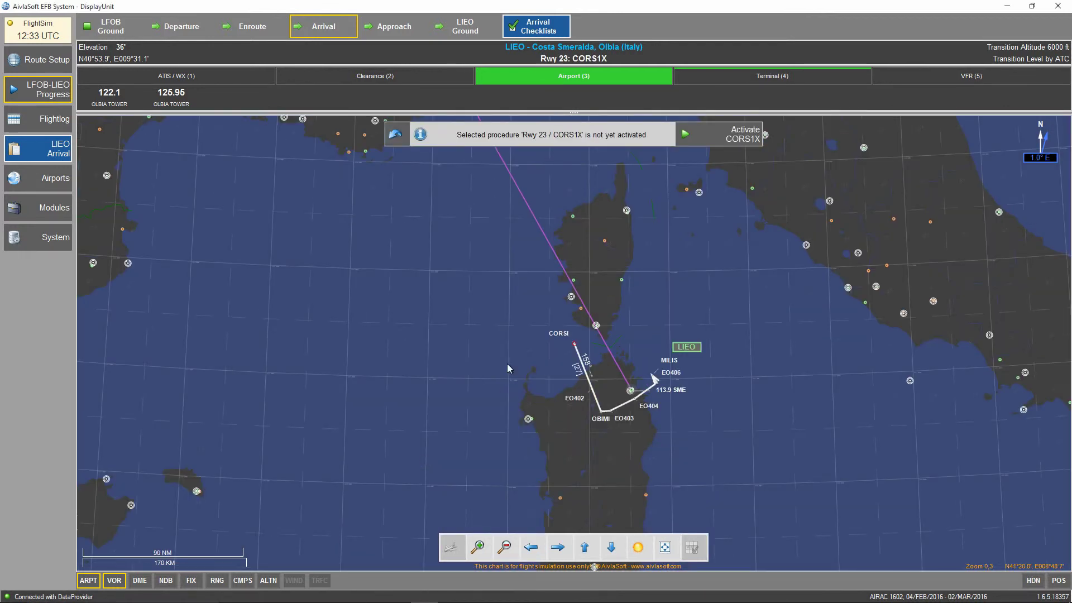
scroll(508, 368, up, 2)
click(731, 137)
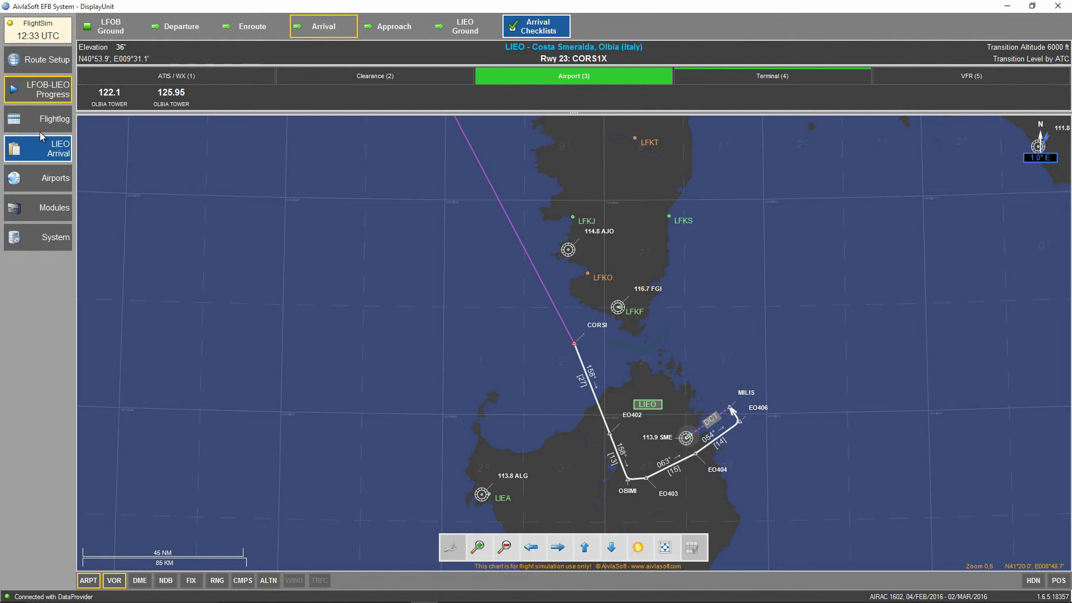
- Select the RNAVW approach for runway 23 at LIEO with the MILIS transition and activate it
click(391, 30)
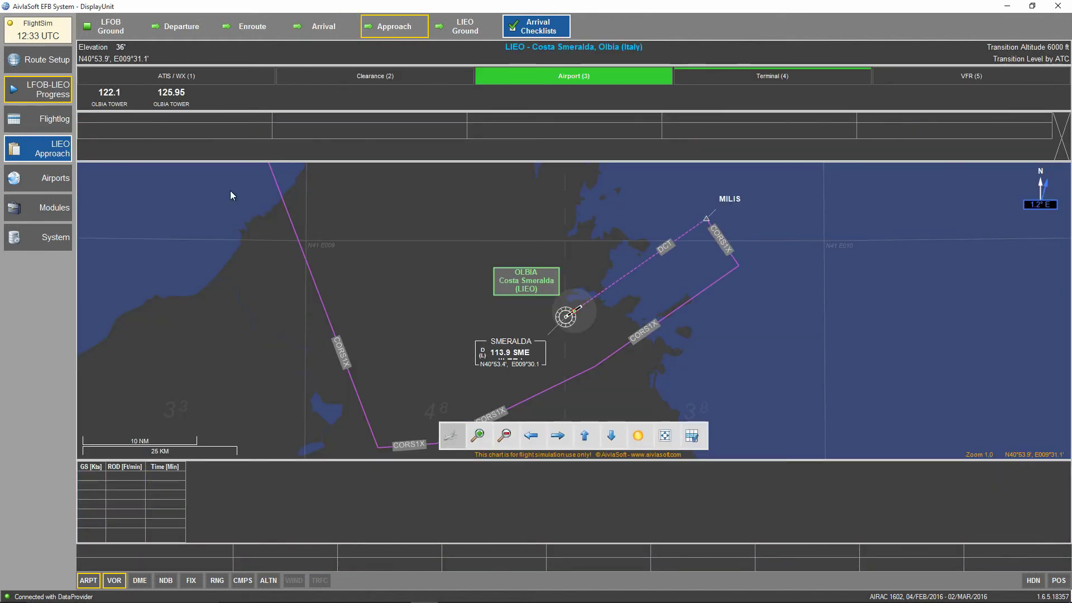
click(46, 154)
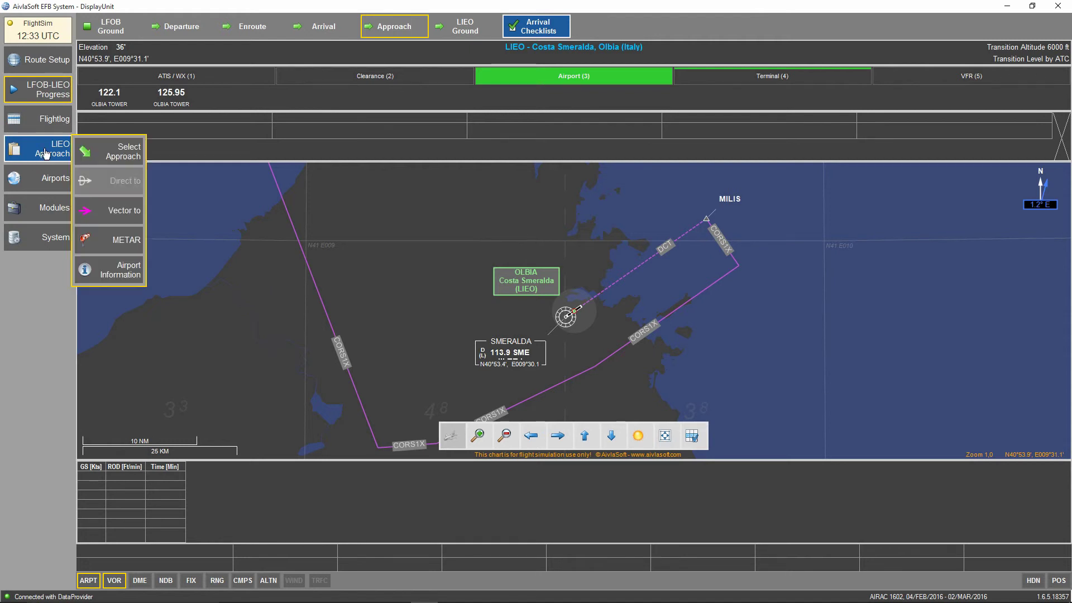
click(125, 156)
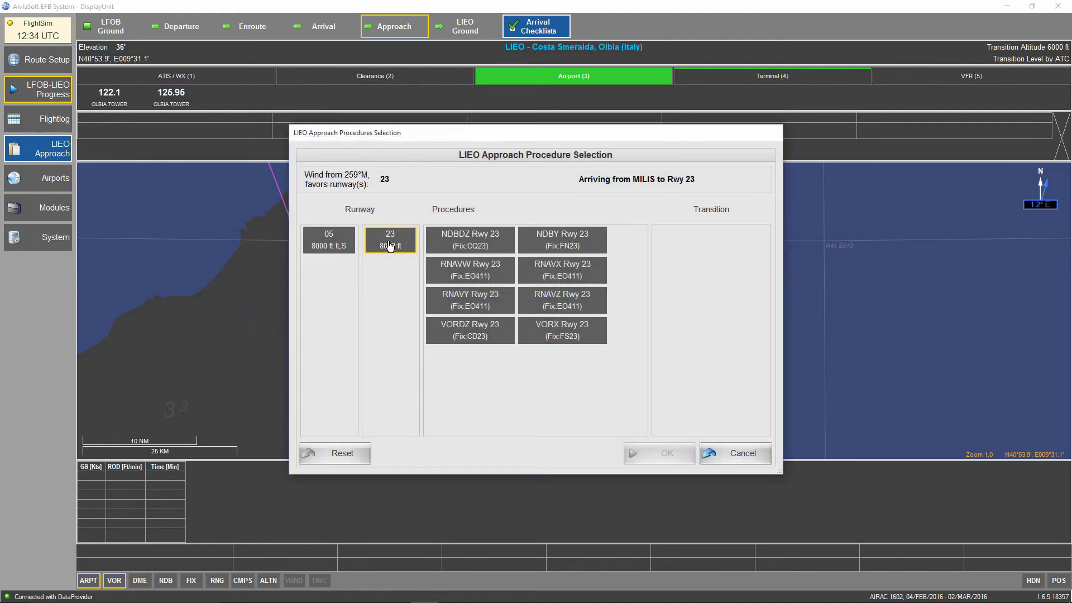
click(472, 268)
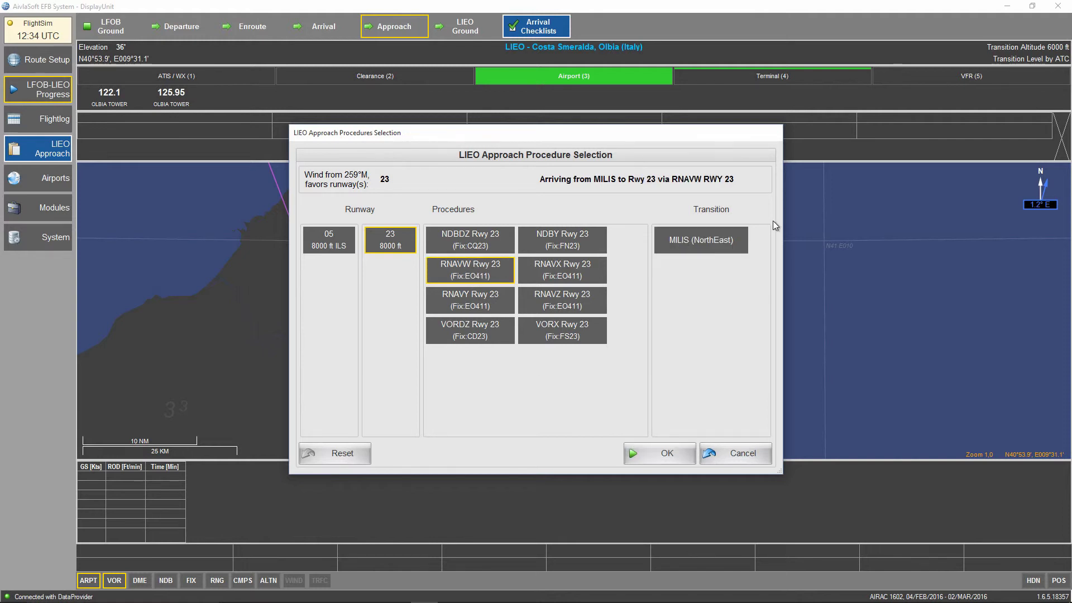
click(710, 243)
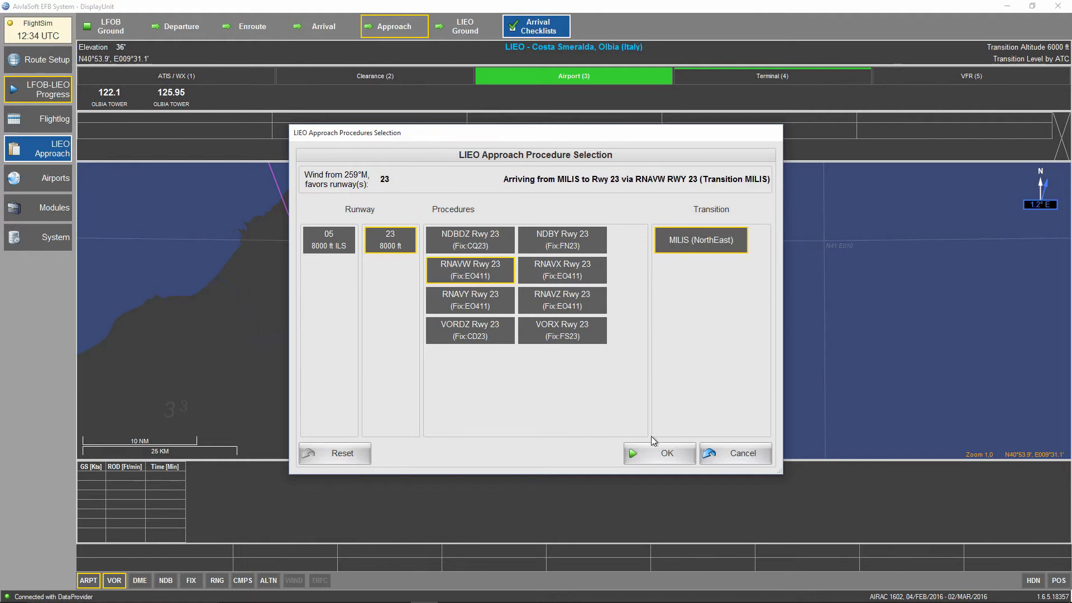
click(667, 453)
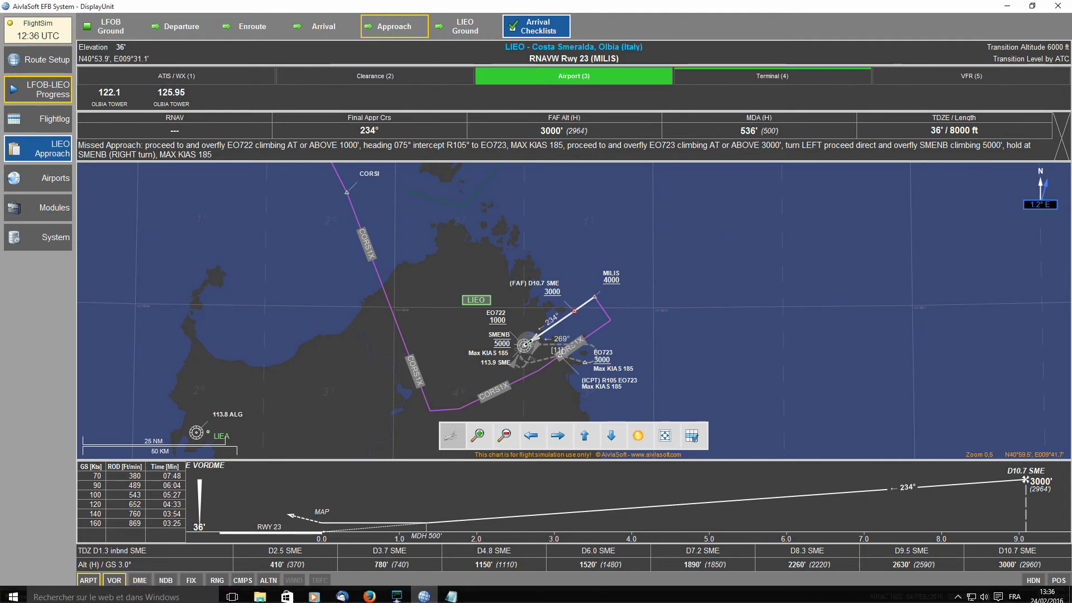
- Switch to the wpnavapt file in Notepad and close it
mouse_move(451, 597)
click(418, 553)
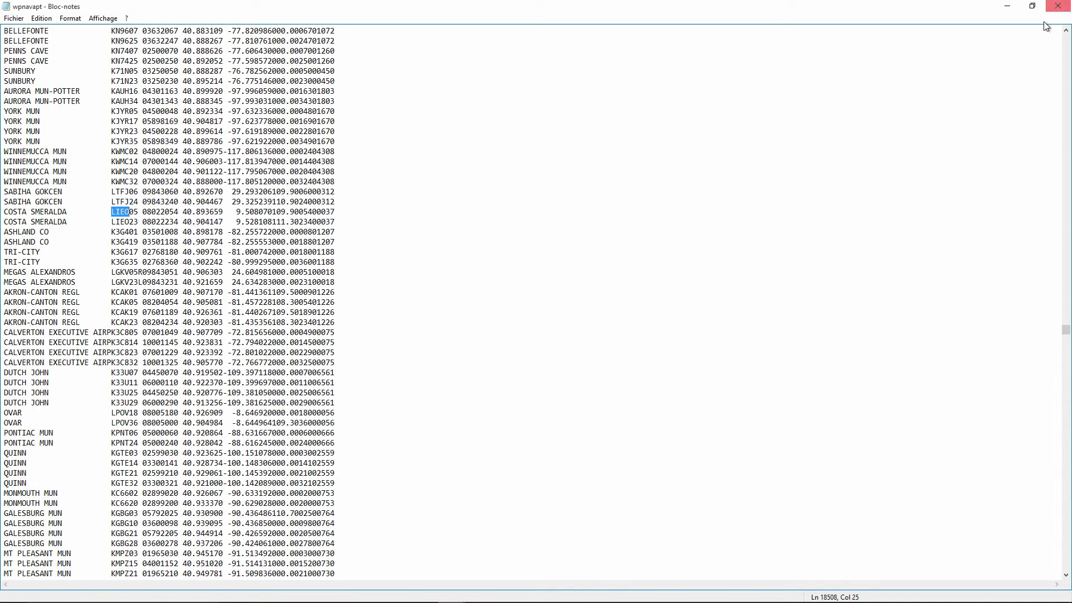
click(1060, 11)
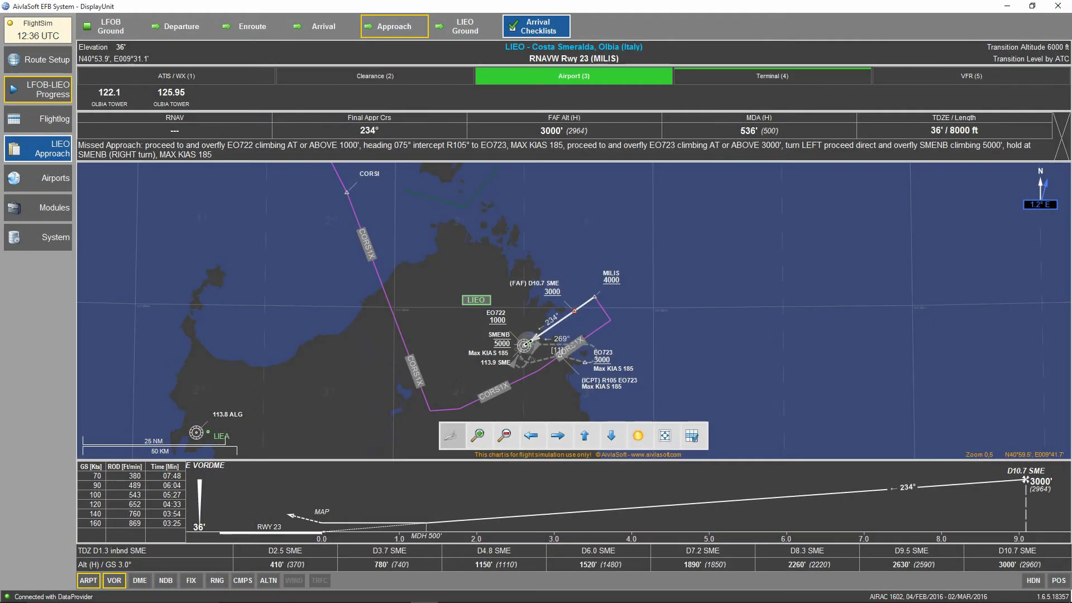
- Review the LIEO runway mappings at the end of the Runways file in Notepad, then close the file
click(450, 593)
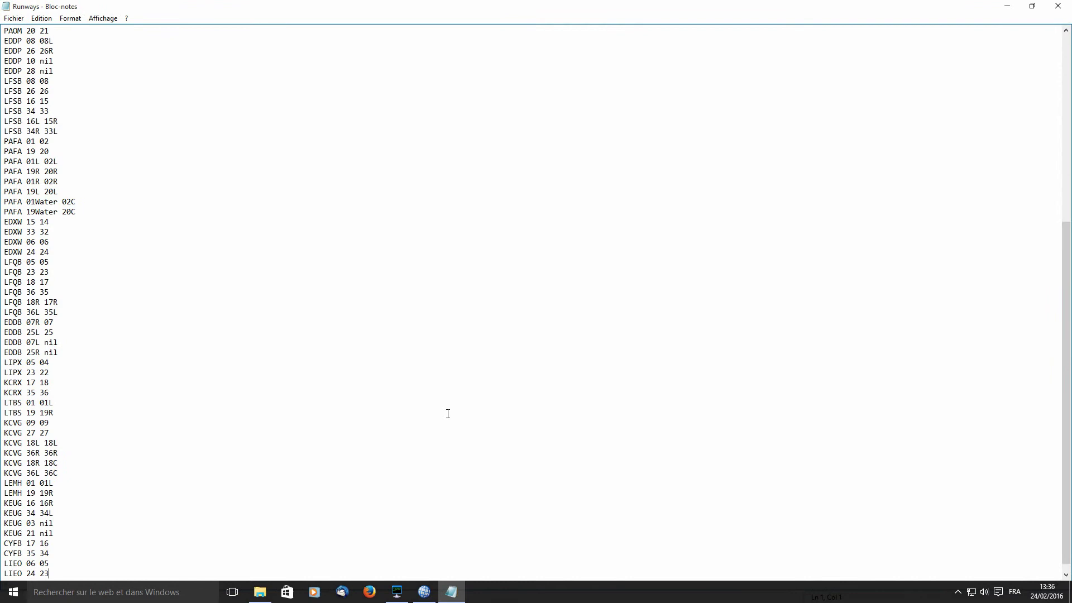
scroll(33, 322, down, 1)
scroll(126, 358, up, 1)
scroll(47, 533, down, 1)
key(ctrl+End)
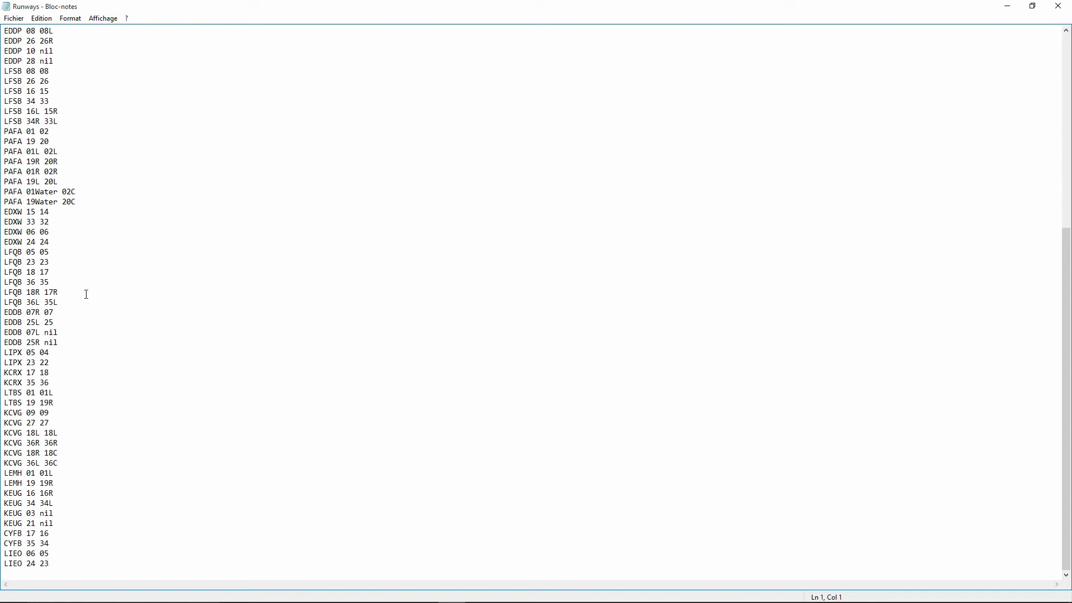
click(1058, 6)
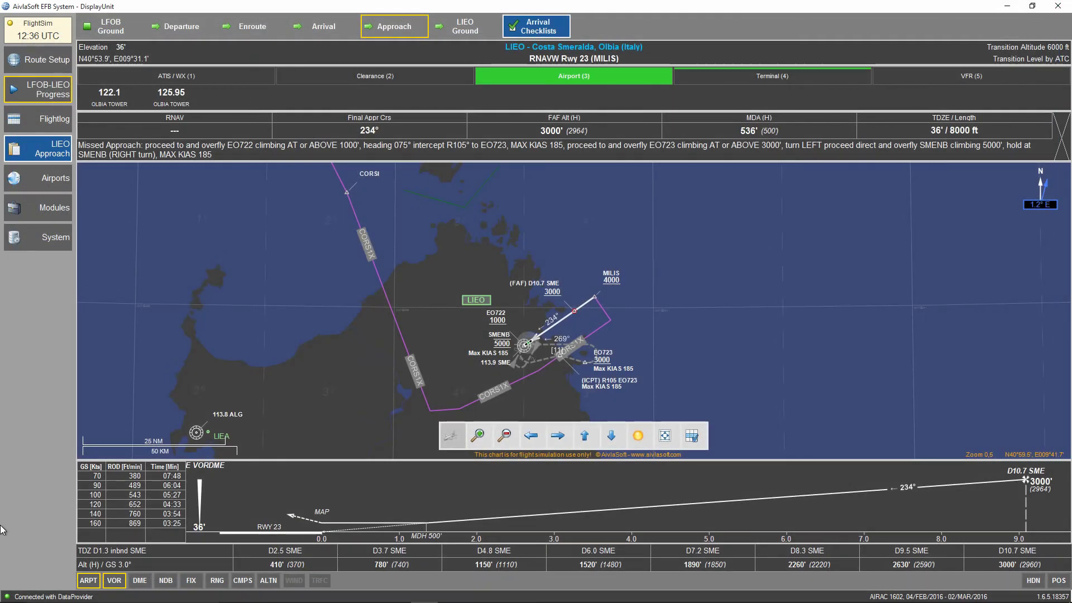